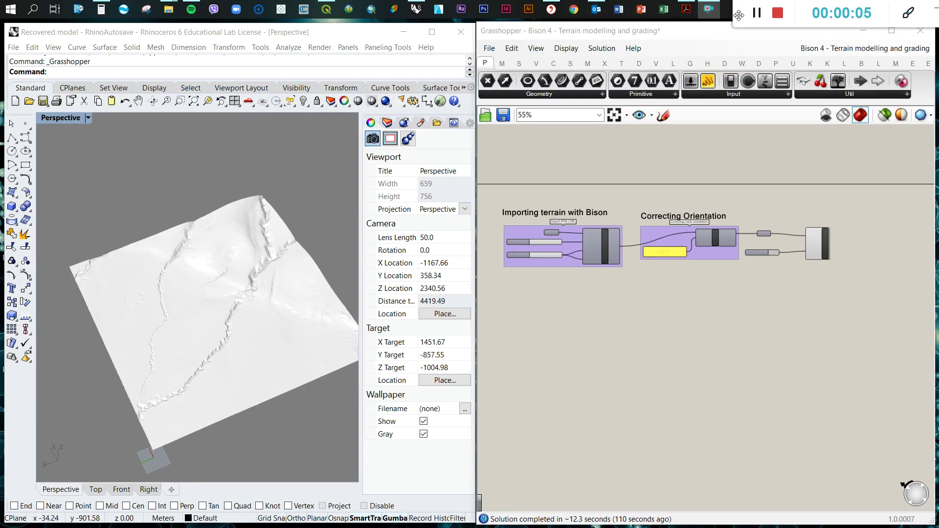
Step: Look through the Bison component groups, including the Mesh Edit components, and the terrain import definition on the canvas
click(862, 63)
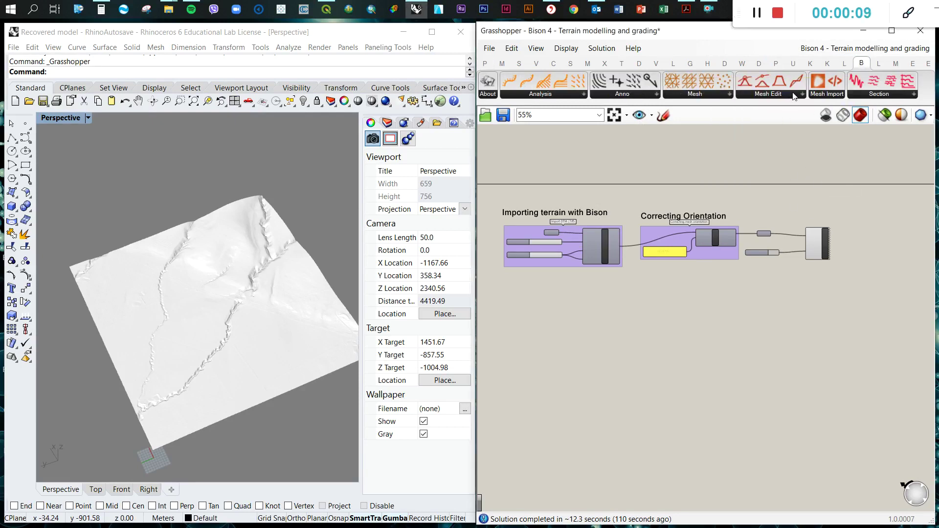
click(794, 96)
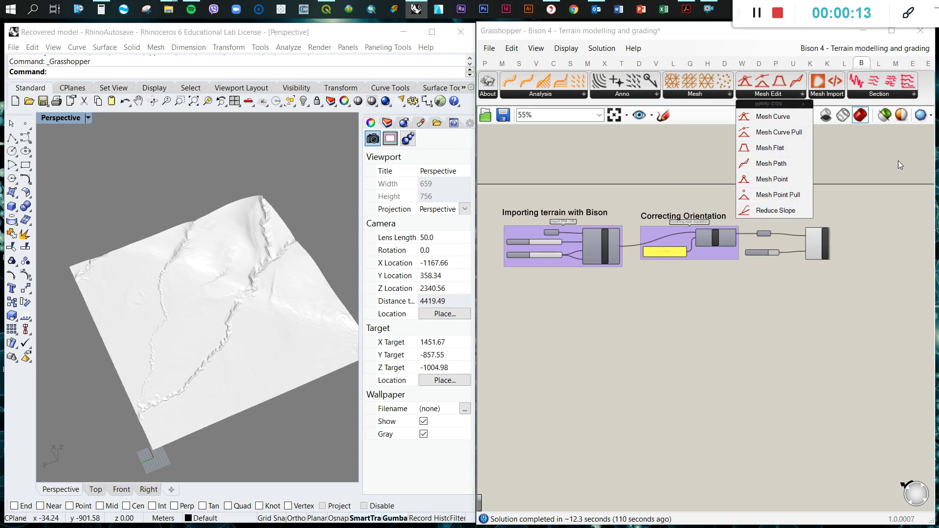
scroll(768, 251, up, 3)
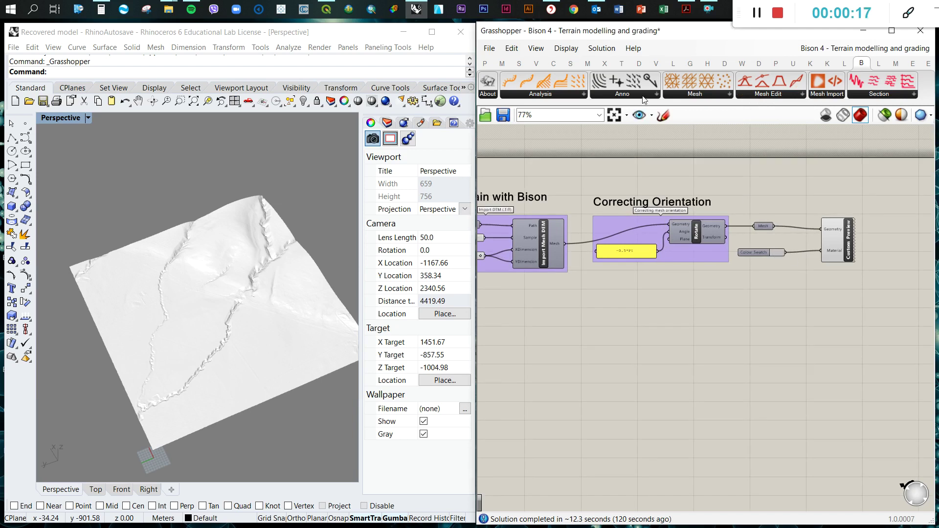
scroll(783, 279, down, 2)
scroll(528, 231, up, 5)
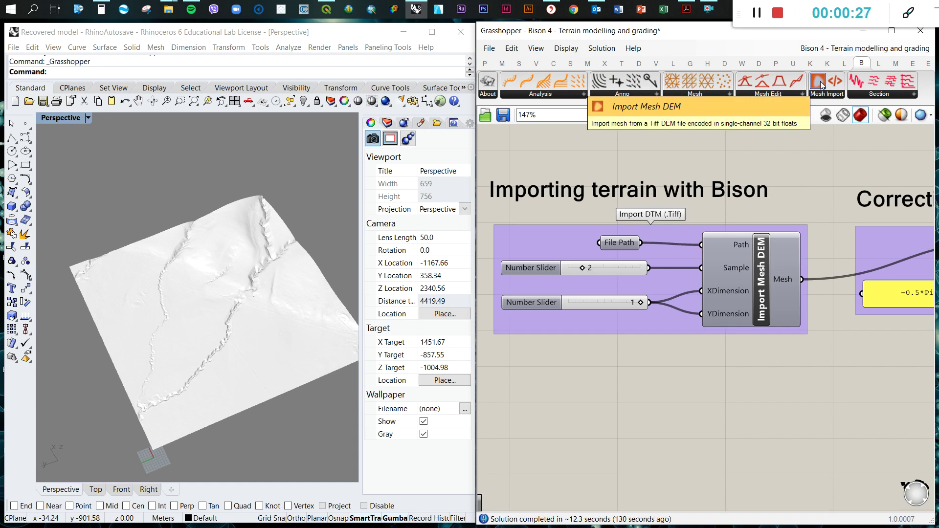
click(831, 88)
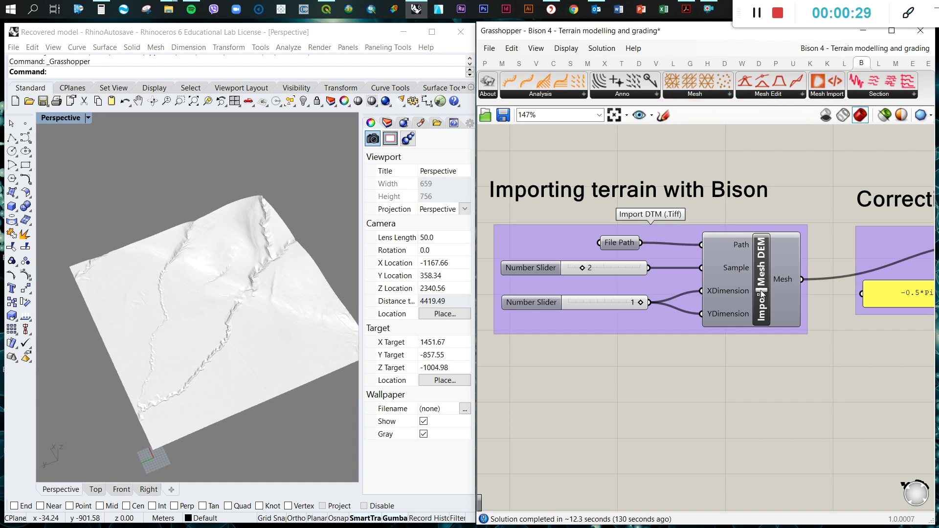
drag(777, 199, 742, 395)
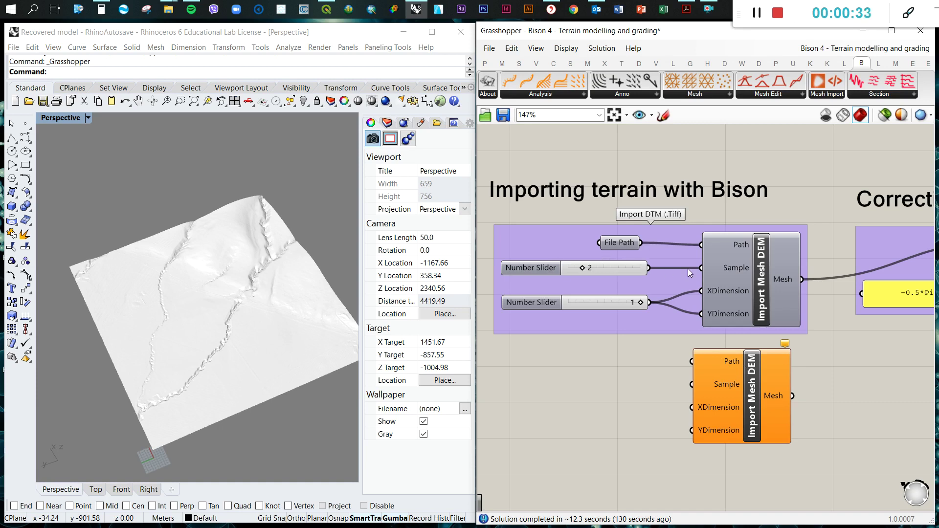
click(754, 396)
key(Delete)
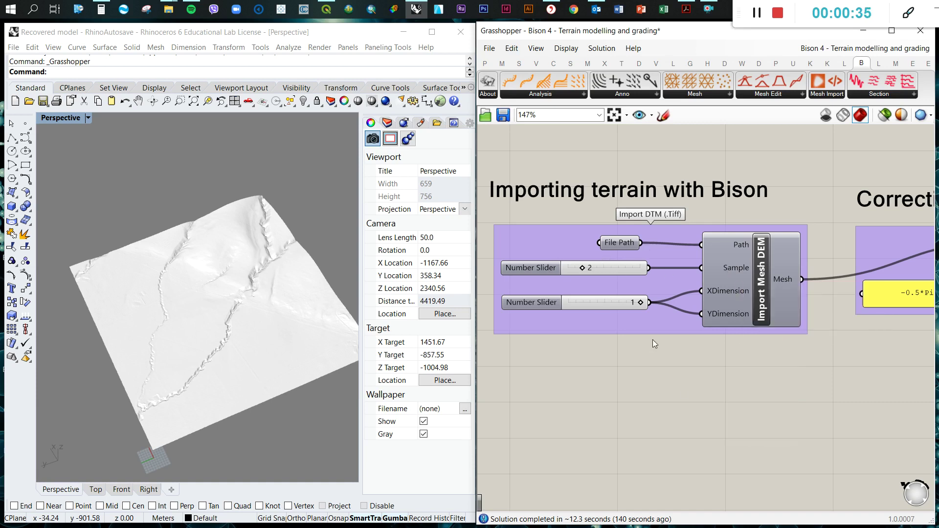
Step: Examine the Correcting Orientation group, where Rotate uses an angle of -0.5*Pi, together with the terrain mesh in the Rhino viewport
scroll(494, 323, down, 6)
scroll(763, 301, up, 5)
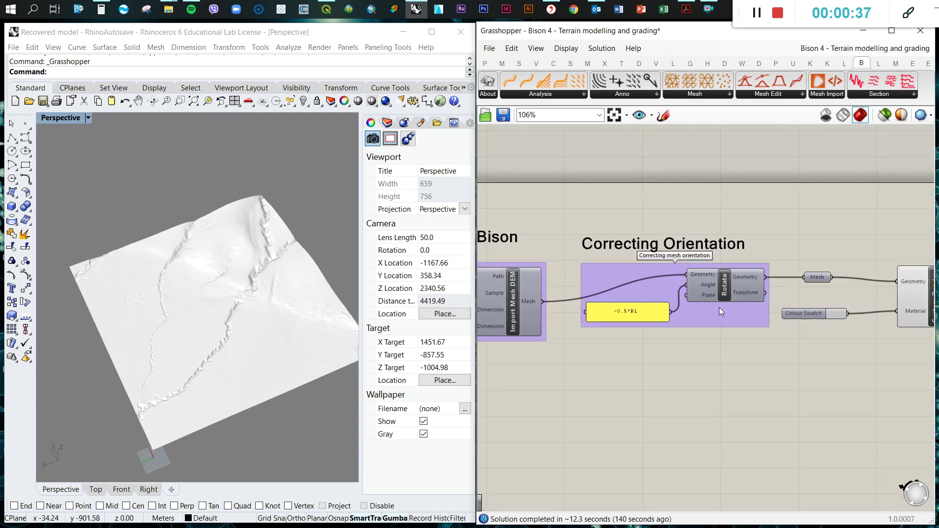
scroll(234, 294, down, 3)
scroll(201, 277, up, 6)
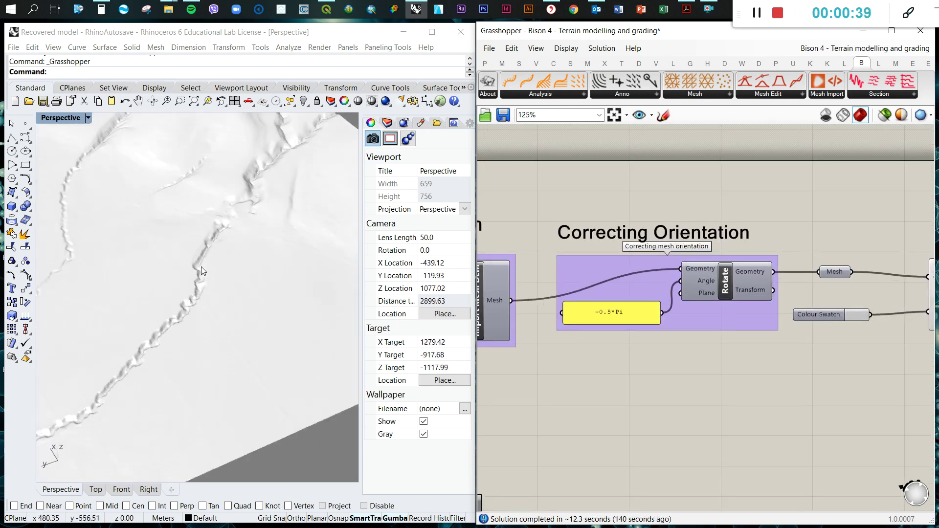
scroll(234, 269, down, 2)
scroll(250, 272, down, 2)
scroll(674, 276, up, 2)
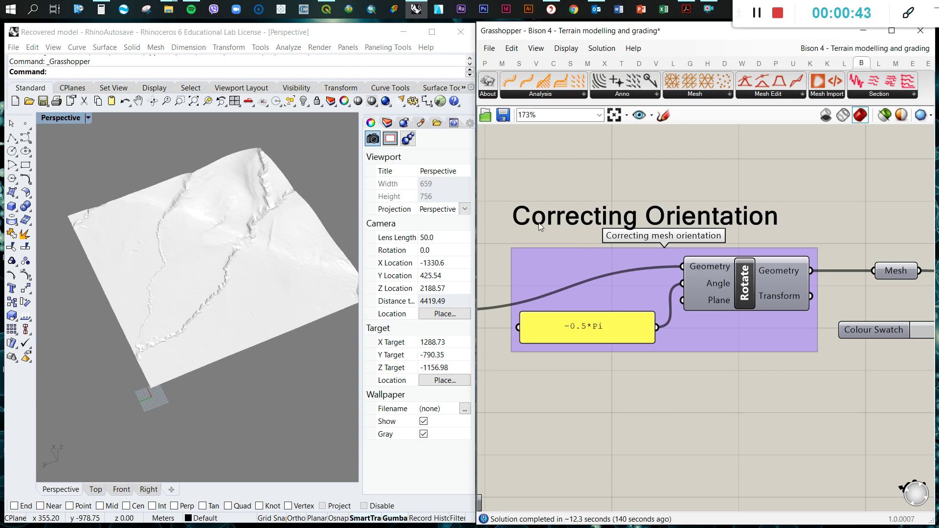
scroll(702, 328, down, 2)
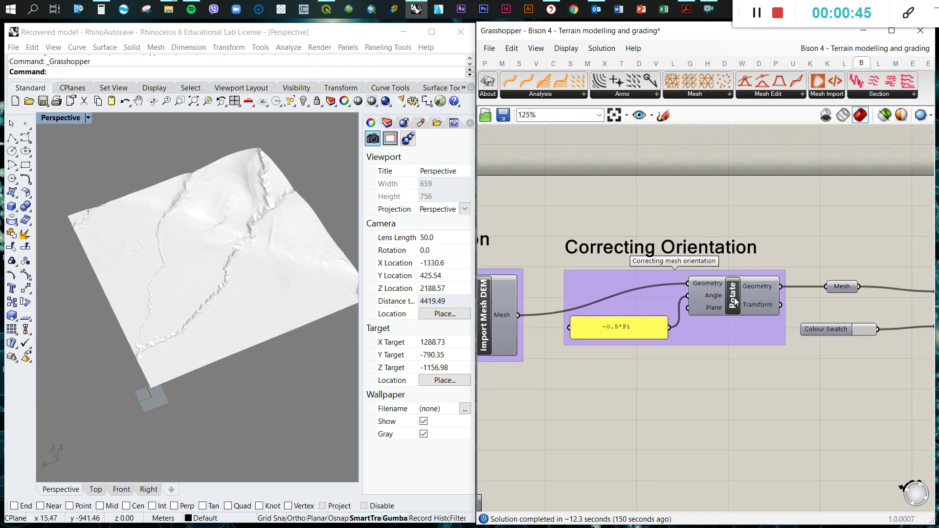
click(734, 301)
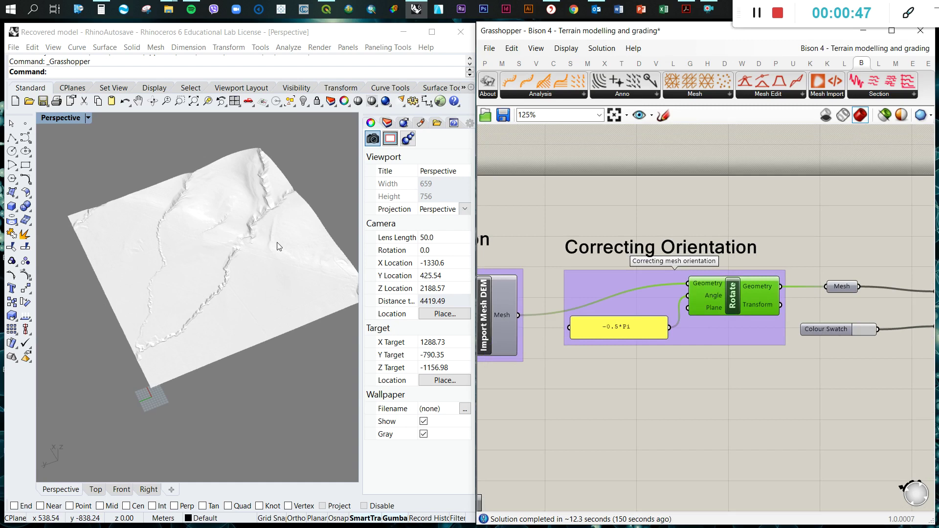
scroll(276, 243, down, 6)
scroll(271, 239, up, 10)
scroll(255, 238, down, 6)
click(776, 420)
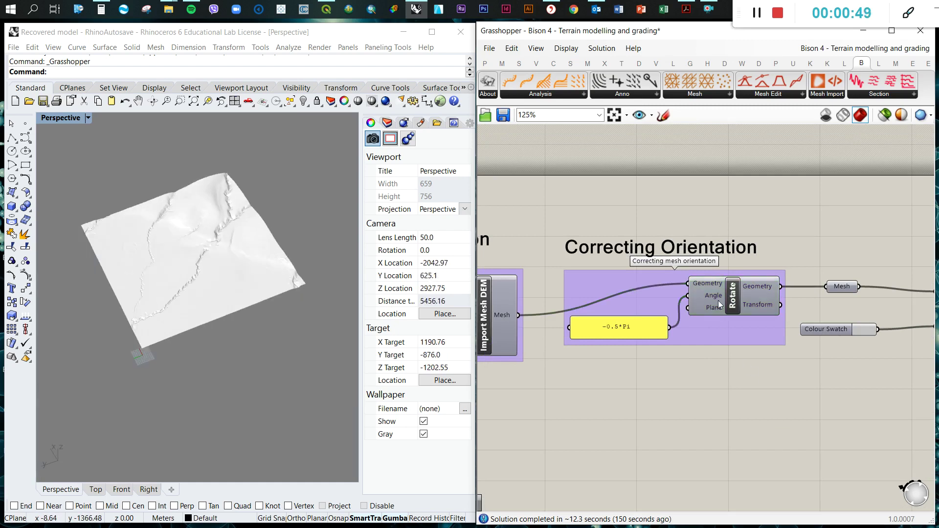
Step: Examine the Custom Preview component and the terrain mesh it displays in the Rhino viewport
scroll(690, 273, down, 5)
scroll(819, 277, up, 5)
click(789, 294)
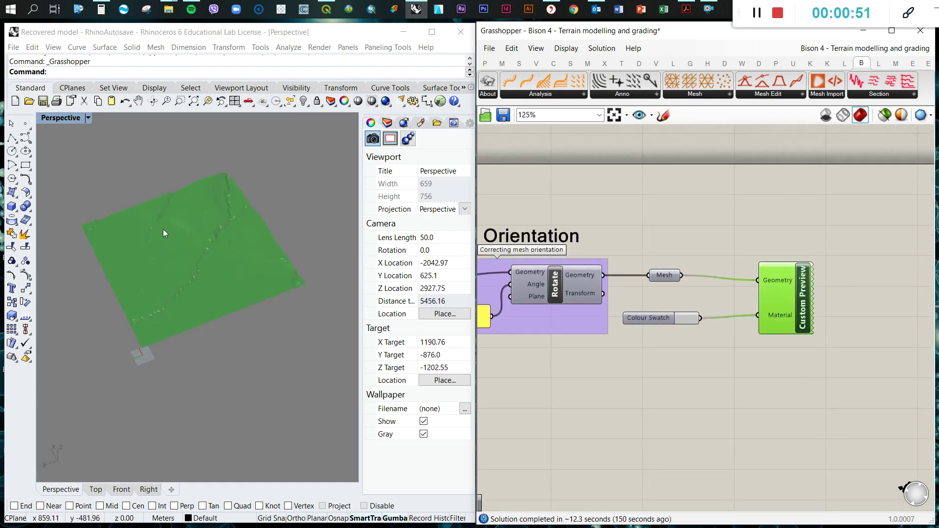
click(808, 388)
scroll(169, 269, up, 5)
scroll(168, 269, down, 2)
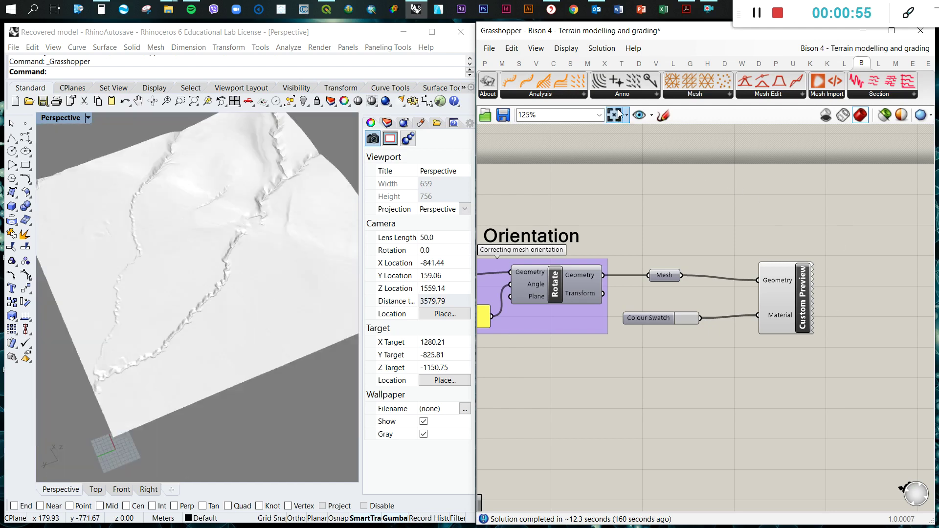
Step: Place a Bison Contour component on the canvas below the Colour Swatch
click(648, 95)
click(625, 116)
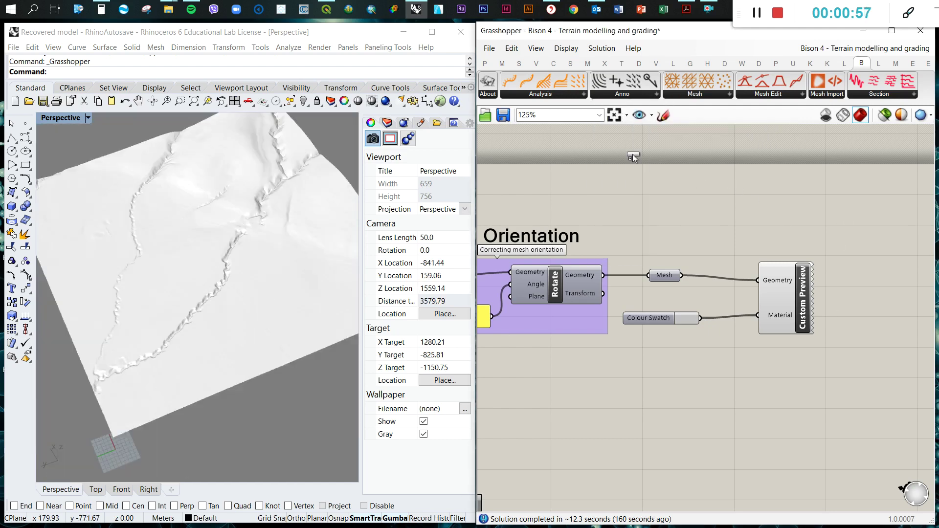
click(669, 385)
scroll(670, 312, down, 4)
scroll(656, 374, up, 4)
drag(674, 322, 659, 348)
click(747, 316)
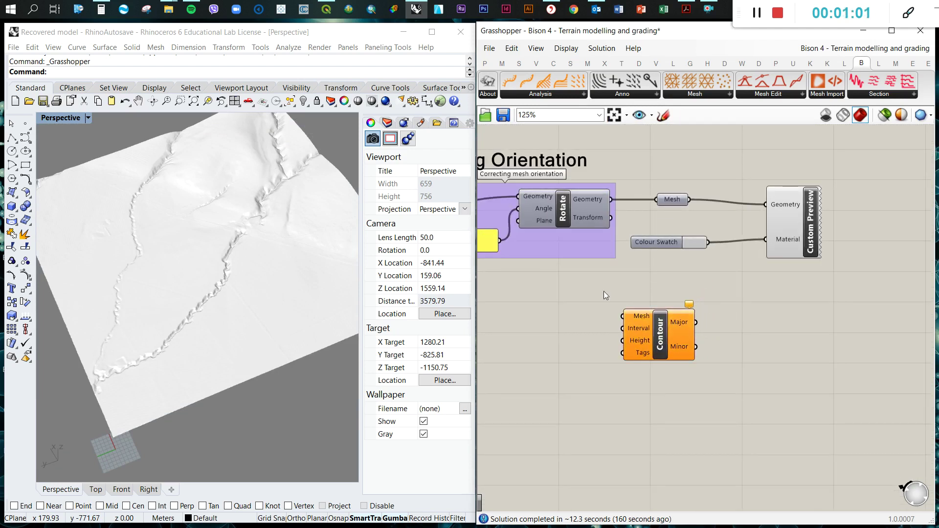
scroll(796, 345, down, 2)
scroll(653, 291, up, 3)
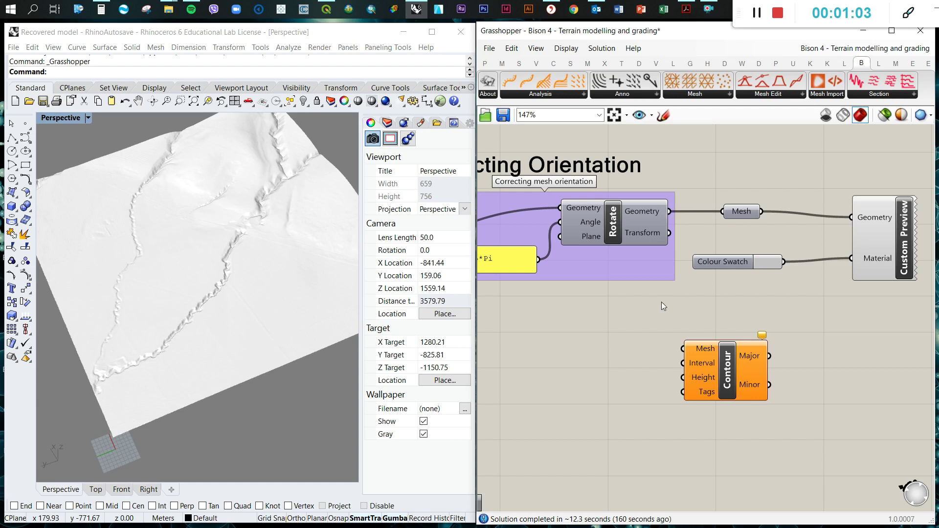
drag(735, 373, 782, 372)
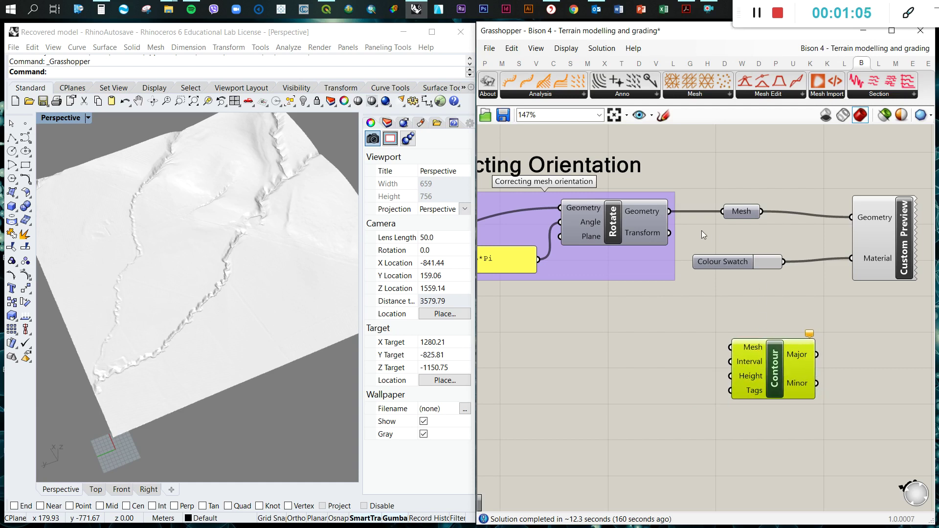
Step: Connect the Rotate component's Geometry output to the Contour component's Mesh input
drag(671, 212, 703, 285)
drag(668, 211, 774, 363)
click(774, 364)
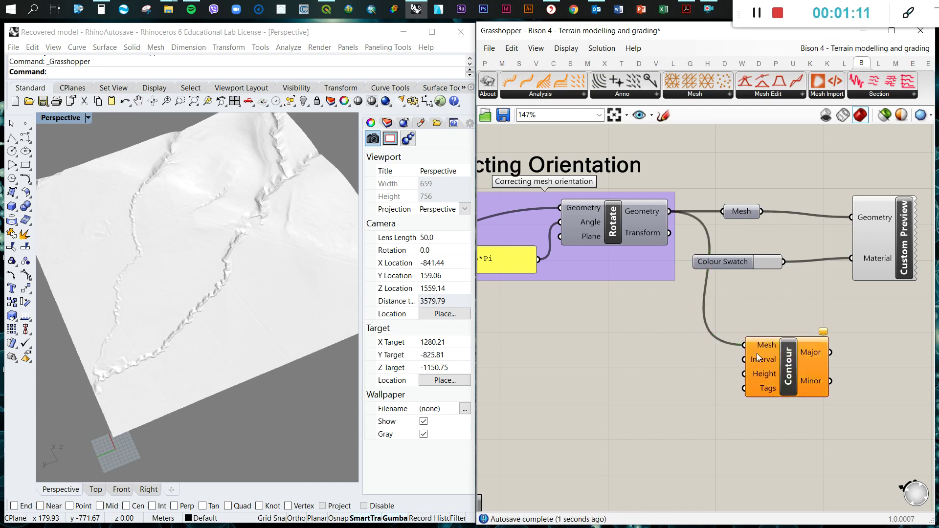
Step: Add a number slider with value 2 and connect it to the Contour component's Interval input
double_click(620, 367)
text(2)
key(Return)
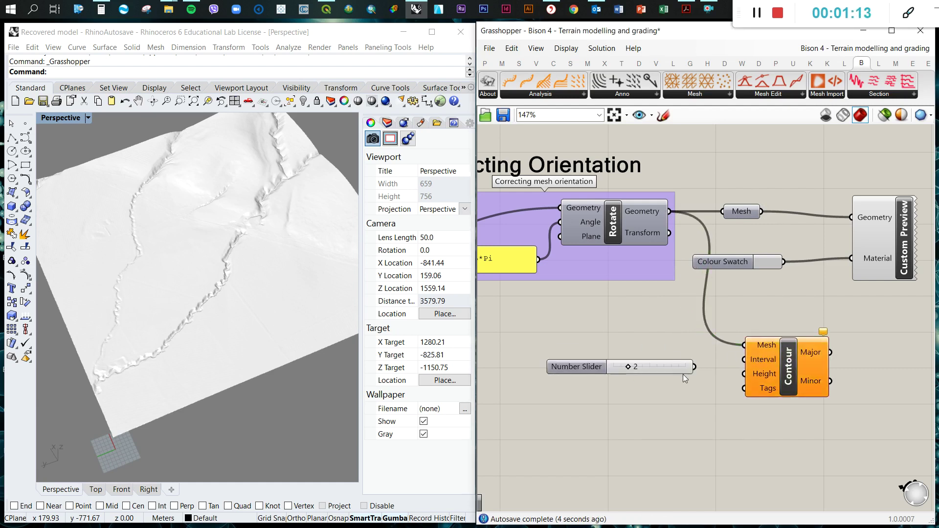
mouse_move(694, 367)
mouse_down()
mouse_move(724, 364)
mouse_move(677, 361)
mouse_up()
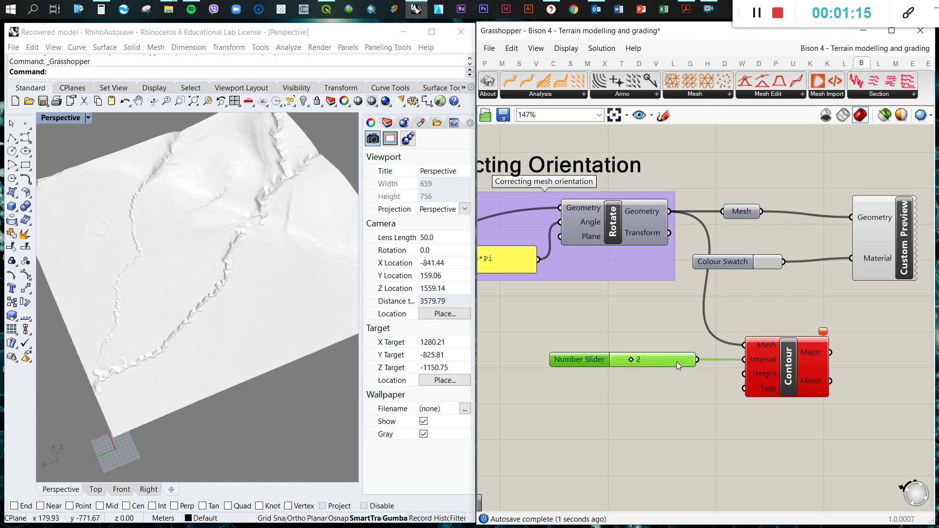
click(710, 397)
Step: Add a number slider with value 2 and connect it to the Contour component's Height input for the elevation tags
mouse_move(759, 374)
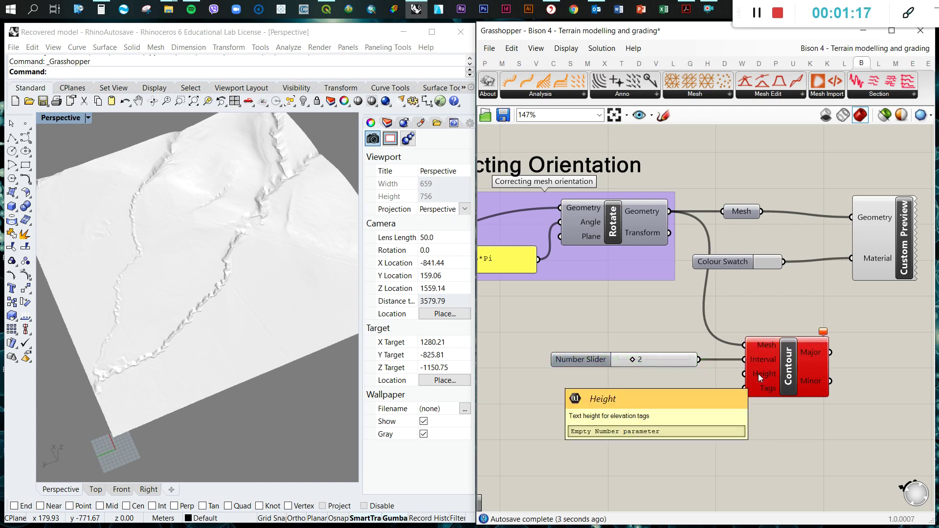
double_click(641, 400)
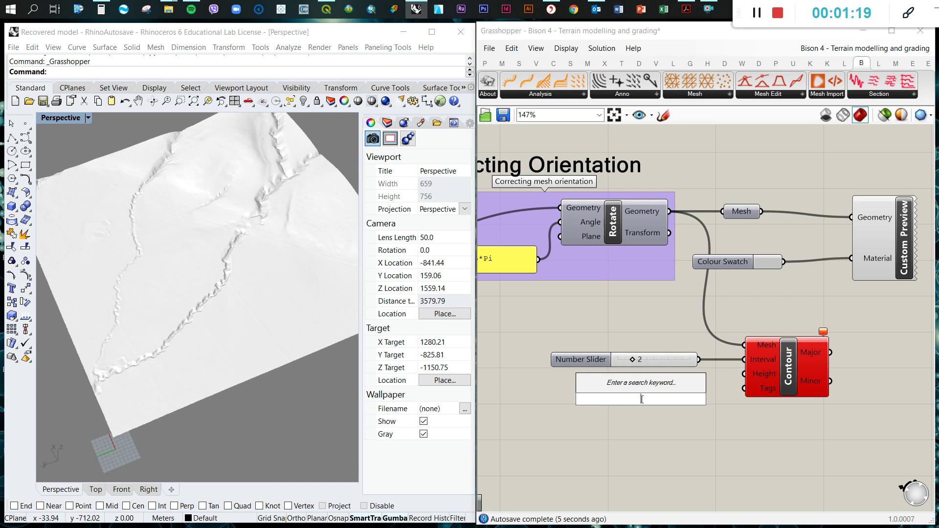
text(2)
key(Return)
drag(690, 401, 743, 374)
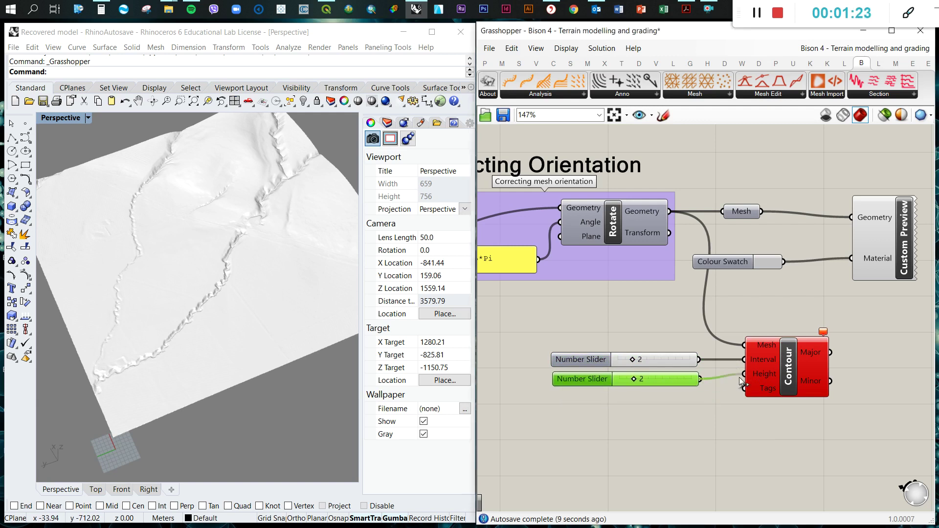
click(744, 414)
Step: Add a number slider with value 100 and connect it to the Contour component's Tags input
double_click(632, 410)
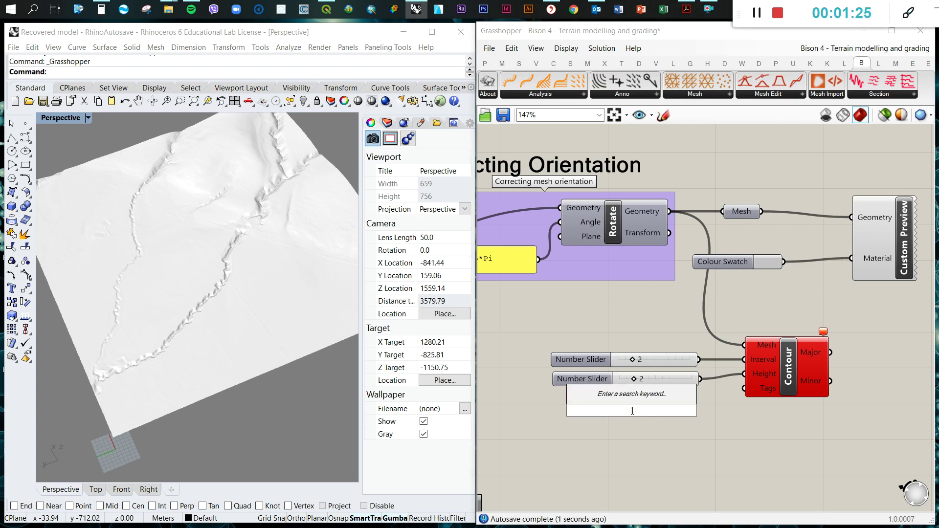
text(100)
key(Return)
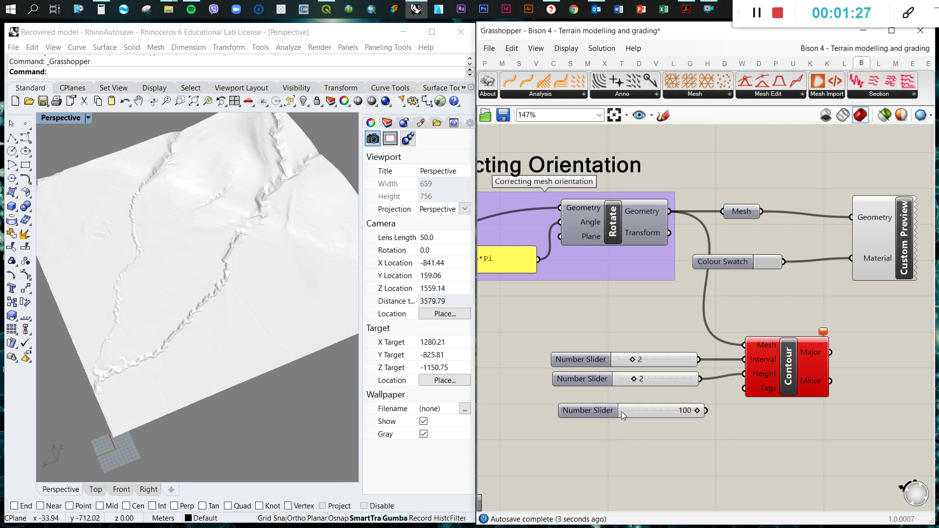
drag(621, 412, 752, 392)
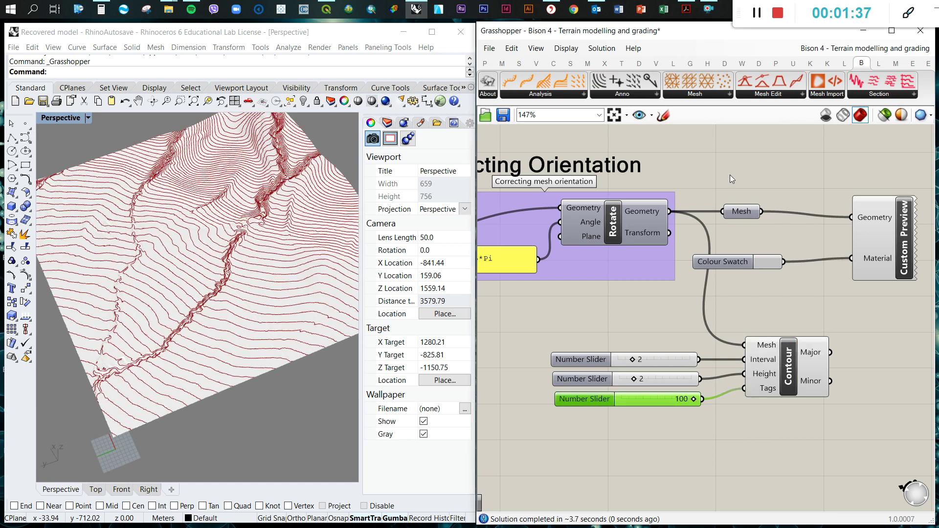
Step: Turn off the Custom Preview component's preview and inspect the contour lines on their own in the Rhino viewport
right_drag(194, 325, 218, 325)
scroll(247, 350, up, 8)
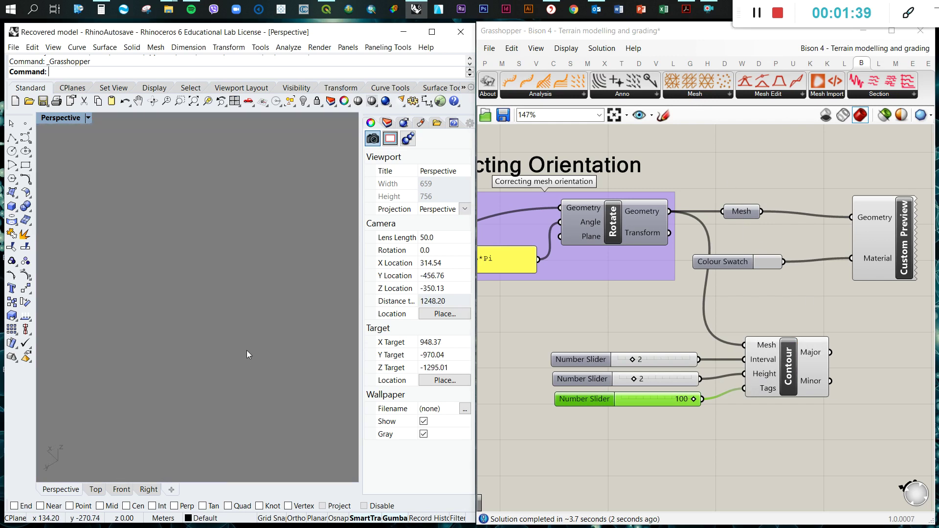
scroll(194, 320, down, 10)
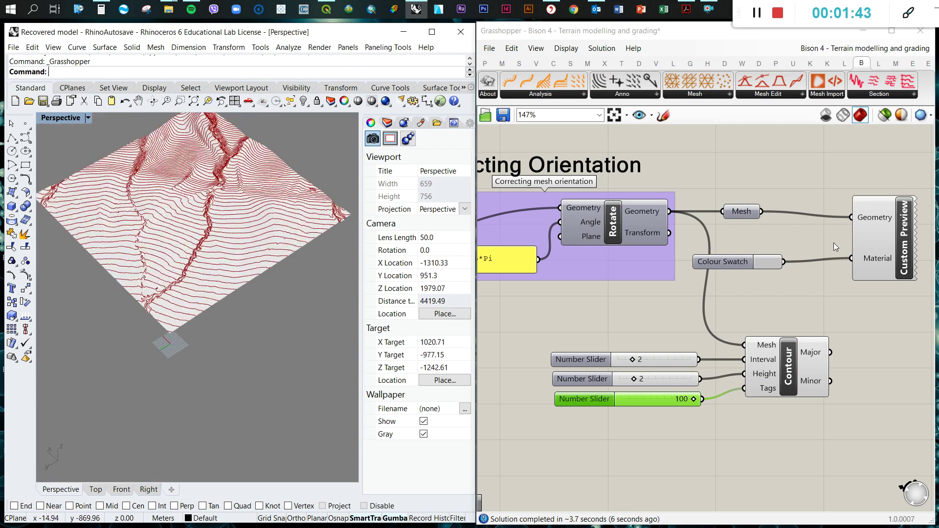
middle_click(893, 249)
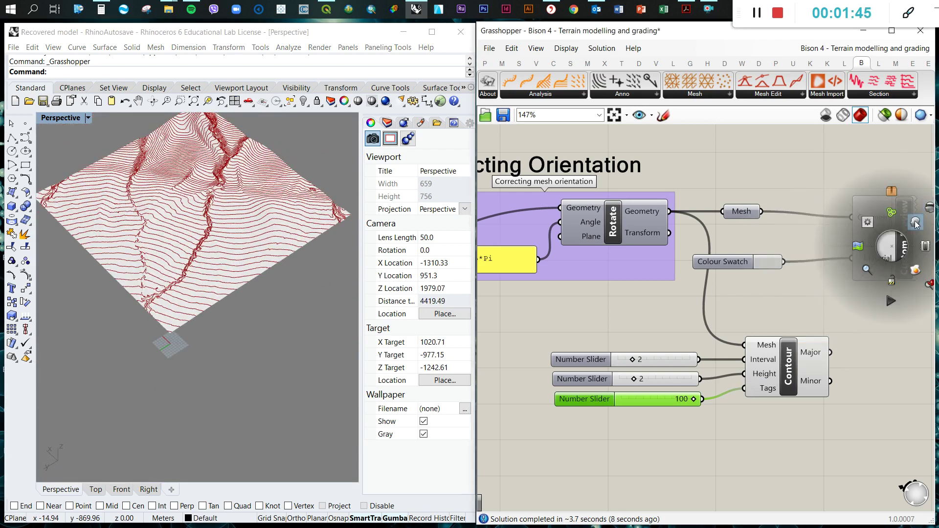
click(875, 248)
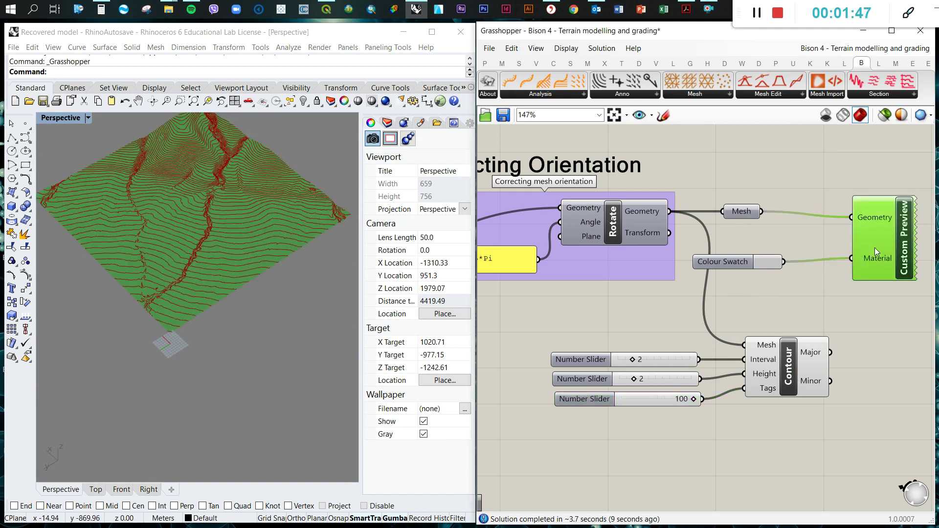
click(838, 299)
click(908, 245)
right_click(899, 234)
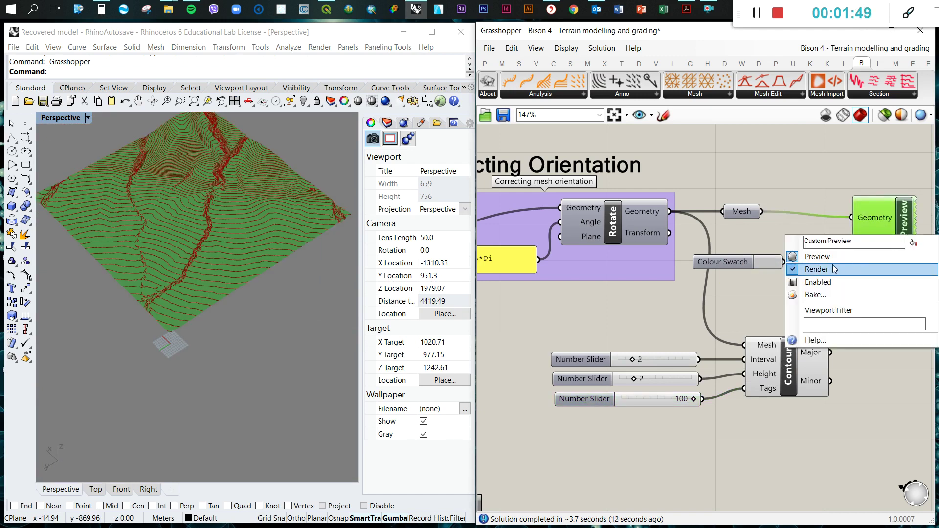
click(831, 256)
scroll(232, 226, down, 8)
scroll(221, 260, up, 10)
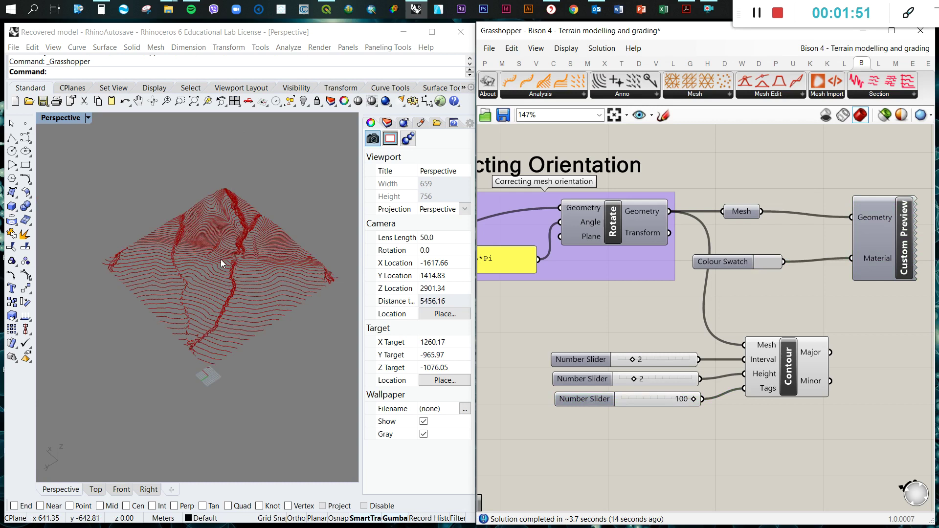
right_drag(201, 260, 201, 250)
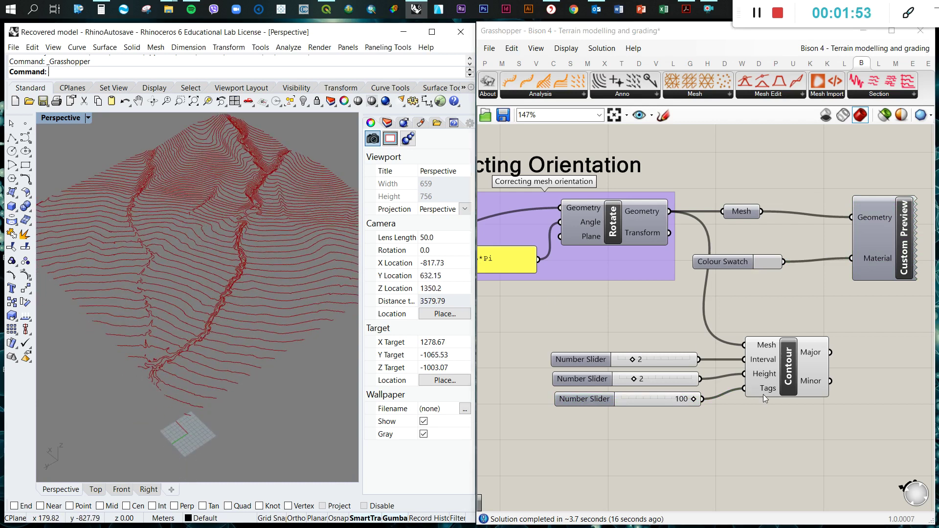
Step: Group the Contour component with its three number sliders, name the group Contours, and shift it slightly
scroll(639, 279, down, 3)
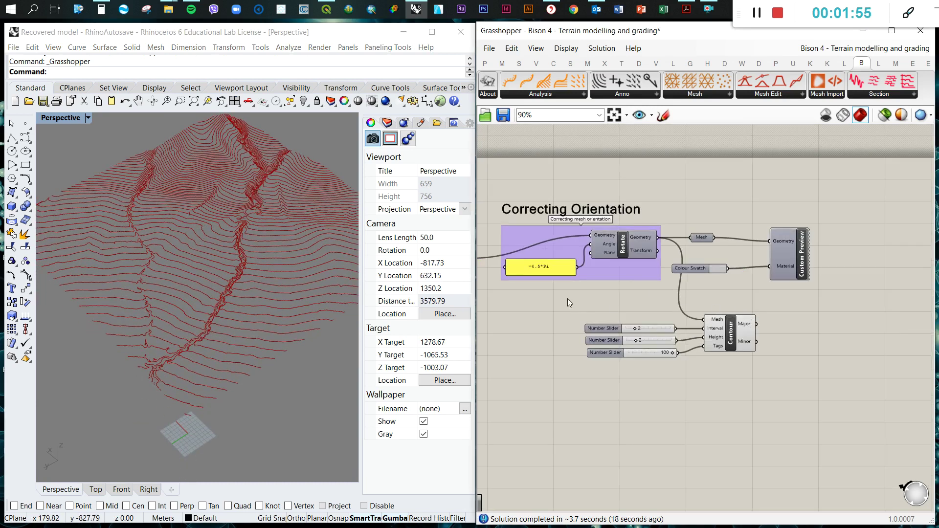
drag(542, 303, 809, 389)
key(ctrl+g)
click(676, 315)
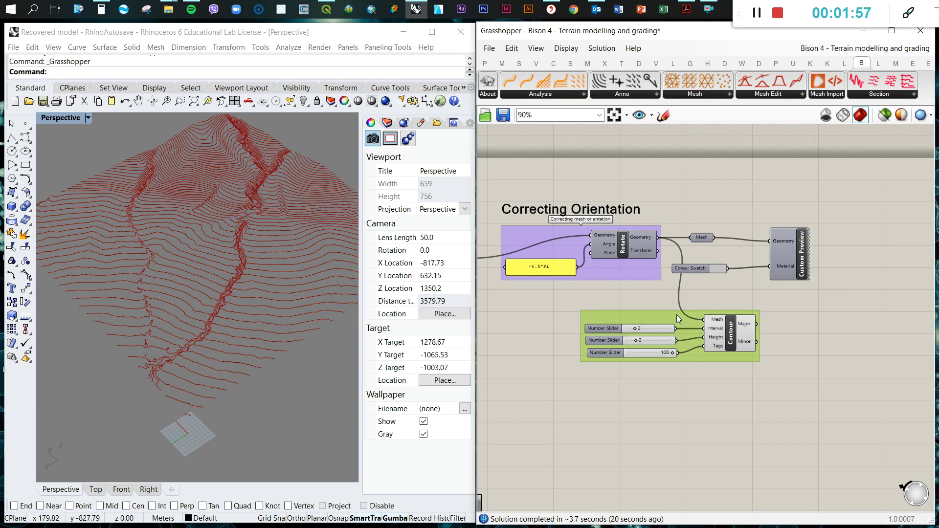
right_click(674, 315)
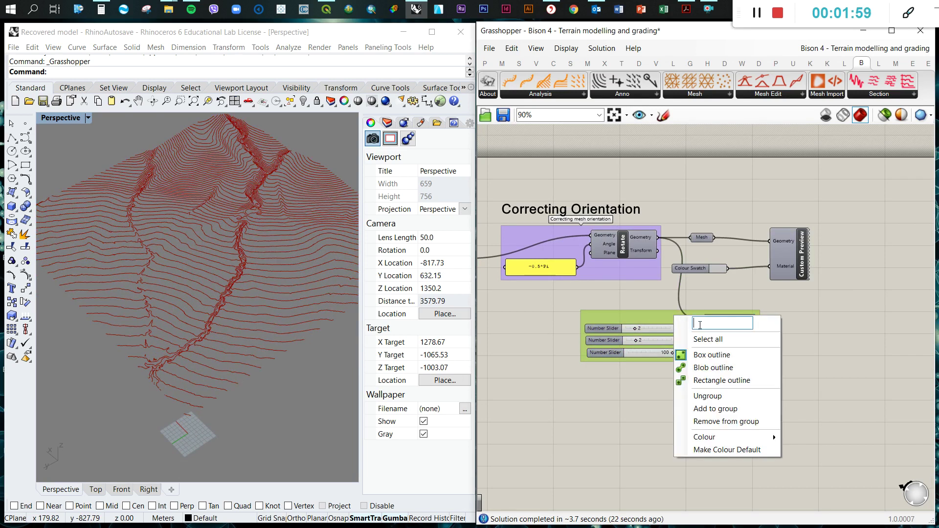
text(Contours)
click(832, 338)
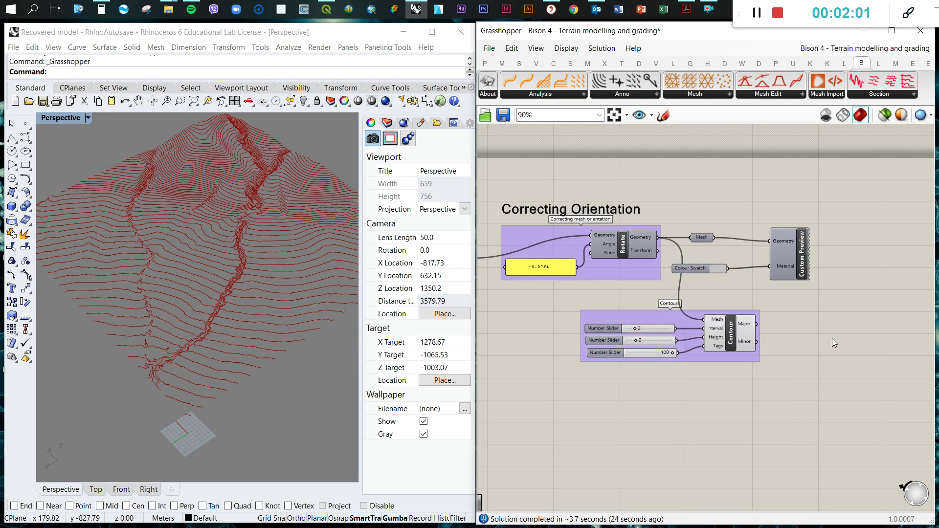
drag(715, 312, 728, 314)
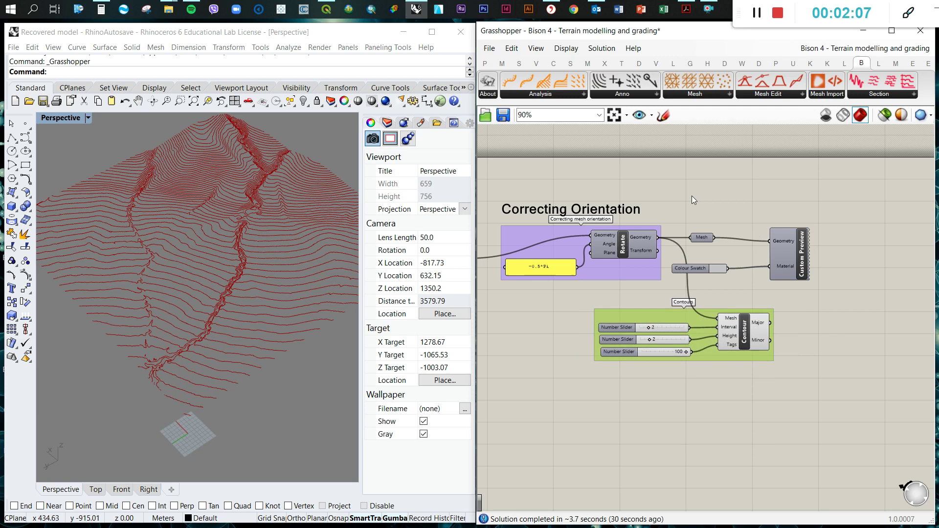
Step: Place a Mesh Curve component from the Bison Mesh Edit tools on the canvas below the Contours group
scroll(190, 264, down, 2)
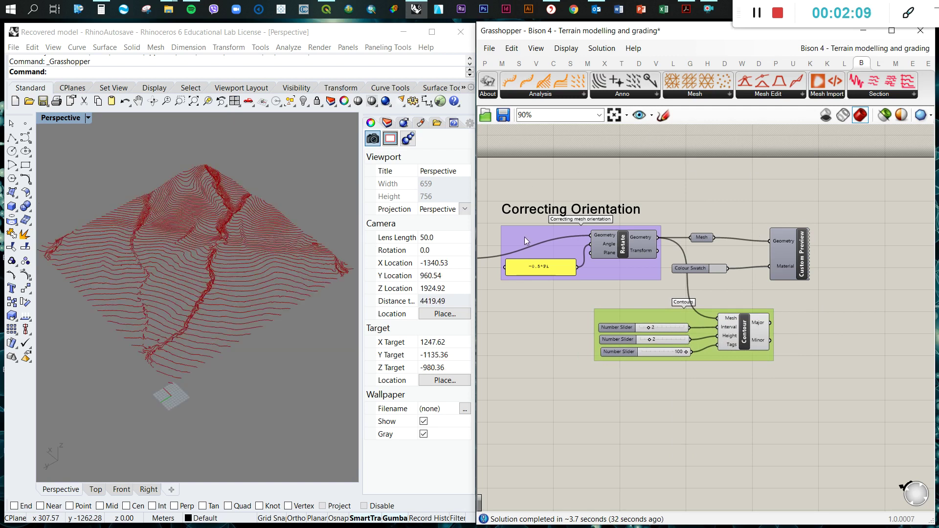
right_click(772, 214)
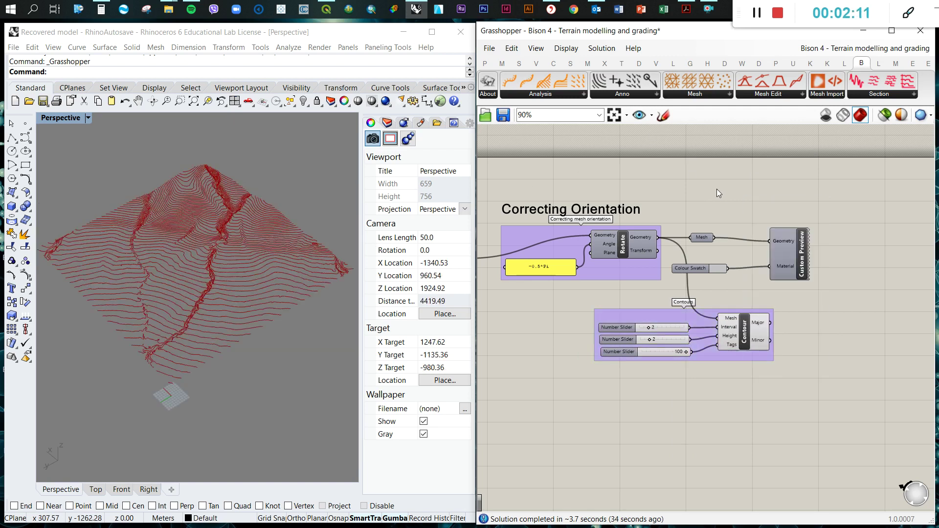
click(772, 98)
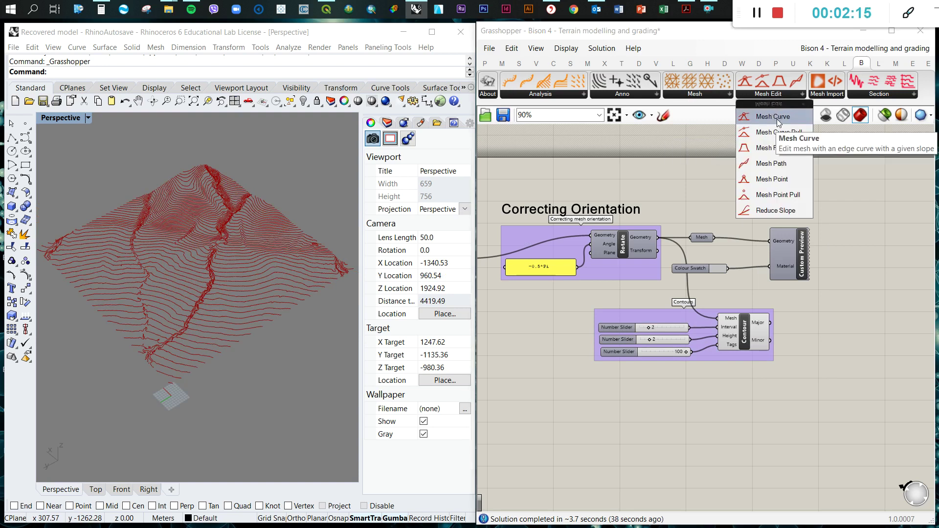
drag(777, 118, 777, 216)
drag(733, 422, 744, 419)
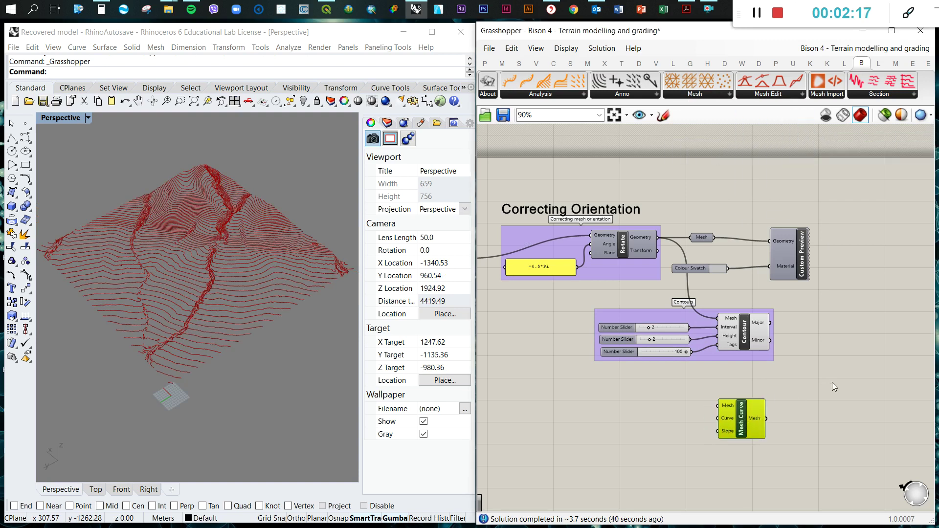
Step: Draw an open degree-3 control point curve with eight points in the Top view, winding across the main ravine of the terrain contours
click(25, 138)
click(96, 489)
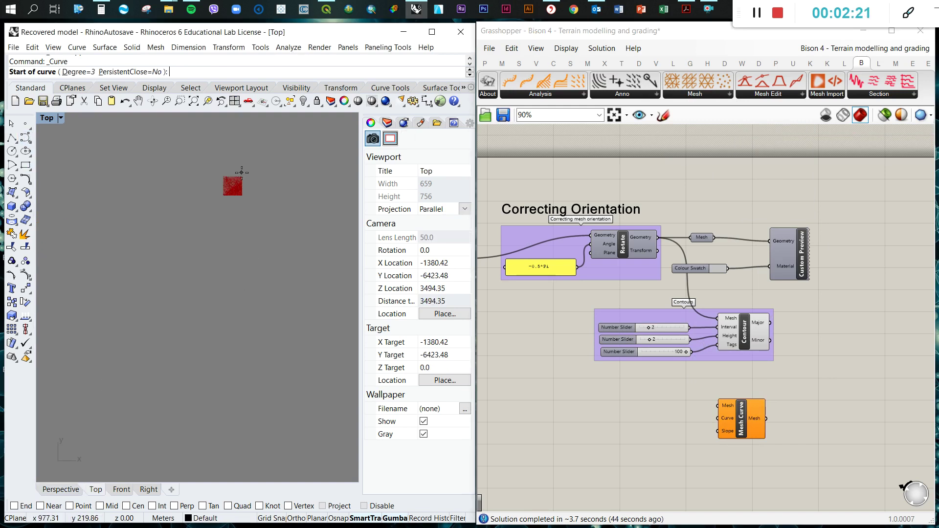
scroll(230, 171, up, 5)
scroll(225, 164, up, 8)
scroll(136, 242, down, 6)
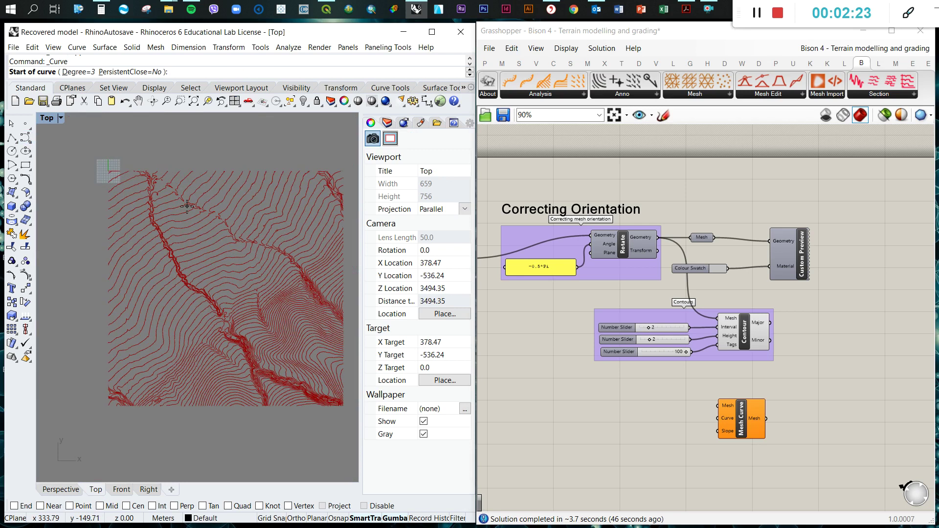
scroll(266, 191, up, 6)
scroll(274, 192, down, 4)
scroll(139, 235, up, 1)
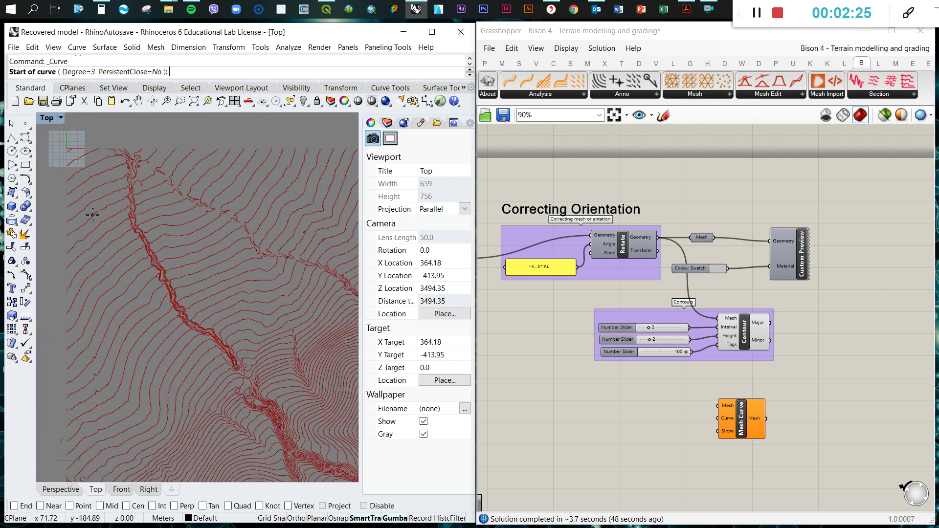
click(111, 196)
click(95, 255)
click(175, 282)
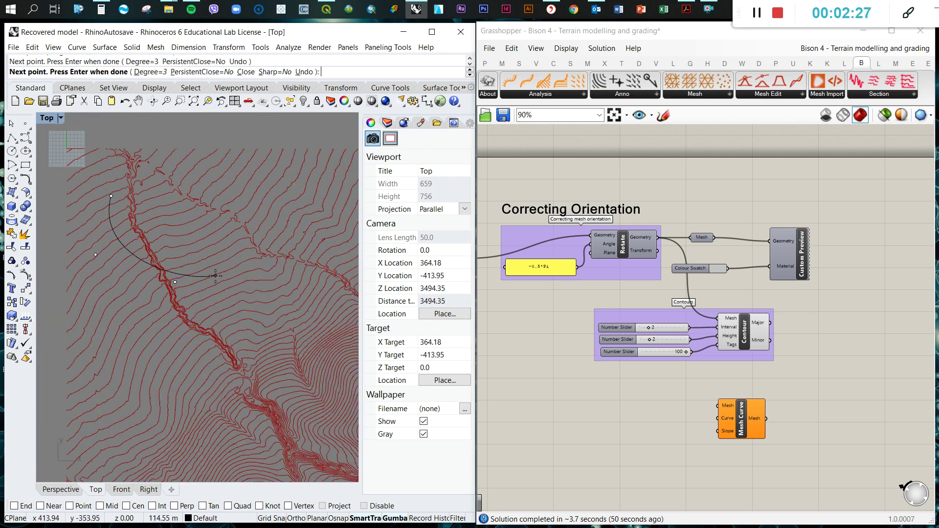
click(234, 279)
click(222, 349)
click(130, 401)
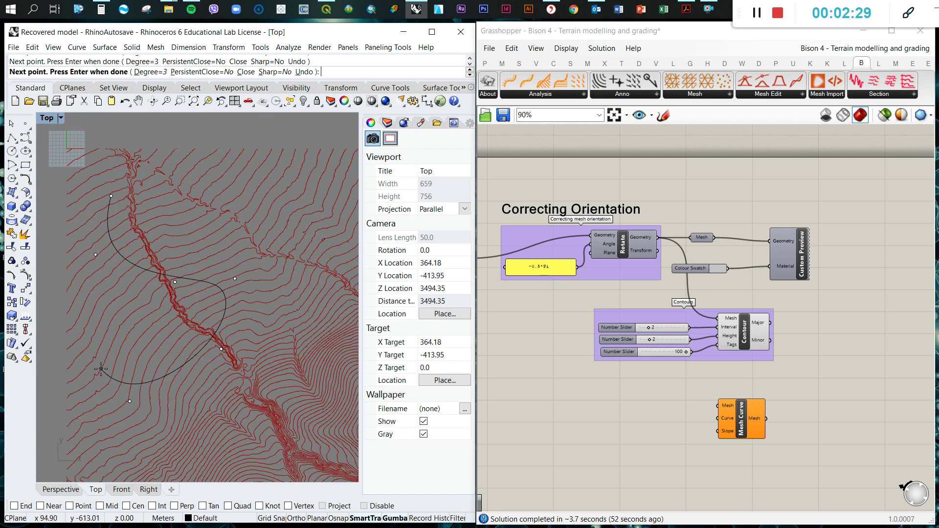
click(101, 368)
click(93, 318)
key(Return)
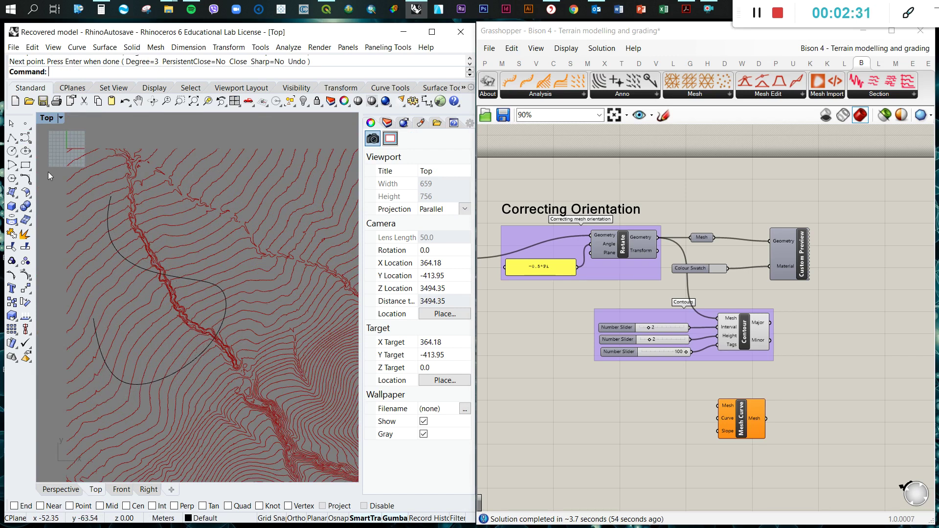
Step: Raise the drawn curve vertically in the Perspective view to the level of the terrain contours and check its position on the slope
click(61, 490)
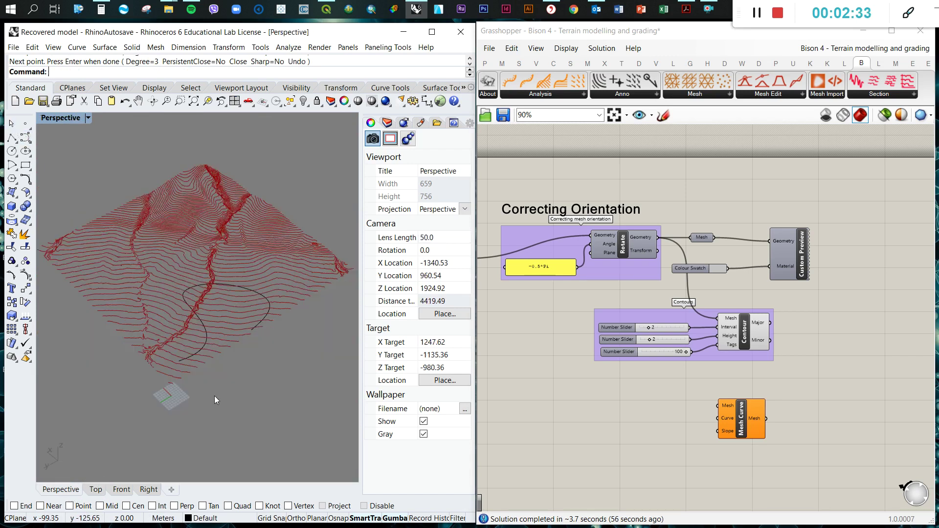
right_drag(230, 357, 171, 274)
click(157, 257)
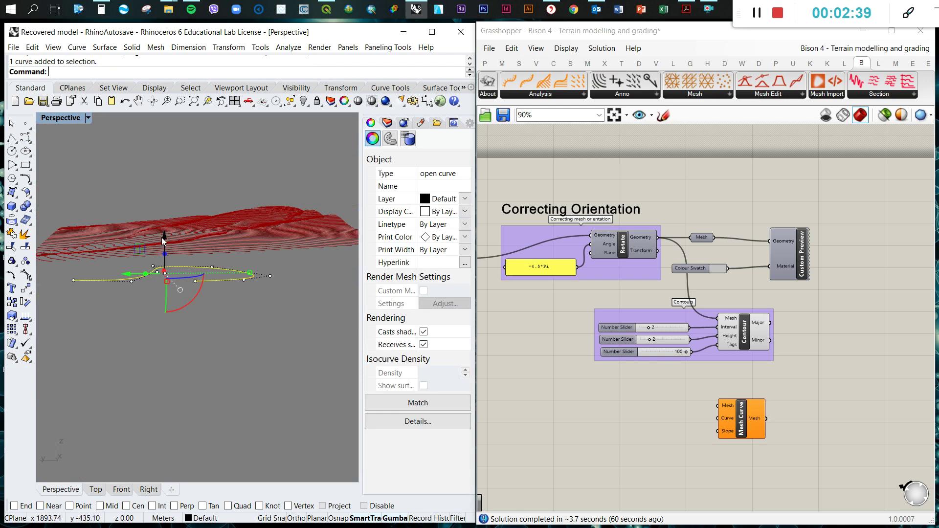
drag(164, 237, 165, 202)
right_drag(213, 314, 217, 301)
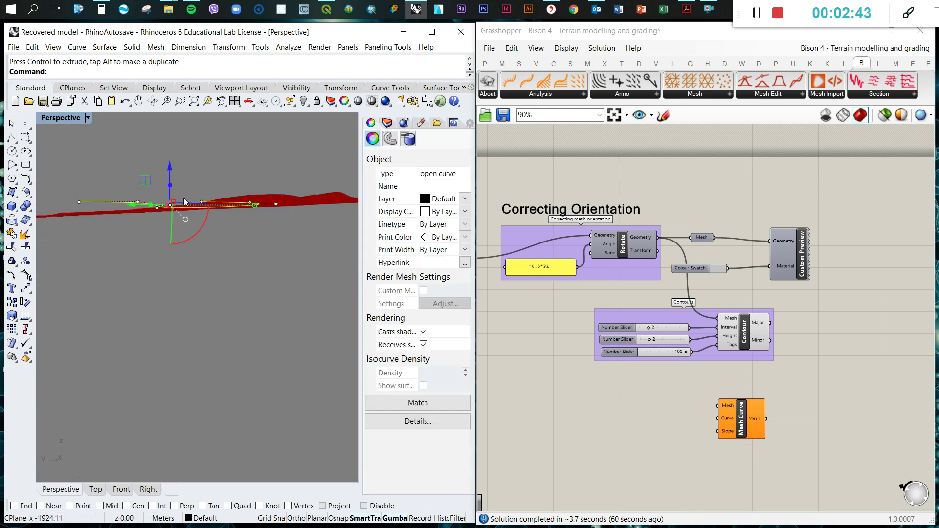
right_drag(184, 198, 174, 180)
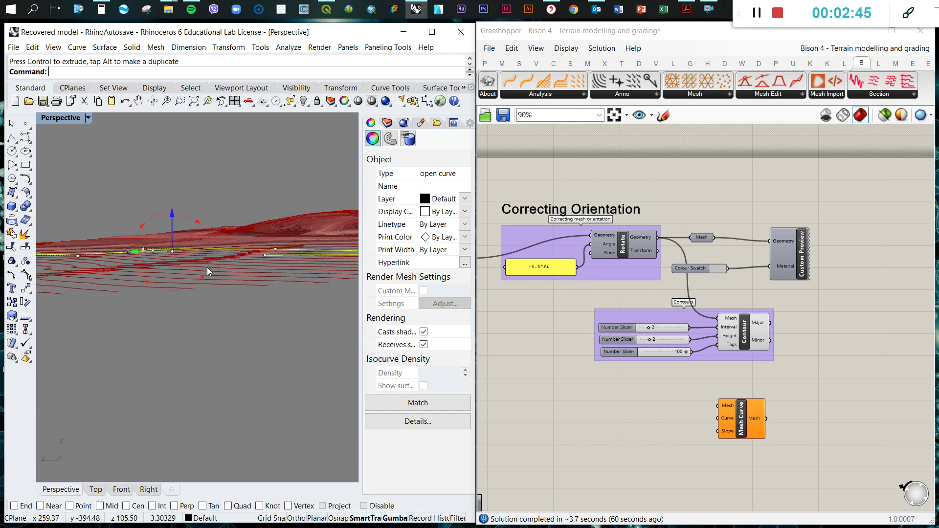
drag(207, 267, 208, 274)
click(236, 337)
scroll(167, 301, down, 6)
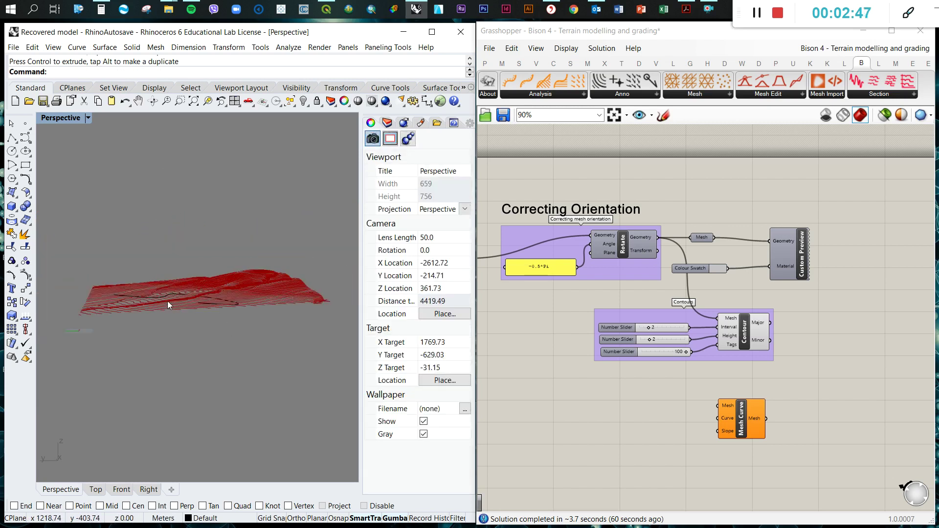
right_drag(167, 301, 173, 298)
scroll(174, 297, down, 10)
scroll(223, 331, up, 8)
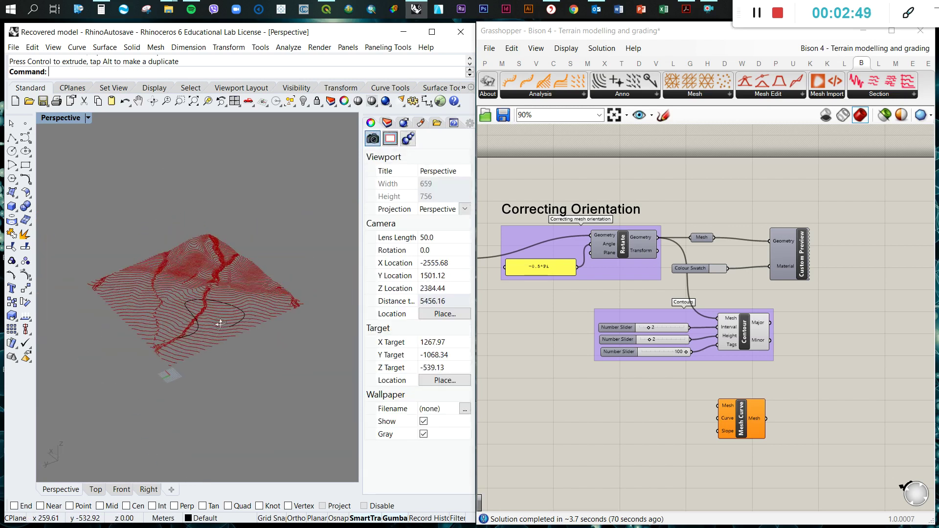
right_drag(222, 334, 235, 331)
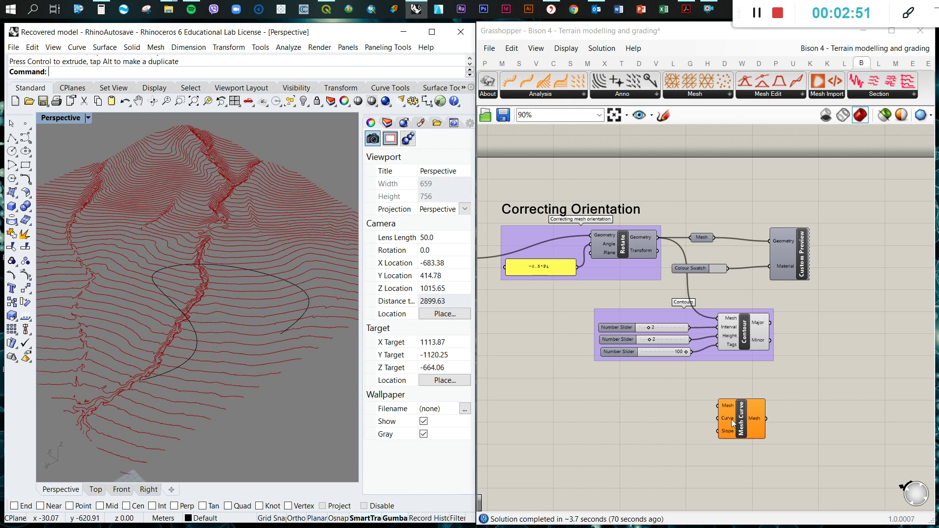
Step: Add a Curve parameter beside the Mesh Curve component and connect it to the Curve input
scroll(732, 418, up, 3)
double_click(642, 422)
text(curv)
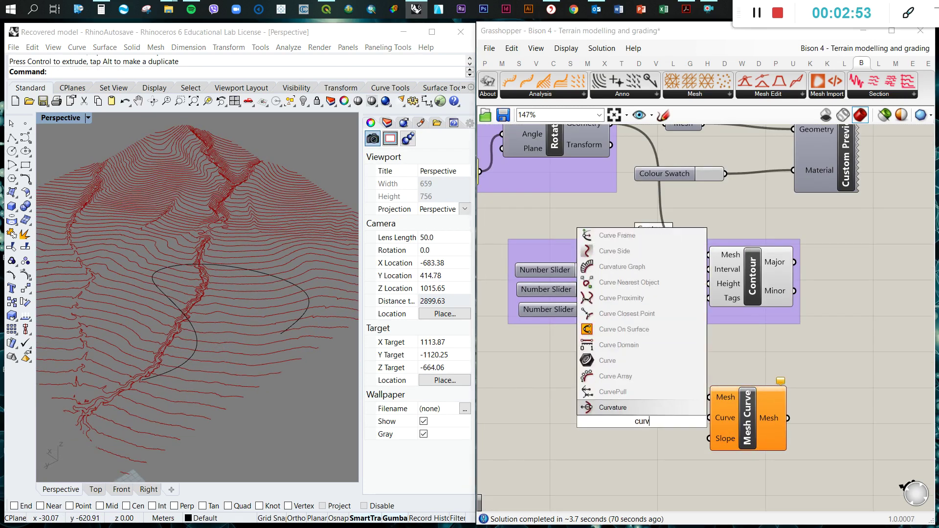
text(e)
key(Return)
drag(660, 422, 708, 418)
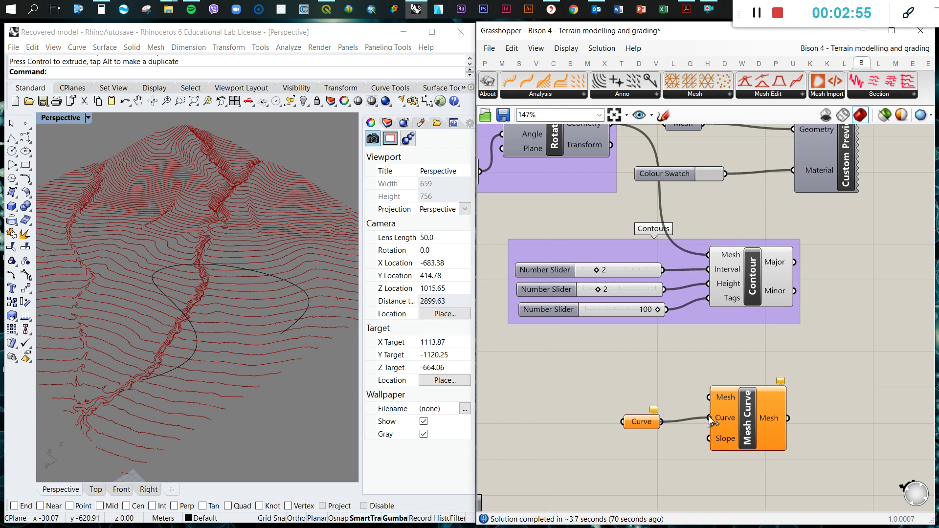
Step: Add a number slider with value 45 and connect it to the Mesh Curve component's Slope input
double_click(630, 444)
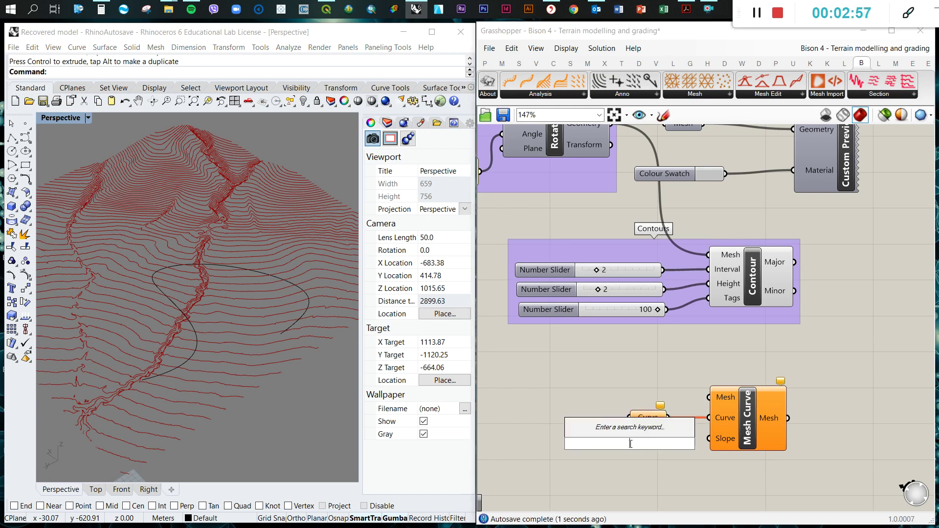
text(45)
key(Return)
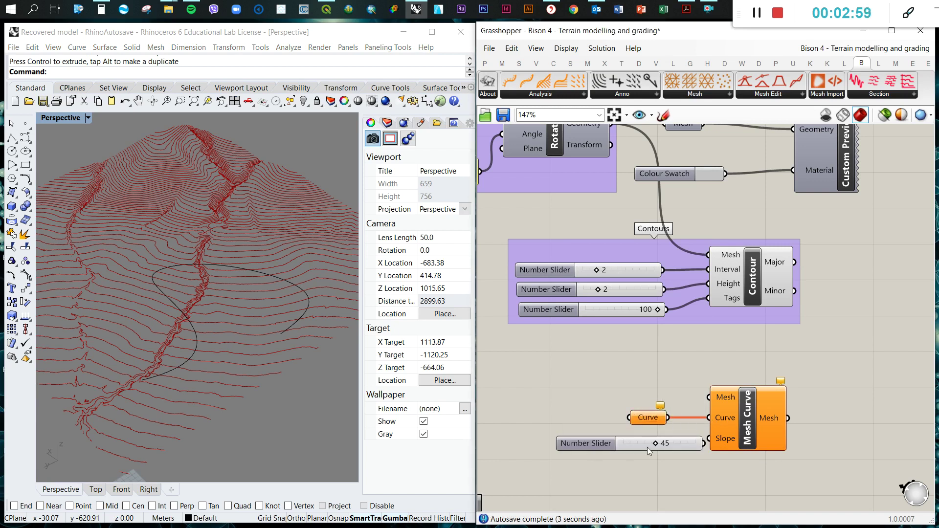
drag(688, 445, 708, 438)
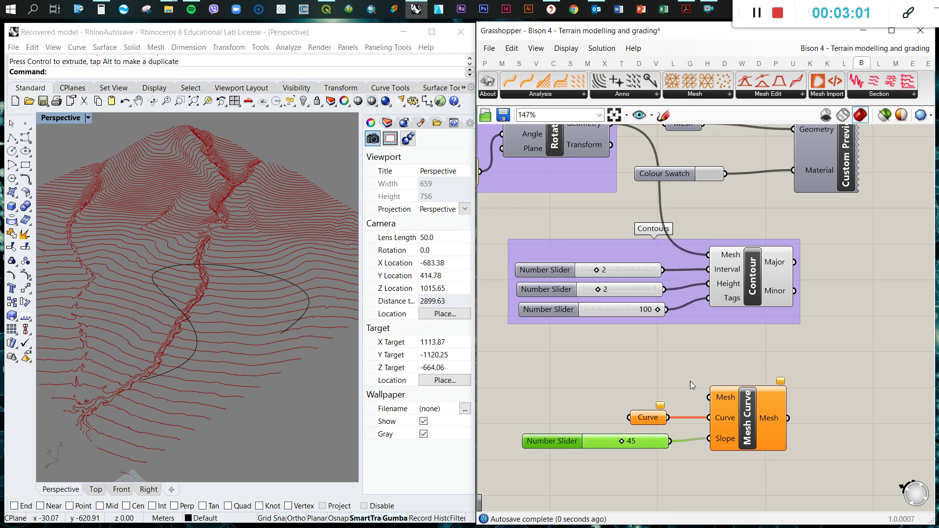
Step: Connect the Rotate component's Geometry output to the Mesh Curve component's Mesh input
click(691, 381)
scroll(630, 372, down, 2)
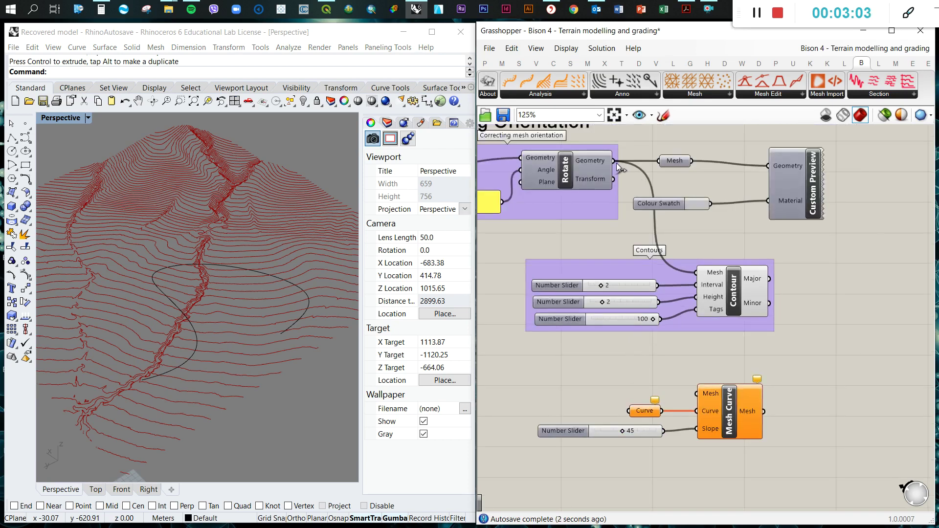
drag(613, 161, 697, 393)
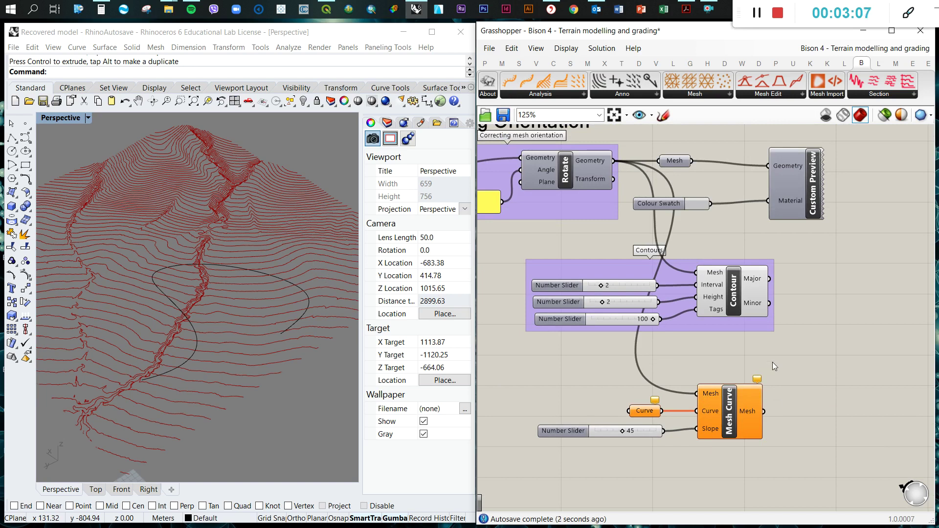
click(761, 65)
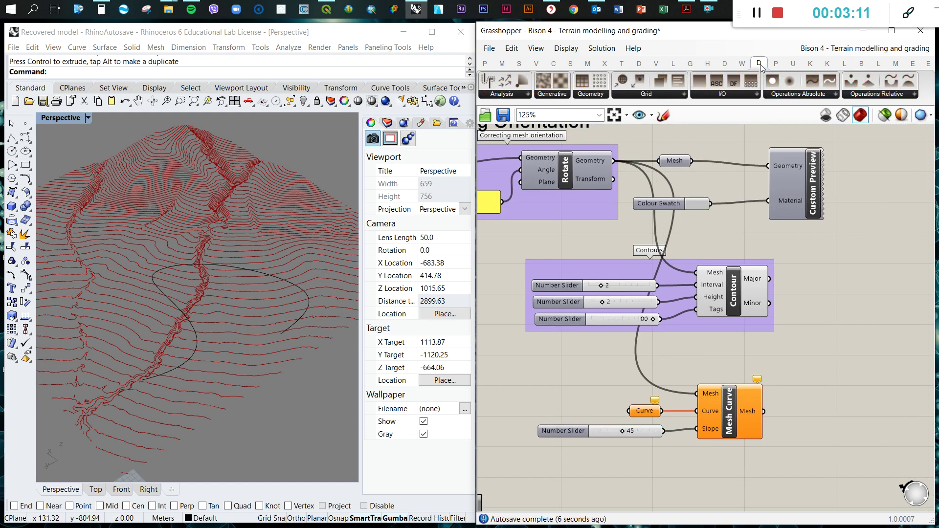
click(861, 64)
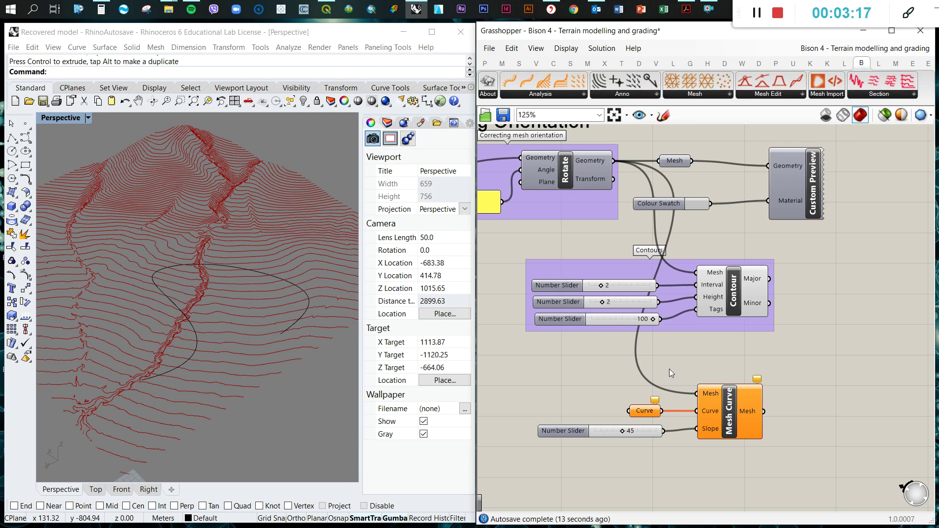
Step: Nudge the Mesh Curve component slightly away from the Curve parameter and slope slider
click(649, 411)
click(661, 450)
drag(731, 418, 736, 421)
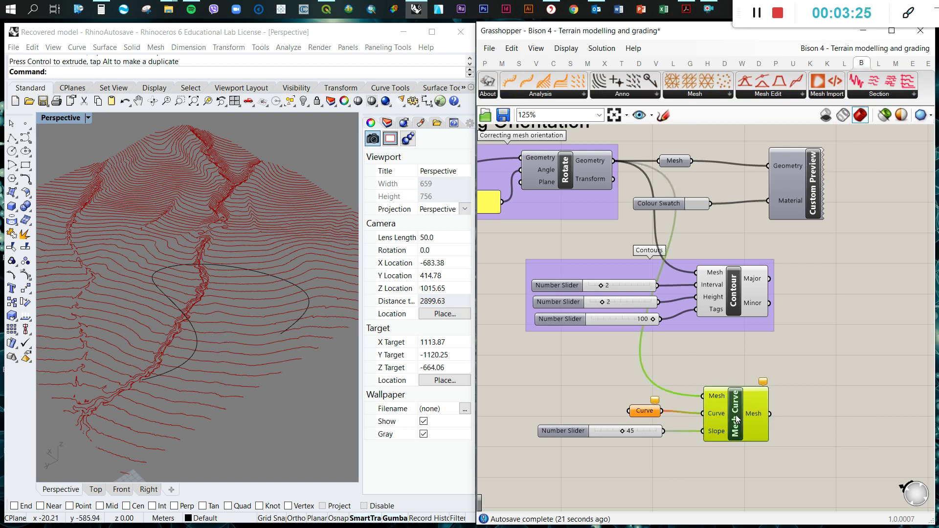
click(575, 404)
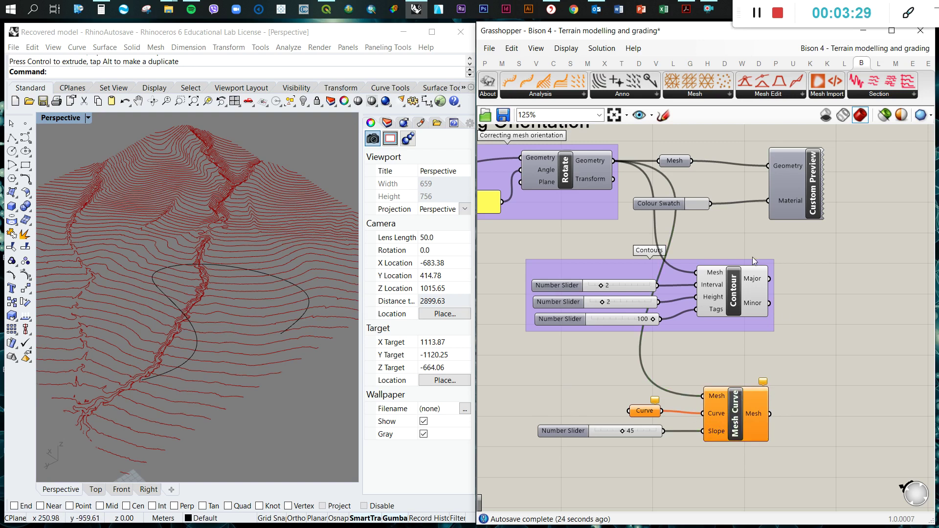
Step: Set the drawn Rhino curve as the single referenced curve in the Curve parameter feeding Mesh Curve
click(583, 95)
scroll(820, 308, down, 2)
scroll(650, 342, up, 4)
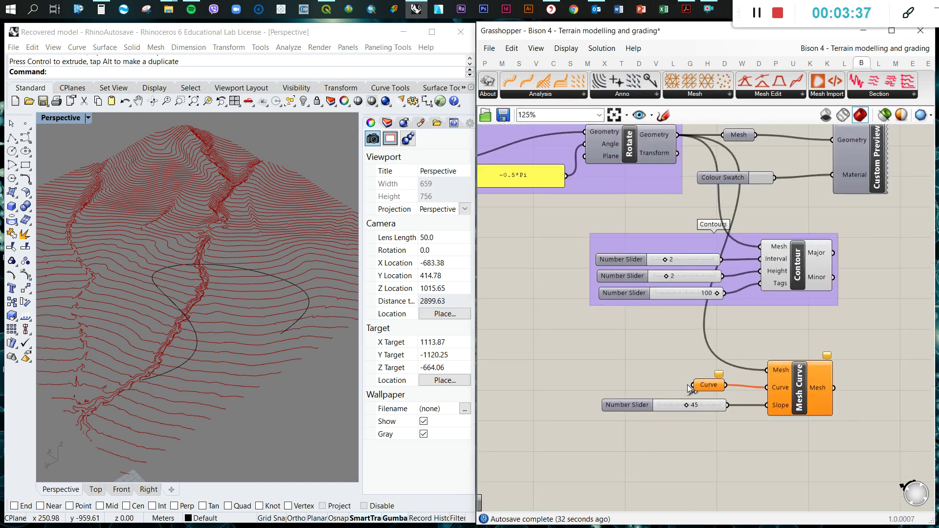
click(689, 389)
right_click(689, 389)
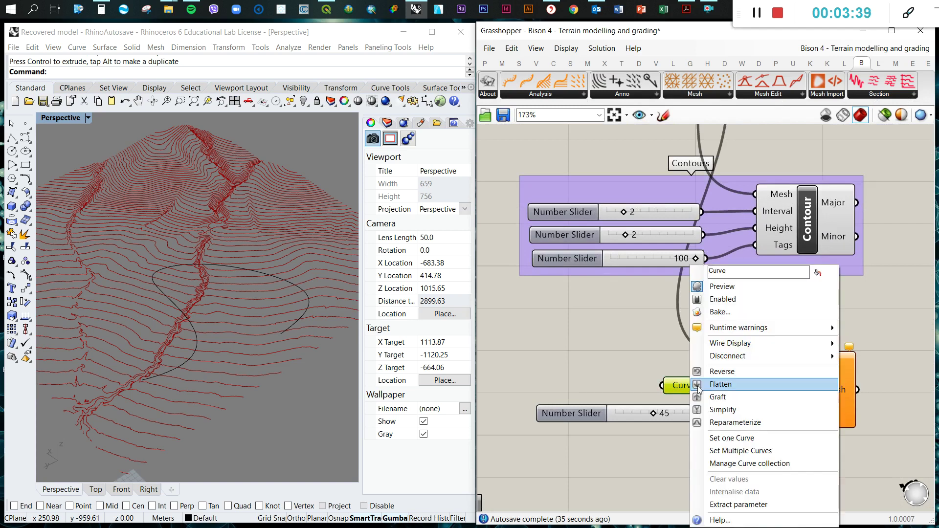
click(719, 440)
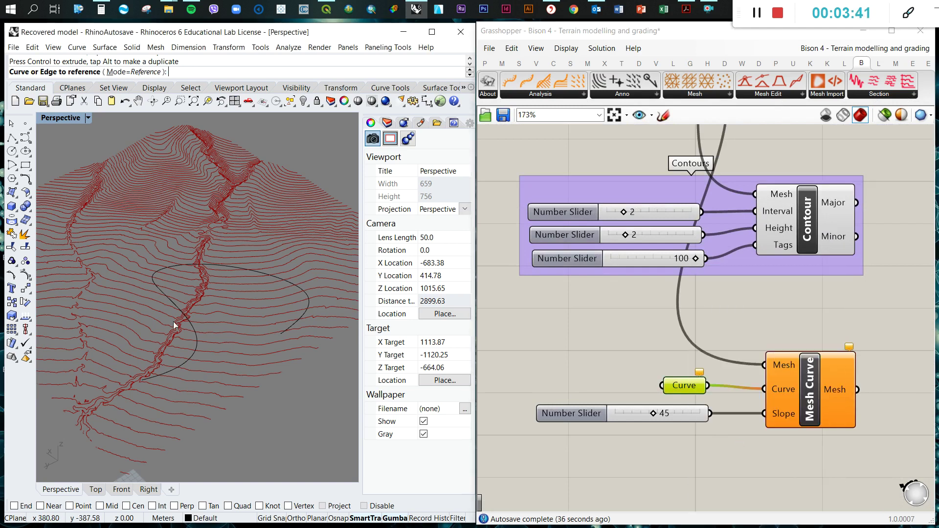
click(295, 321)
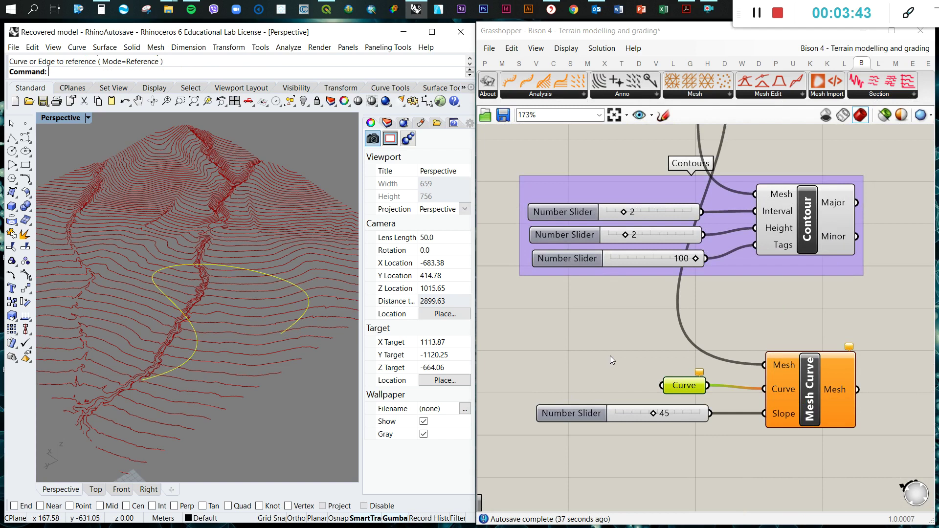
click(648, 344)
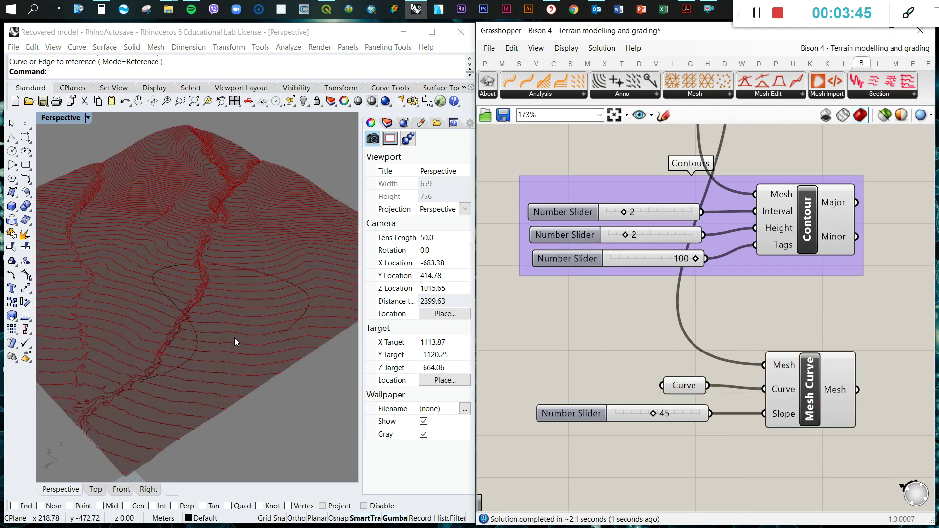
Step: Duplicate the Mesh, Colour Swatch and Custom Preview components beside Mesh Curve, with the Mesh Curve output connected to the copied Mesh parameter
mouse_move(233, 338)
right_down()
mouse_move(240, 311)
mouse_move(242, 325)
right_up()
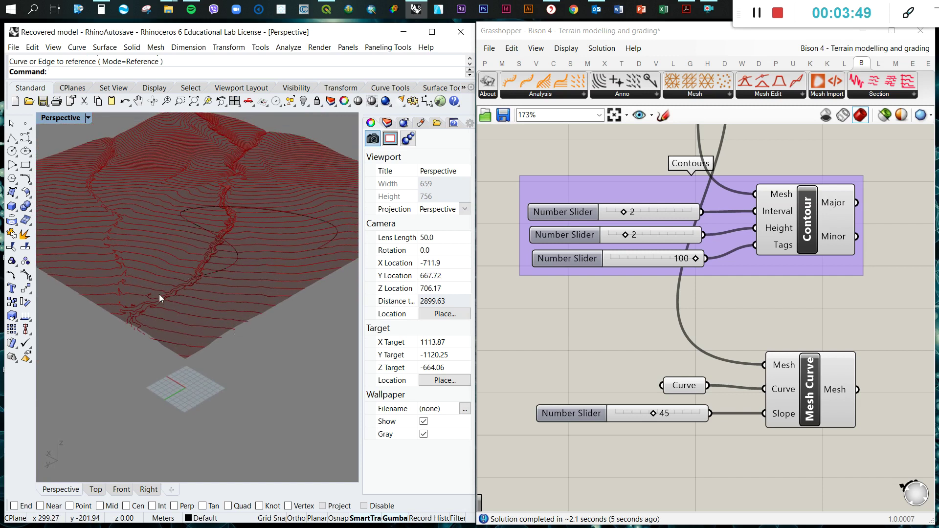
scroll(207, 245, down, 5)
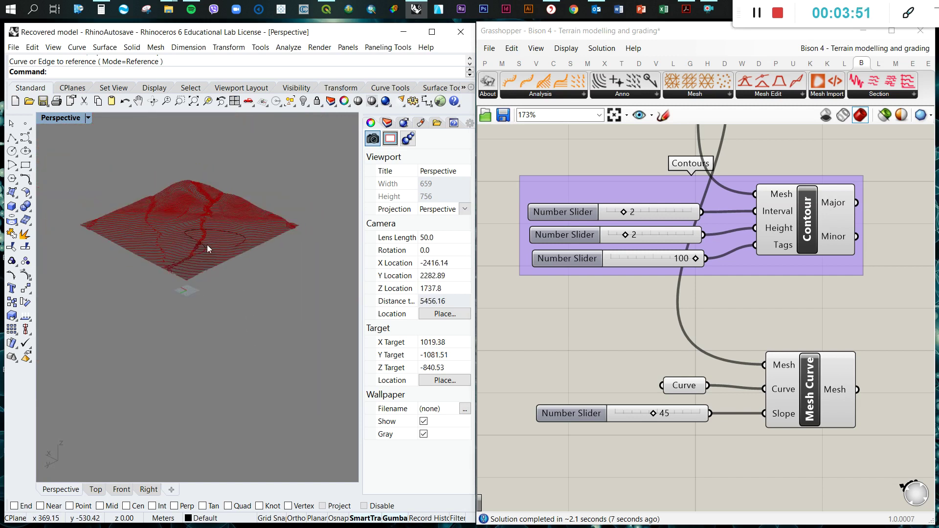
scroll(861, 266, down, 4)
drag(788, 254, 696, 210)
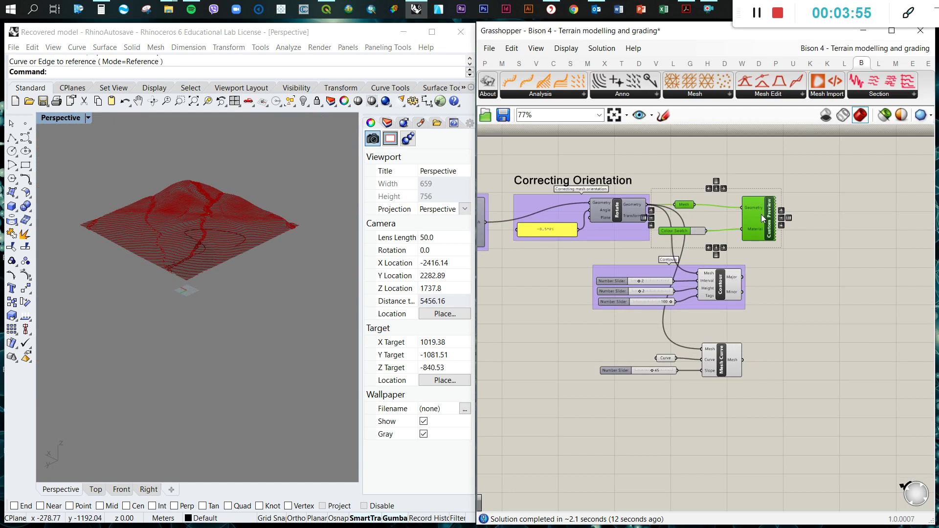
drag(762, 215, 853, 374)
scroll(759, 371, up, 3)
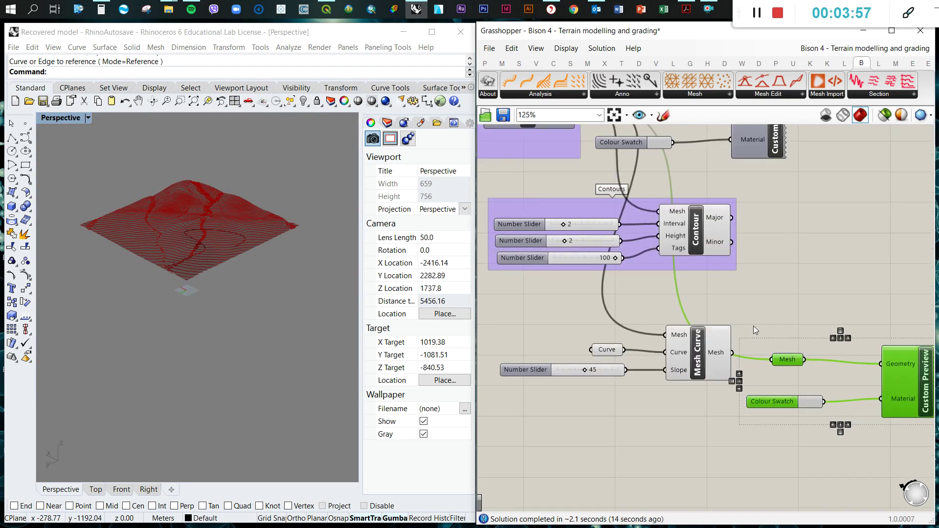
click(755, 329)
Step: Toggle the viewport preview of the copied Mesh parameter between Mesh Curve and the copied Custom Preview
scroll(772, 300, down, 4)
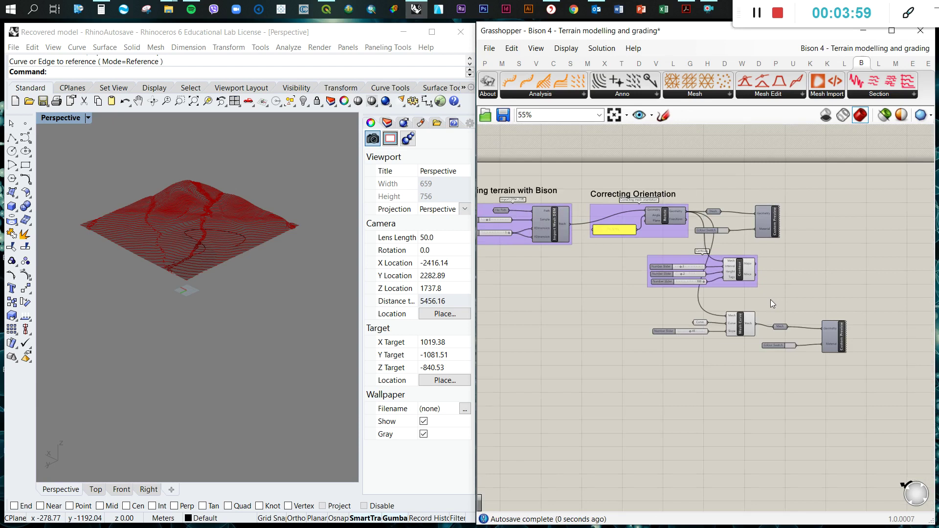
scroll(797, 342, up, 4)
drag(878, 337, 867, 332)
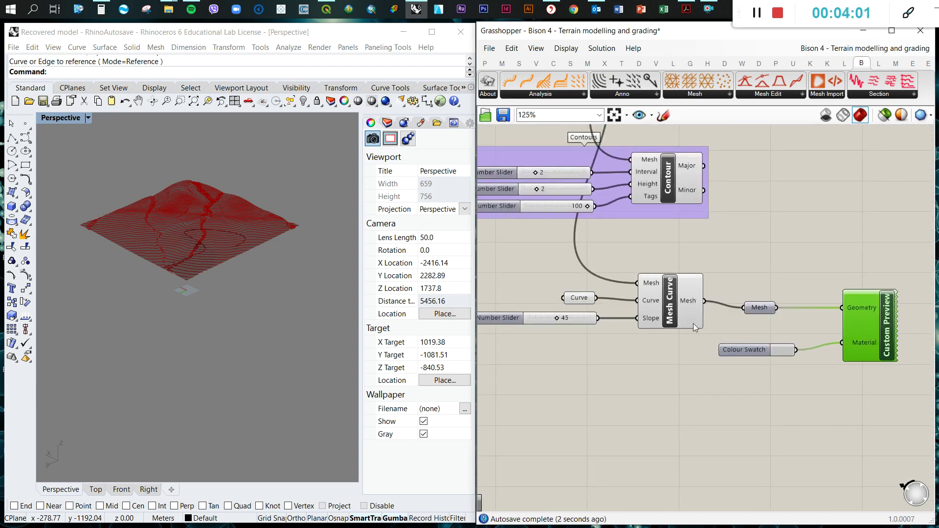
scroll(675, 329, down, 3)
middle_click(664, 286)
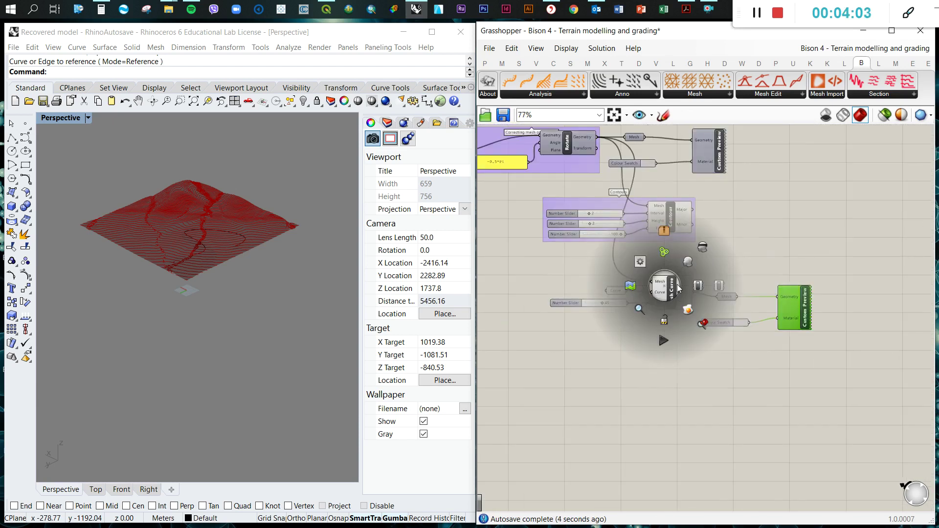
scroll(189, 251, up, 4)
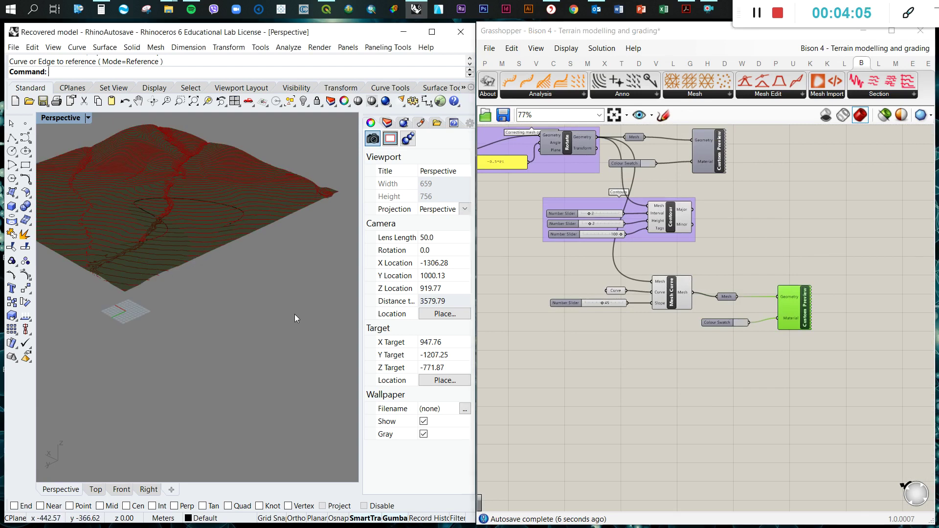
scroll(742, 298, up, 3)
click(717, 294)
middle_click(717, 294)
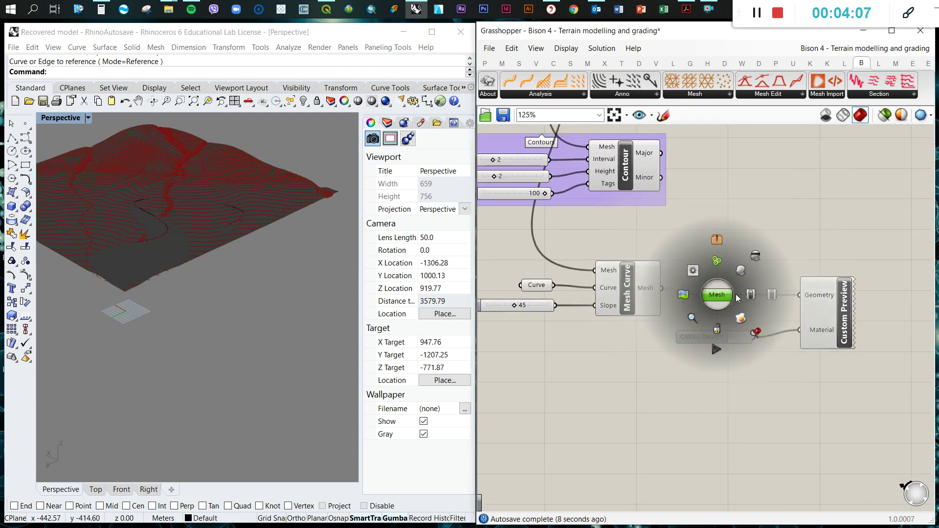
click(741, 270)
click(828, 308)
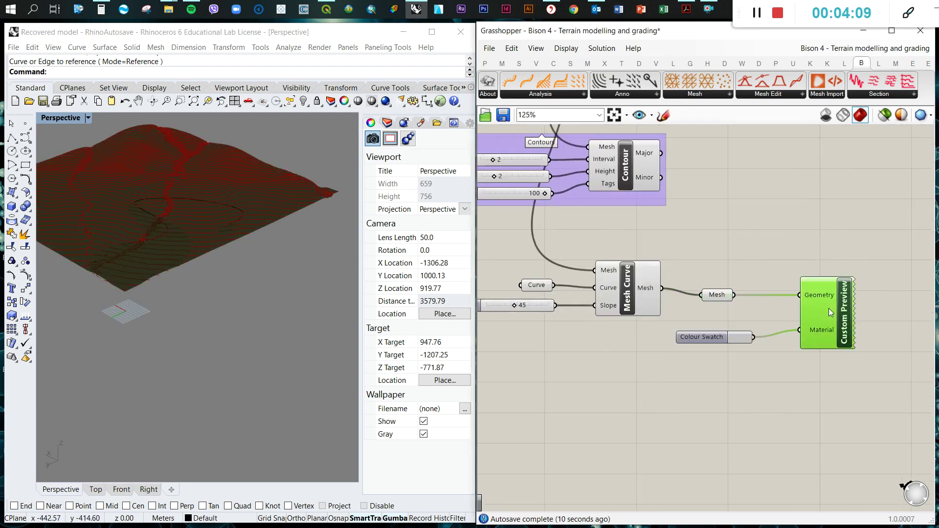
middle_click(829, 309)
click(834, 309)
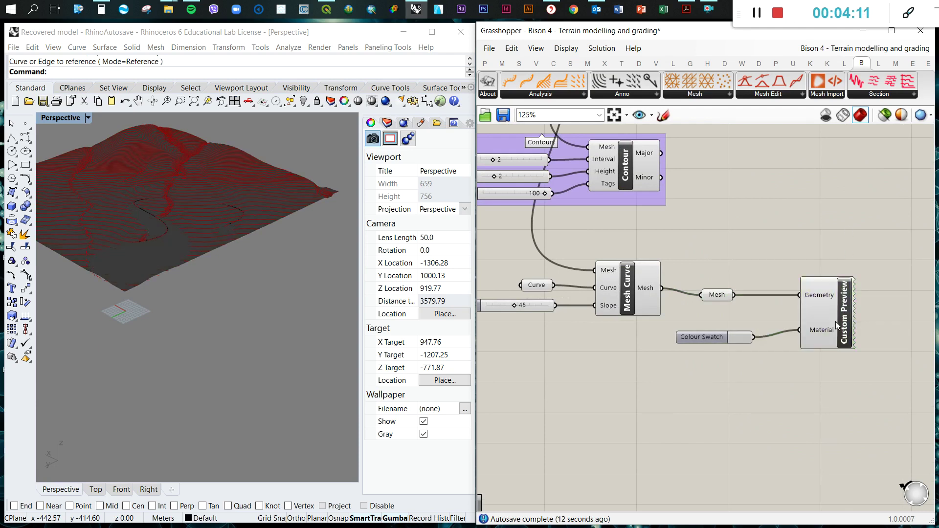
Step: Set the copied Colour Swatch to white, with a saturation of 0 and a value of 100
click(196, 234)
right_drag(196, 234, 313, 285)
click(748, 340)
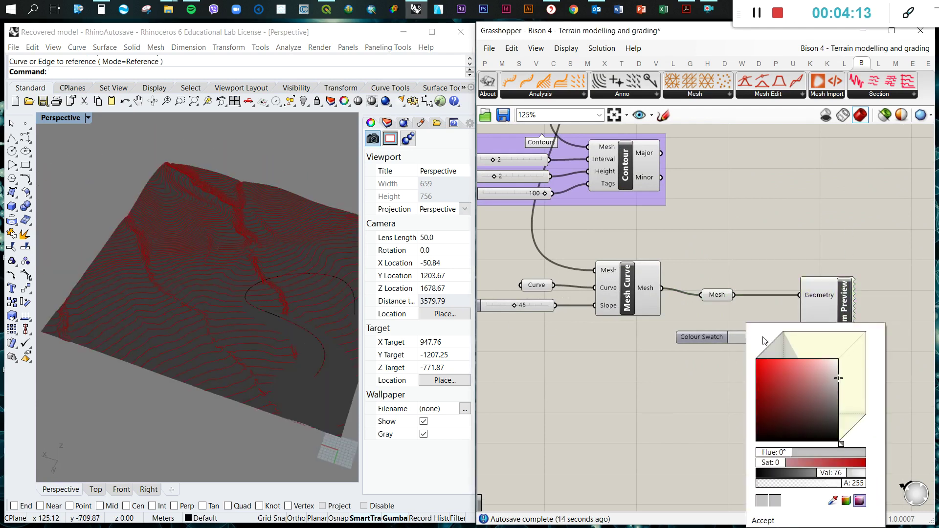
click(840, 358)
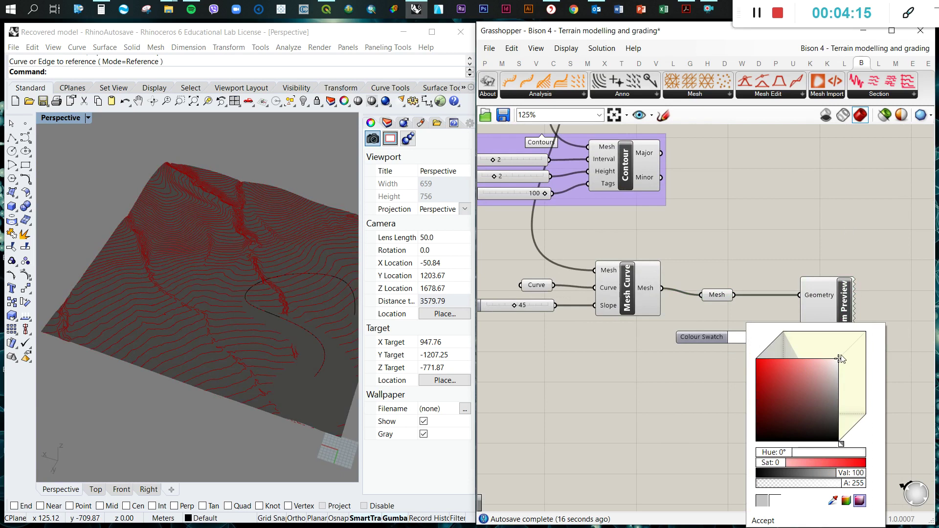
click(832, 238)
Step: Delete the copied Mesh, Colour Swatch and Custom Preview components after Mesh Curve
scroll(235, 350, up, 6)
scroll(303, 345, down, 4)
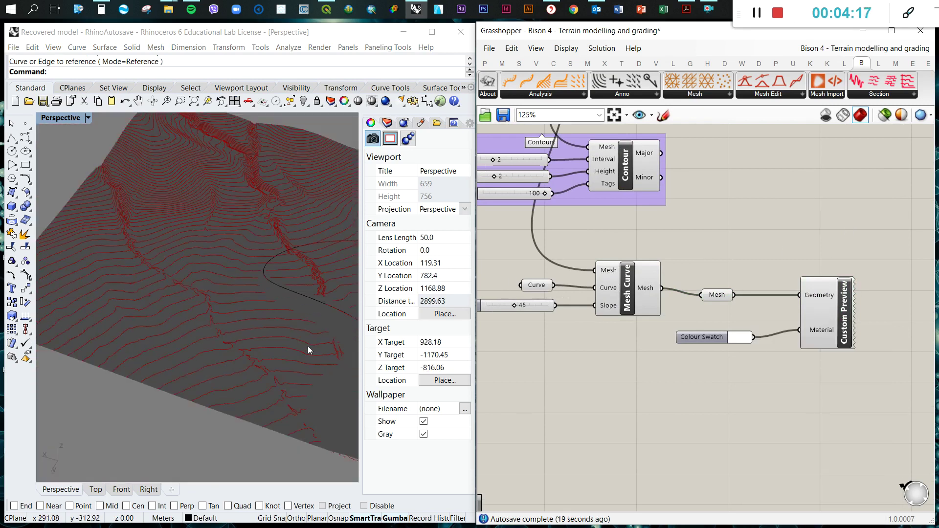
right_drag(307, 345, 276, 346)
drag(855, 391, 703, 263)
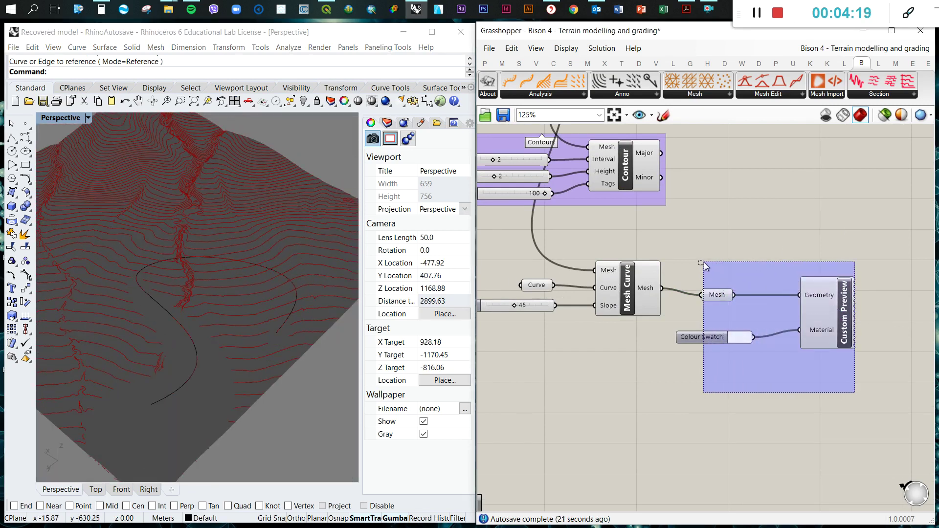
key(Delete)
Step: Move the Contours group past Mesh Curve and connect Mesh Curve's Mesh output to the Contour component's Mesh input
scroll(682, 228, down, 2)
drag(637, 217, 840, 312)
drag(669, 275, 818, 276)
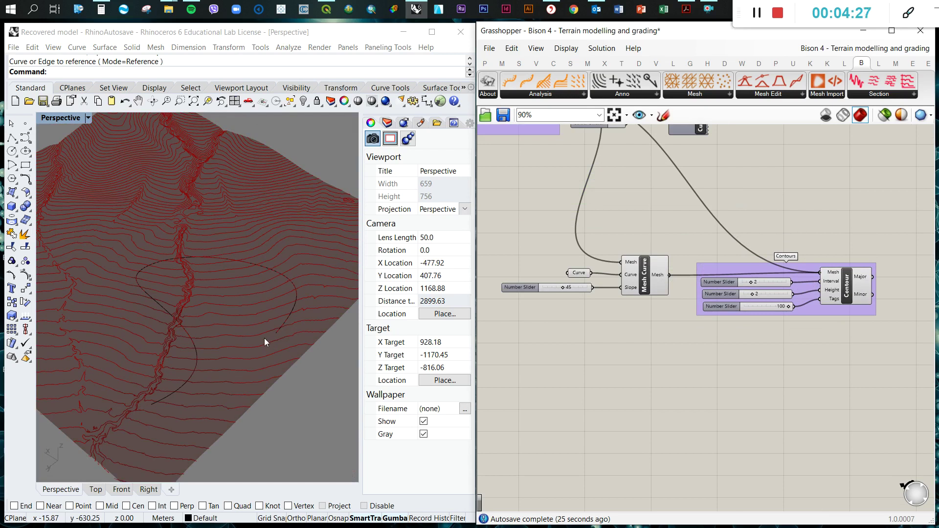
click(308, 382)
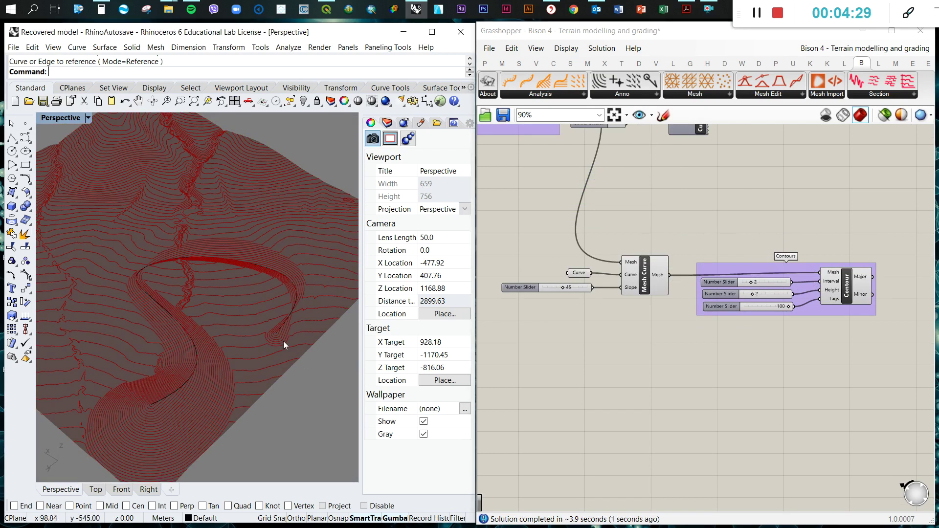
Step: Switch the Perspective viewport of the graded terrain to the Arctic display mode
scroll(283, 341, down, 3)
scroll(275, 310, up, 5)
mouse_move(230, 305)
right_down()
mouse_move(230, 291)
mouse_move(217, 308)
mouse_move(237, 319)
right_up()
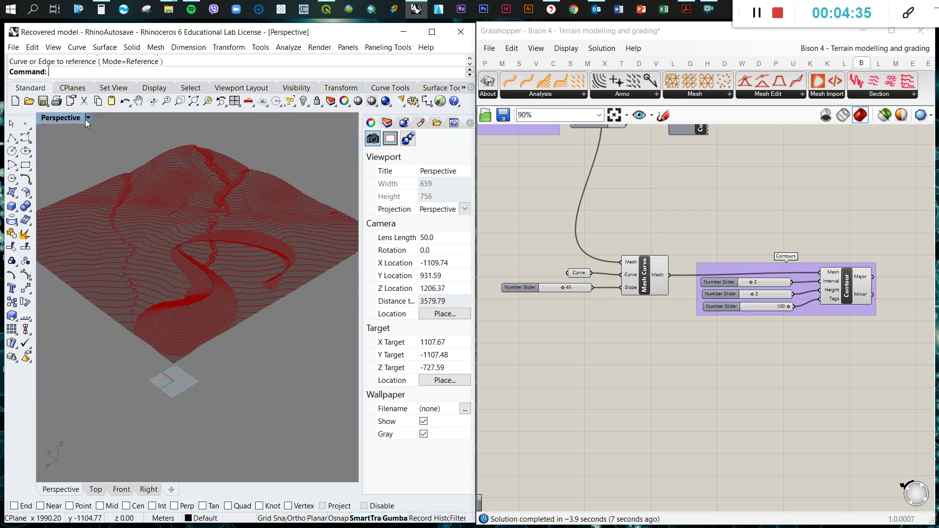
click(58, 118)
click(74, 240)
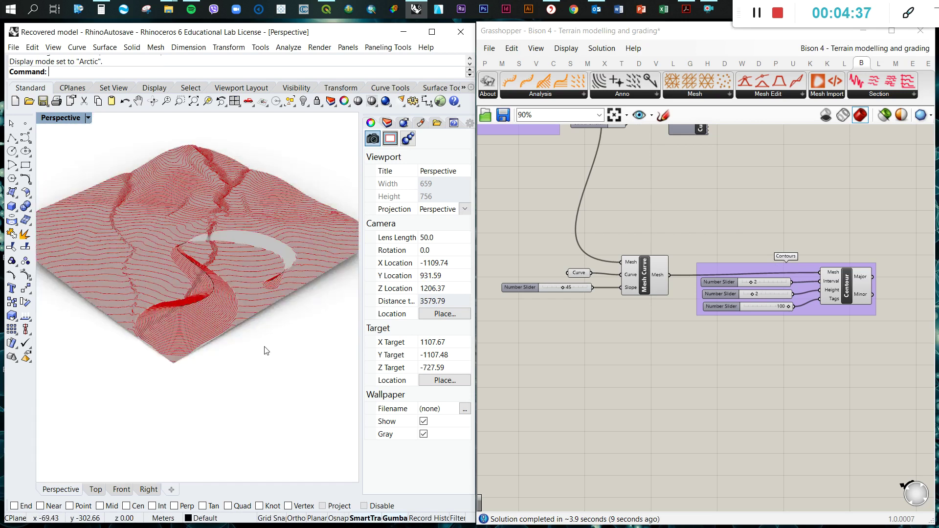
Step: Turn off the viewport preview of the Mesh Curve component
click(717, 346)
scroll(718, 348, down, 3)
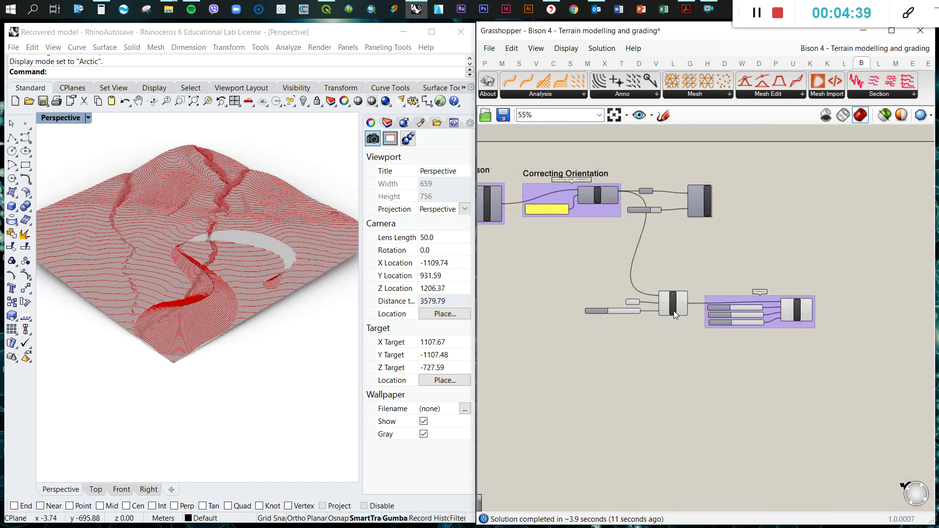
scroll(674, 311, up, 3)
click(674, 297)
middle_click(674, 298)
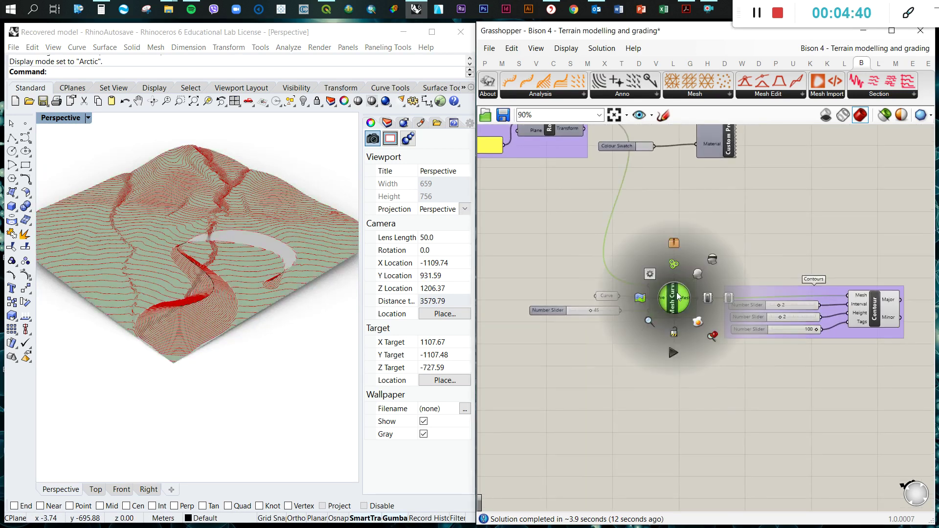
click(738, 226)
right_click(676, 300)
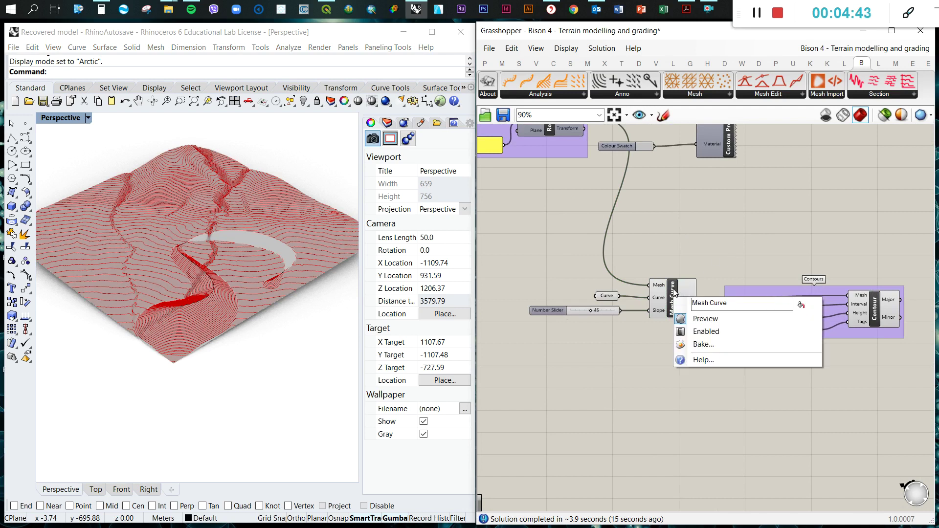
click(705, 318)
Step: Examine the contours of the graded terrain around the curve from several angles in the Perspective view
right_drag(251, 262, 253, 275)
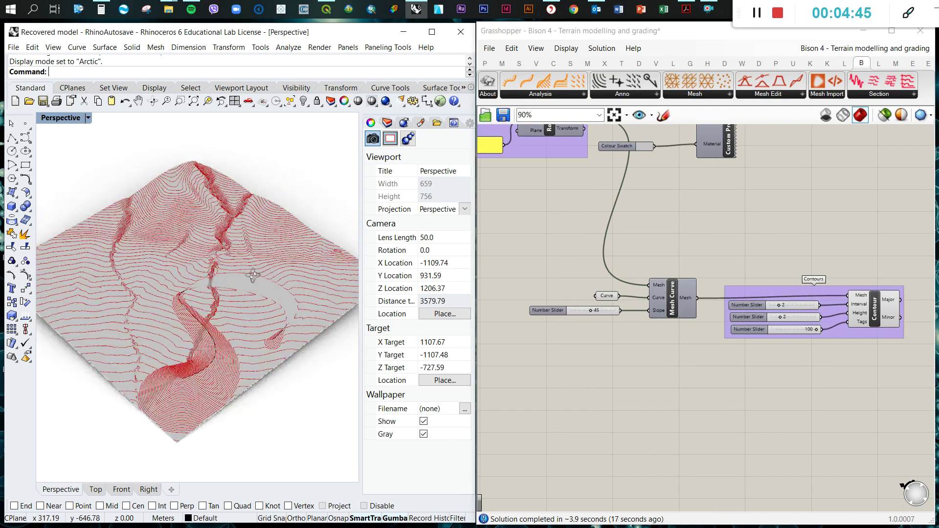
scroll(218, 356, up, 4)
scroll(268, 267, down, 2)
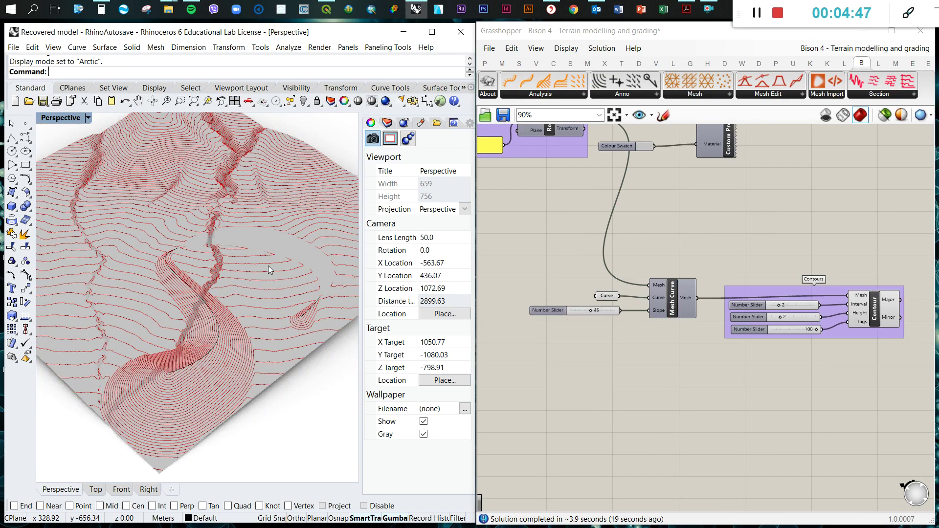
right_drag(303, 336, 192, 261)
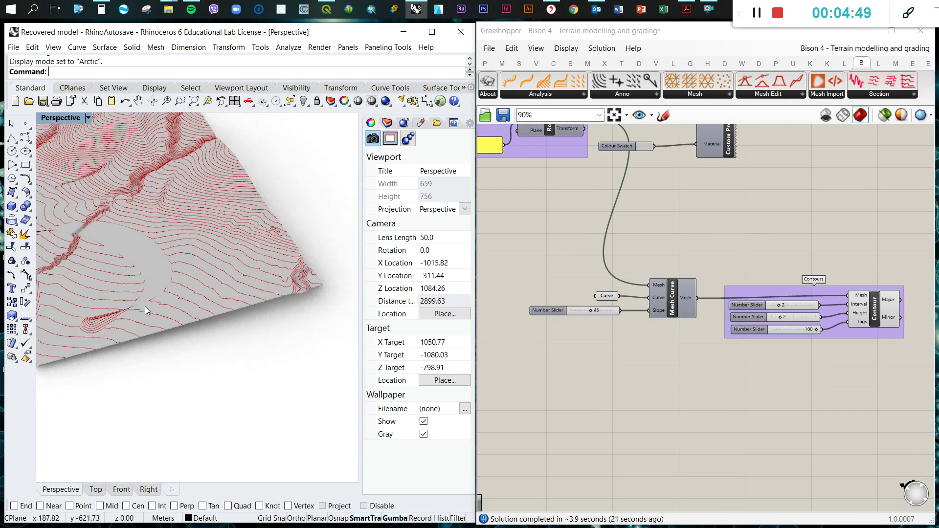
right_drag(145, 306, 164, 304)
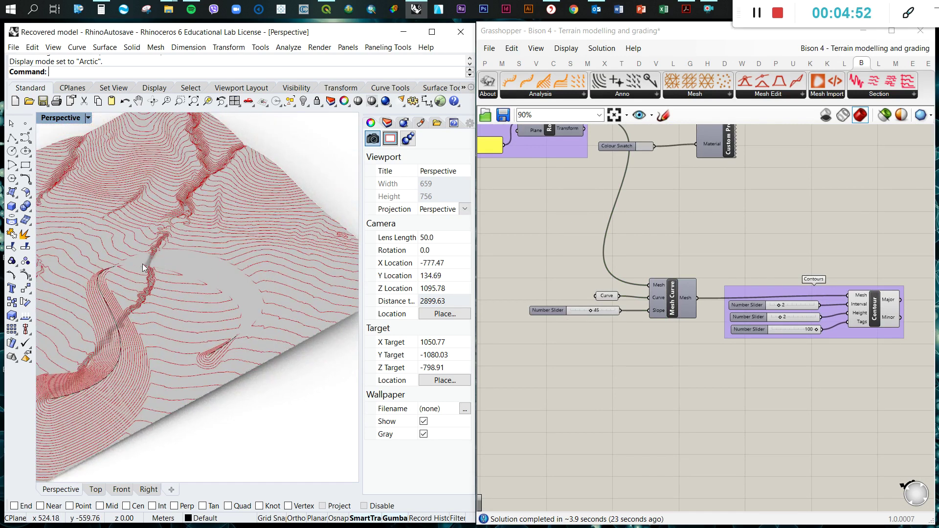
Step: Inspect the height profile of the terrain contours and the curve in the Front and Right views
click(96, 489)
click(122, 489)
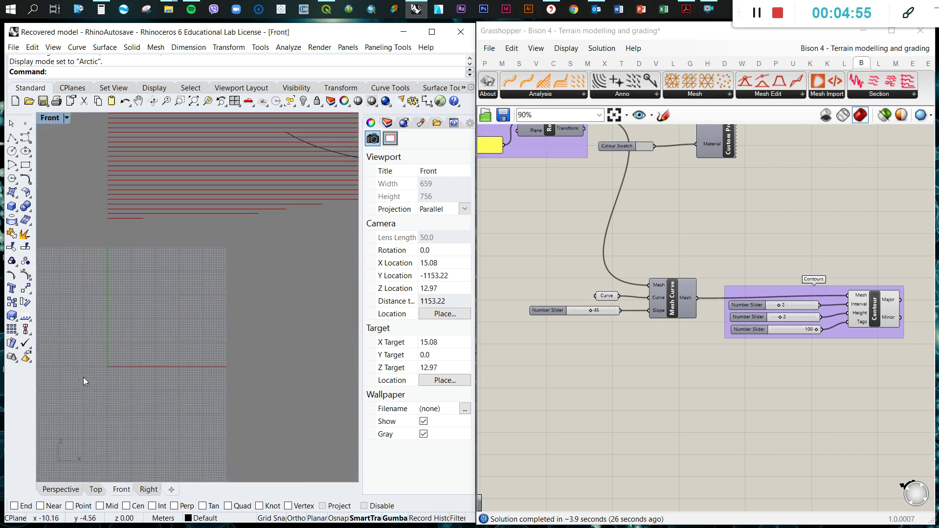
scroll(100, 358, down, 11)
scroll(325, 294, down, 2)
right_drag(325, 294, 192, 268)
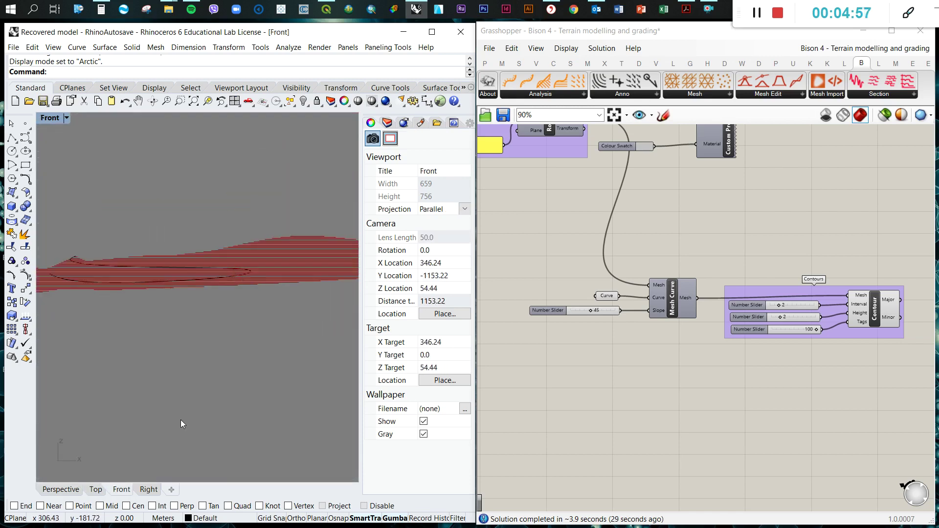
click(149, 489)
scroll(98, 352, down, 5)
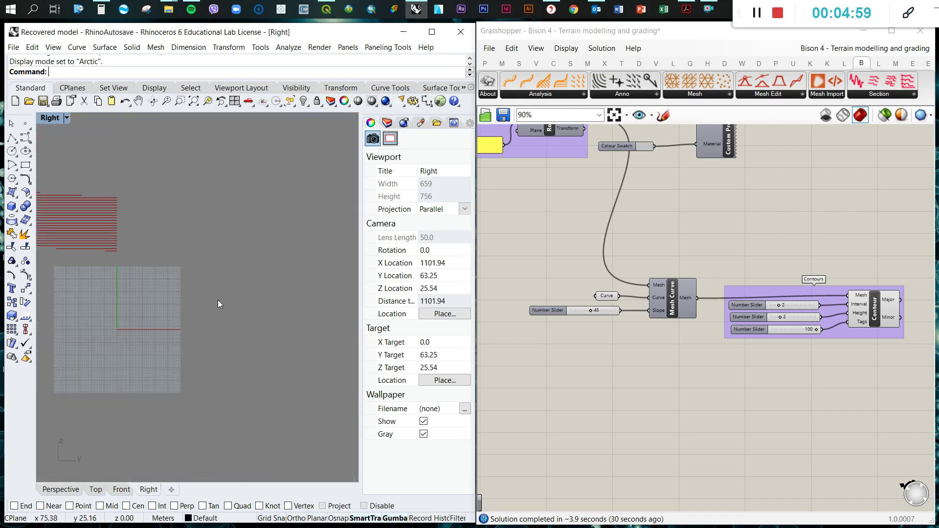
scroll(220, 299, down, 6)
scroll(288, 286, down, 6)
scroll(87, 260, up, 8)
scroll(151, 266, down, 8)
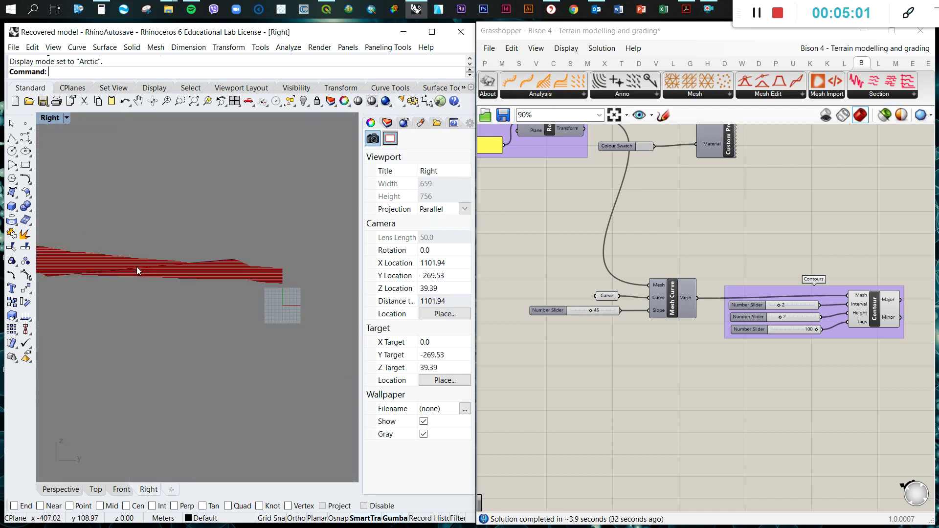
Step: Rotate the grading curve until it lies level in the Right view, and raise it slightly
scroll(130, 267, down, 4)
scroll(187, 267, up, 6)
click(161, 276)
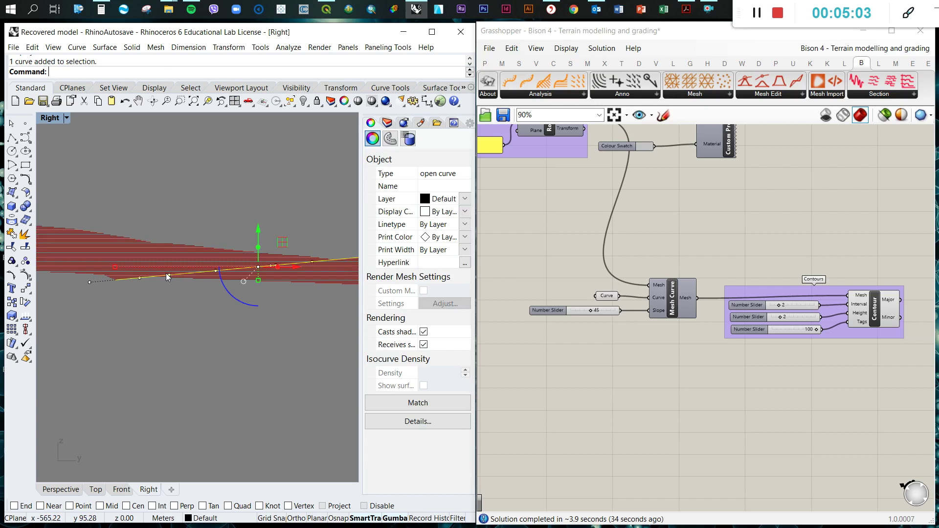
drag(177, 292, 174, 288)
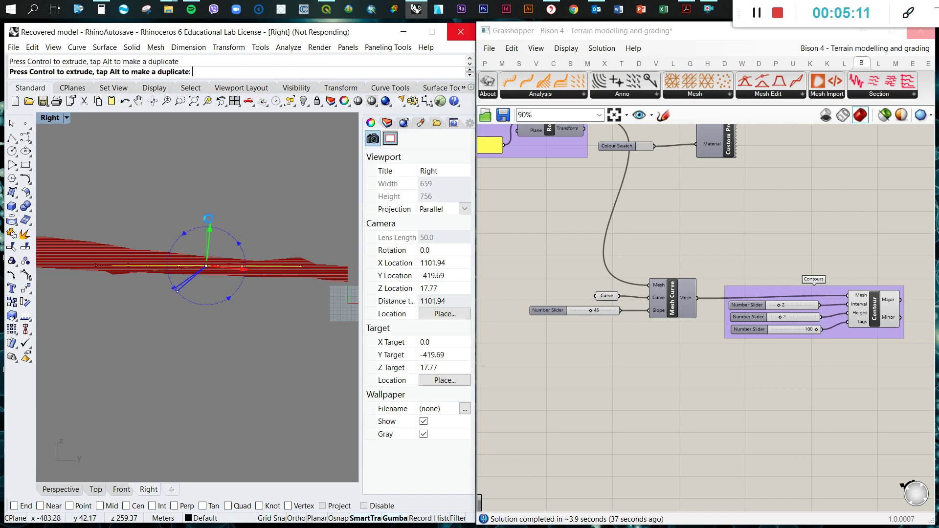
drag(210, 226, 211, 219)
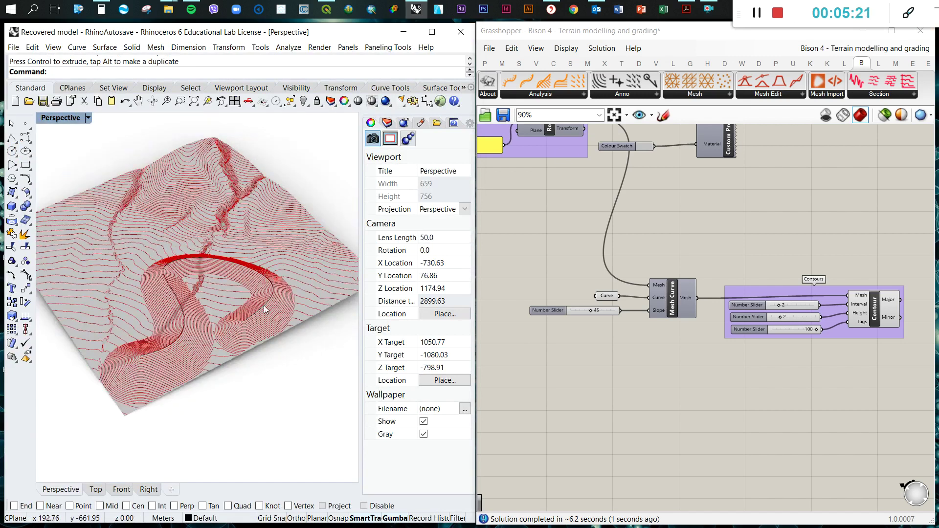
Step: Examine the regraded contours along the curve from several angles in the Perspective view
scroll(264, 306, down, 4)
right_drag(281, 302, 286, 313)
scroll(287, 314, up, 4)
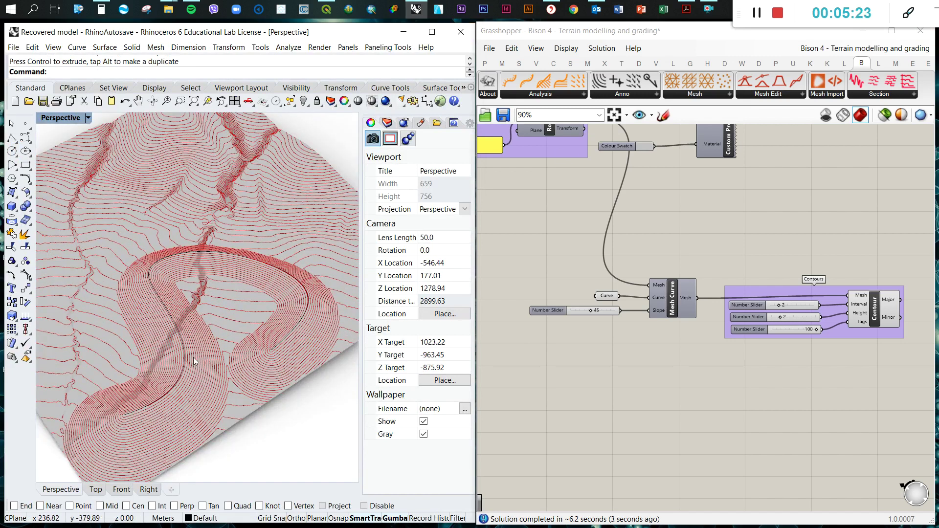
right_drag(193, 357, 196, 330)
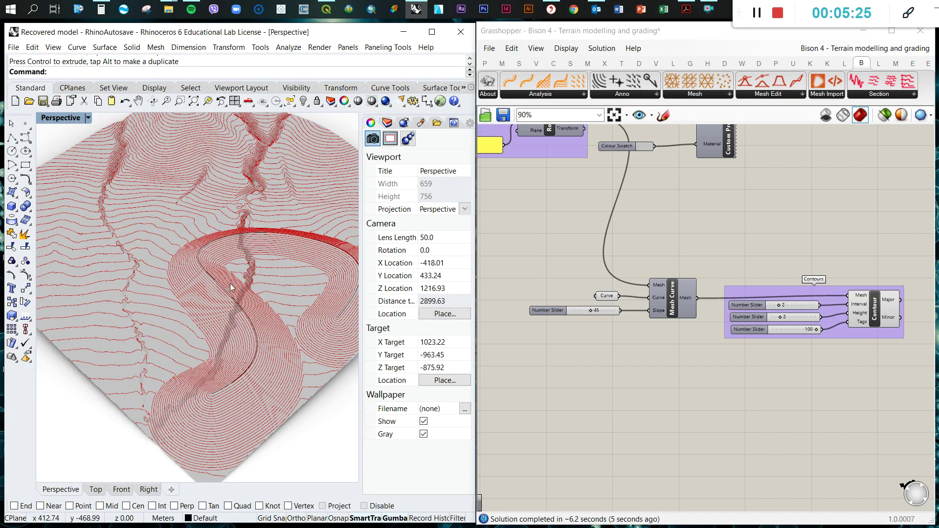
right_drag(231, 288, 239, 268)
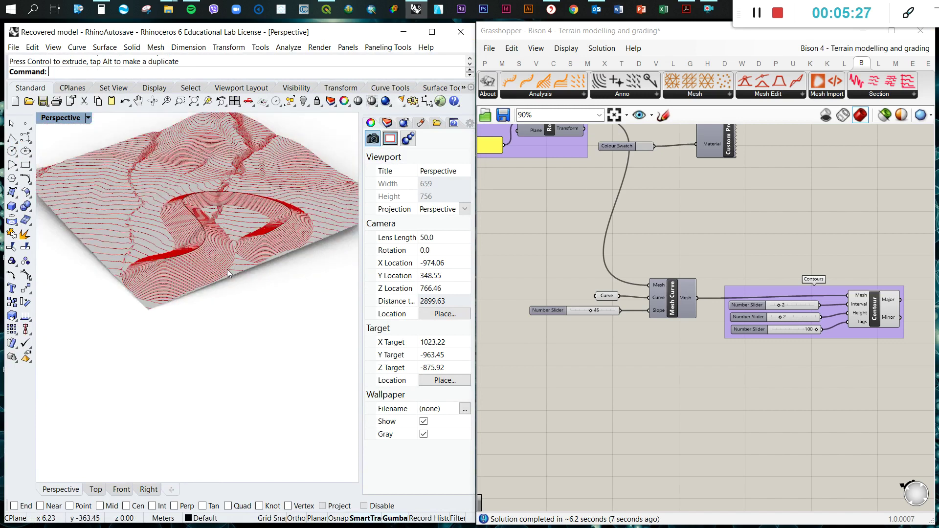
scroll(227, 269, down, 3)
scroll(612, 315, up, 5)
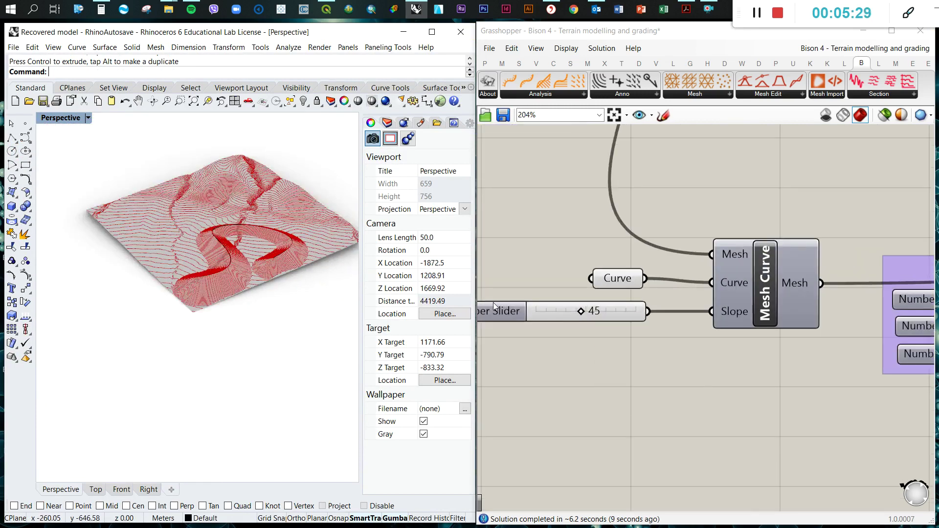
scroll(250, 271, up, 3)
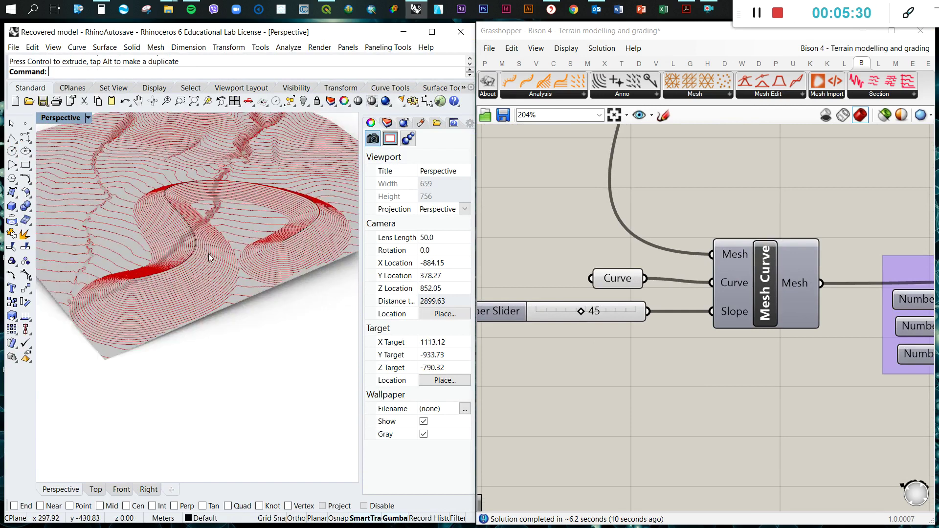
Step: Set the Mesh Curve slope to 21 and inspect the contours around the curve in the Perspective view
click(582, 310)
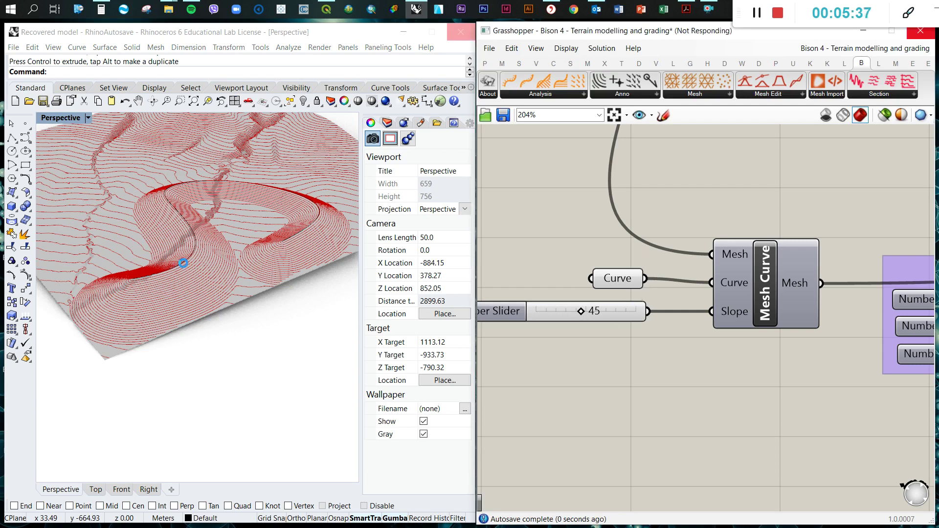
right_drag(193, 266, 200, 275)
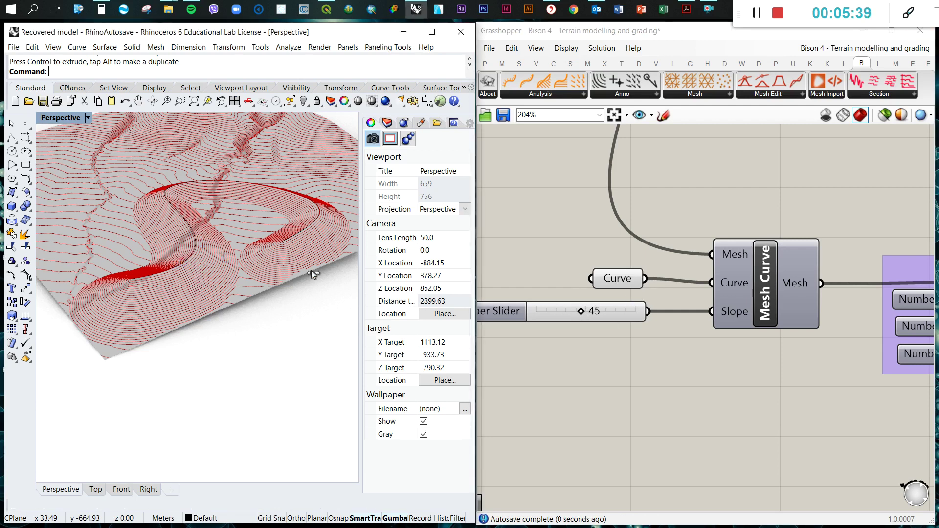
click(760, 20)
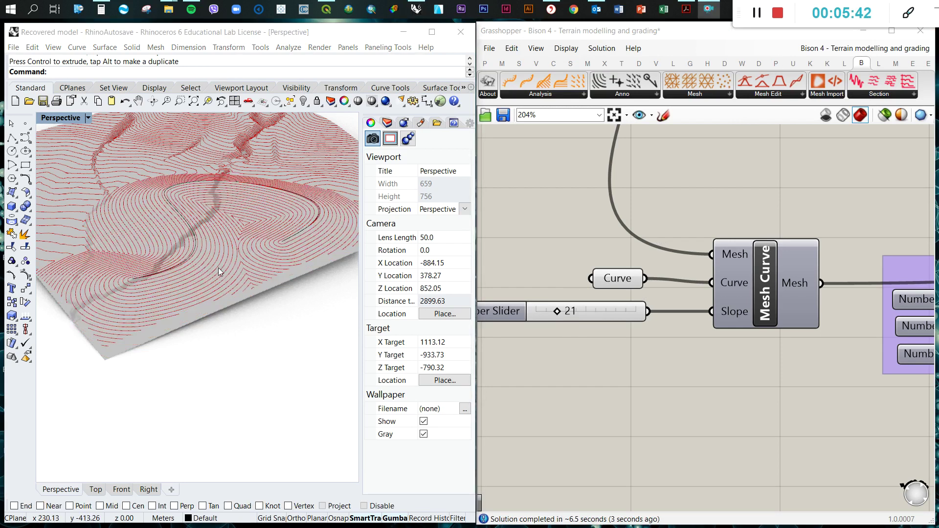
right_drag(218, 268, 302, 282)
scroll(217, 277, down, 4)
scroll(302, 282, up, 2)
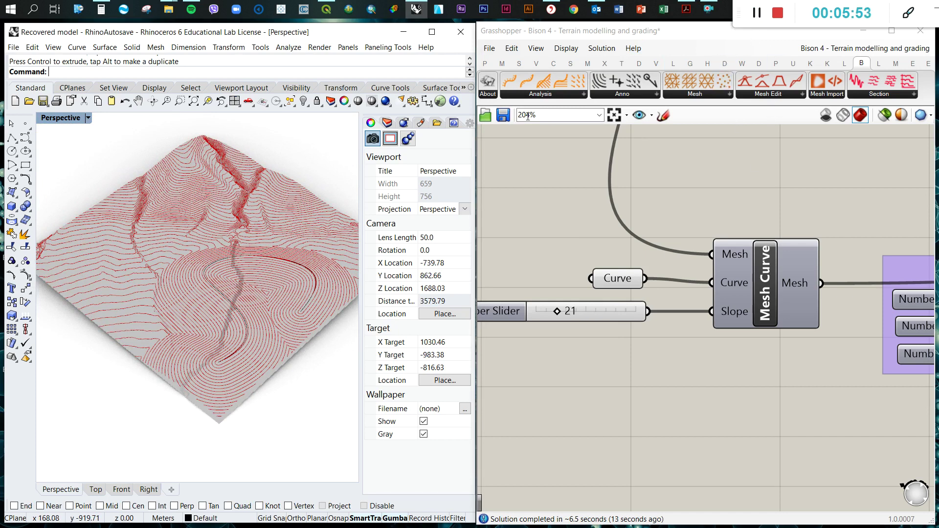
Step: Save the Grasshopper definition and replace the Mesh Curve slope slider with a new number slider set to 45
click(534, 202)
key(ctrl+s)
click(591, 313)
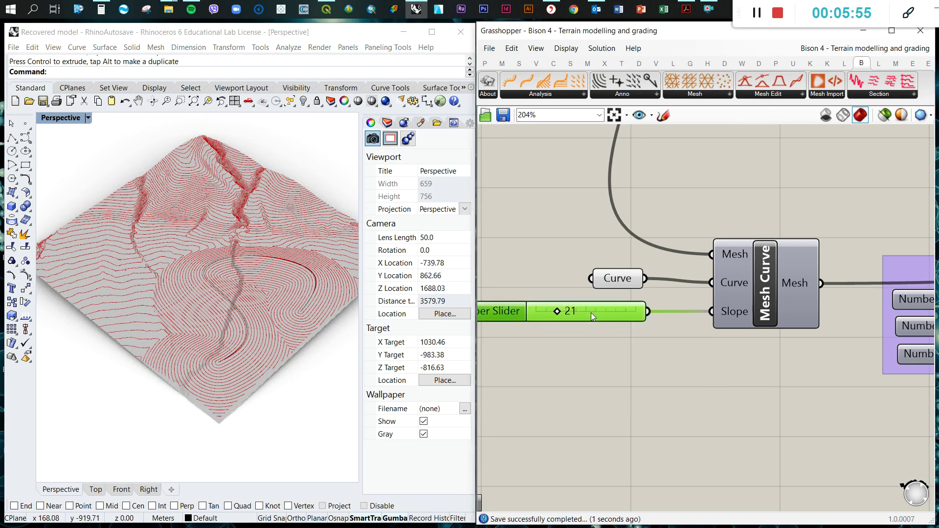
key(Delete)
double_click(573, 315)
text(45)
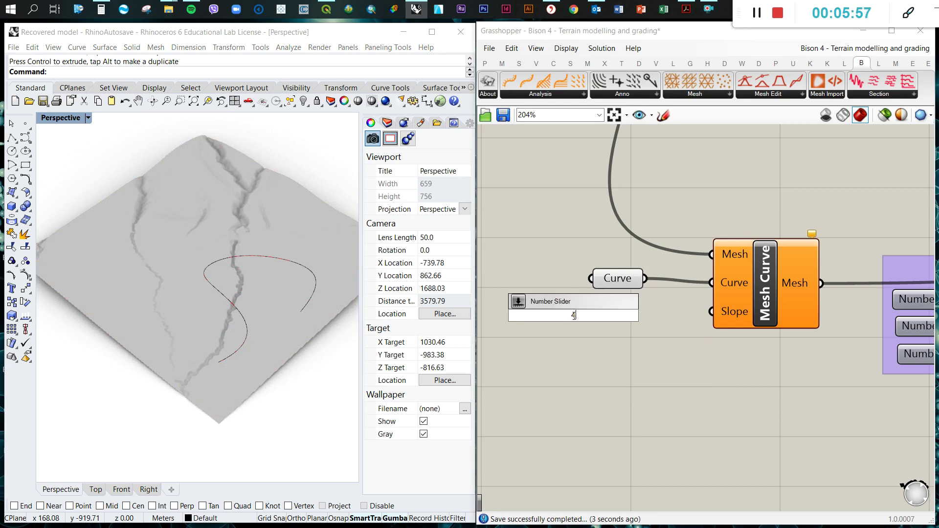
key(Return)
drag(711, 311, 675, 315)
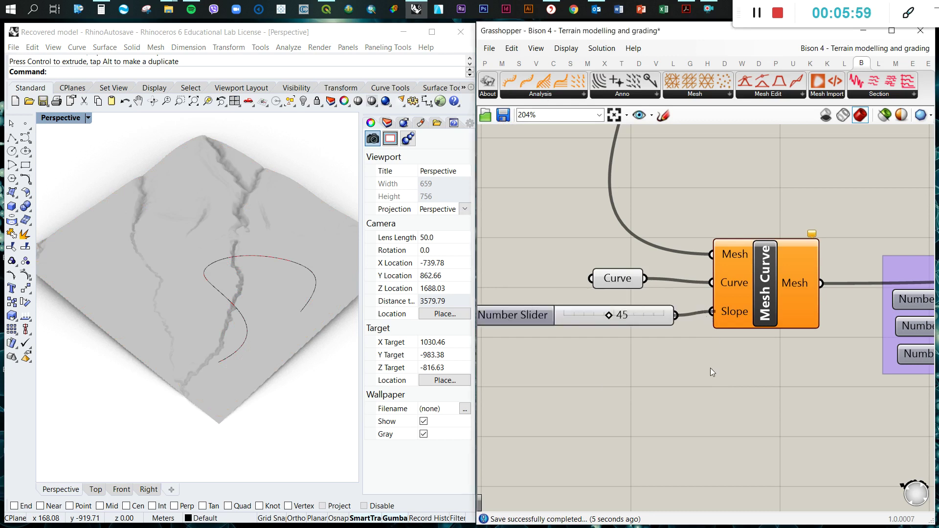
Step: Add Bison's Mesh Point component to the canvas below Mesh Curve
click(801, 95)
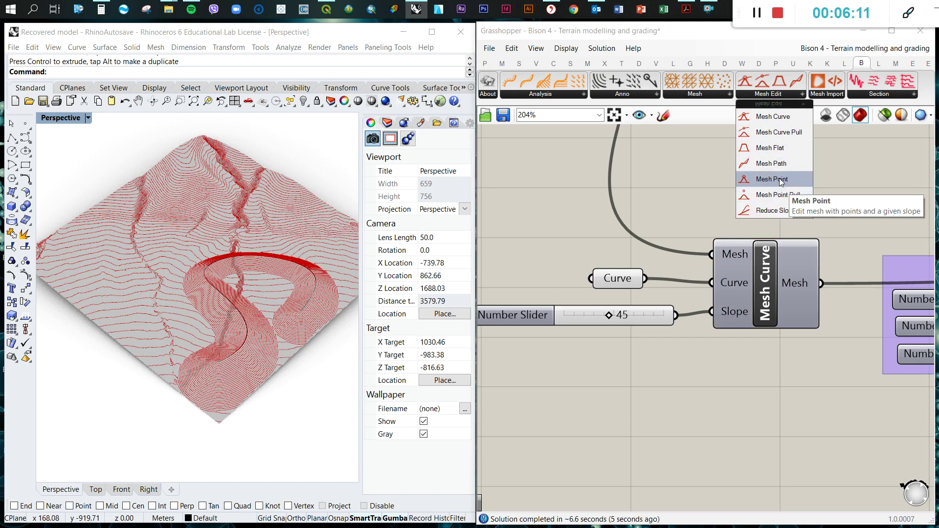
click(781, 182)
click(753, 401)
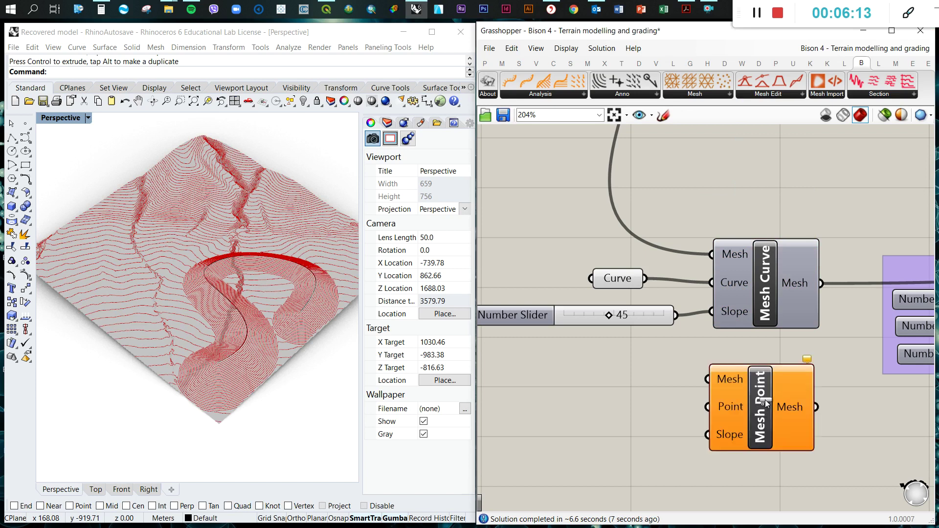
scroll(753, 401, down, 3)
drag(732, 342, 730, 369)
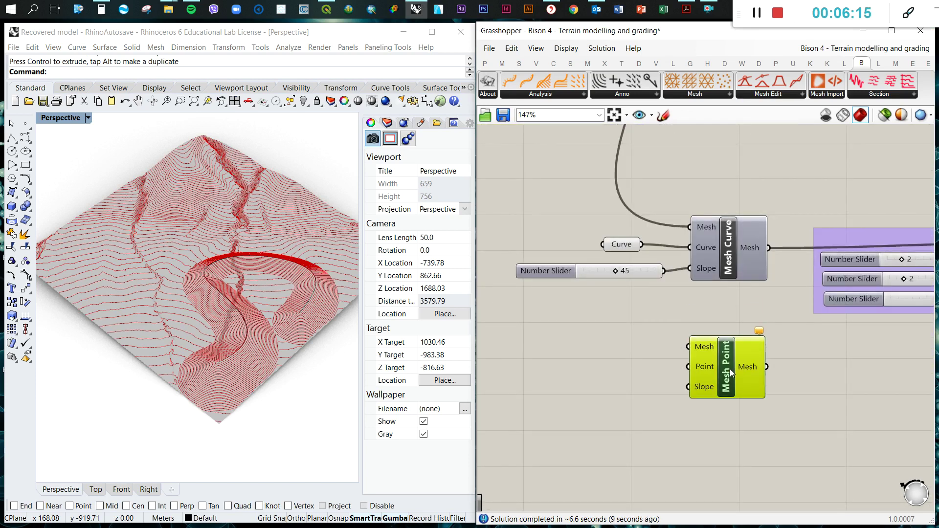
Step: Add Bison's Mesh Point Pull component directly below Mesh Point
click(802, 94)
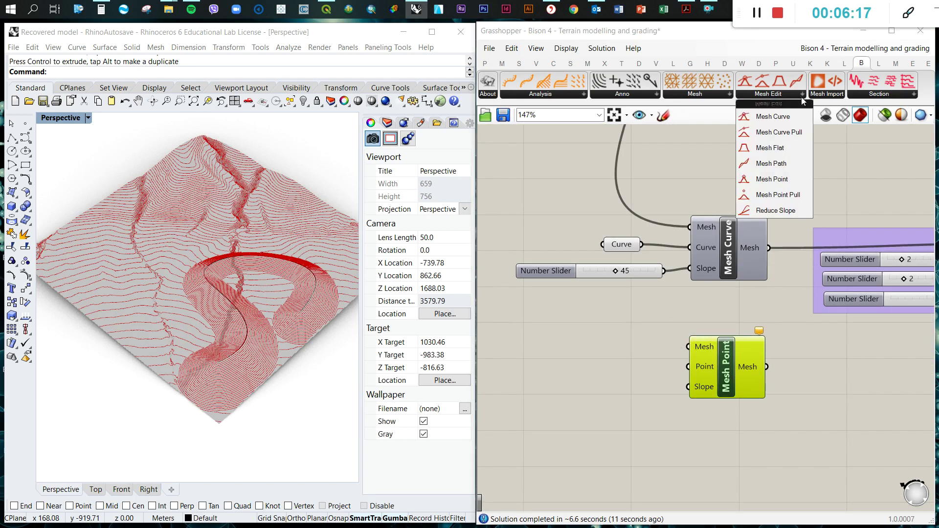
click(792, 196)
click(732, 453)
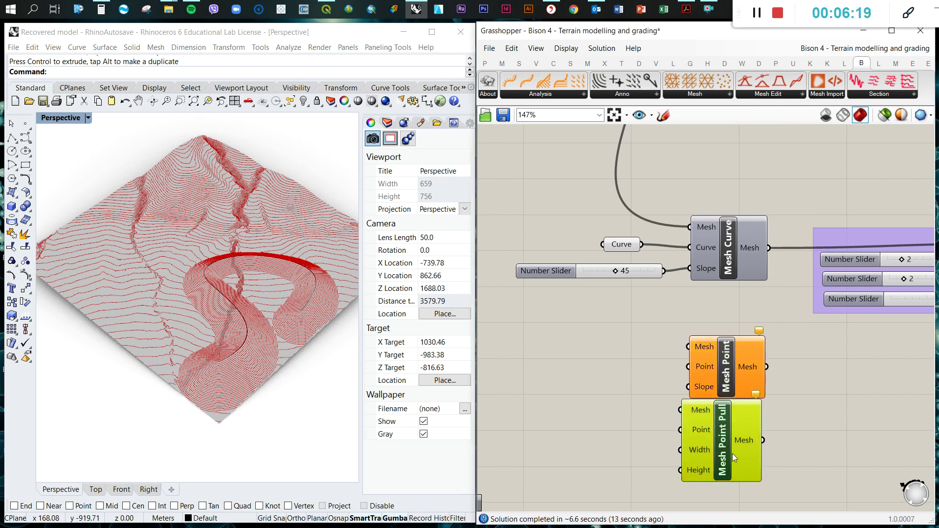
click(823, 401)
Step: Connect the Rotate component's Geometry output to the Mesh input of Mesh Point
scroll(785, 264, down, 4)
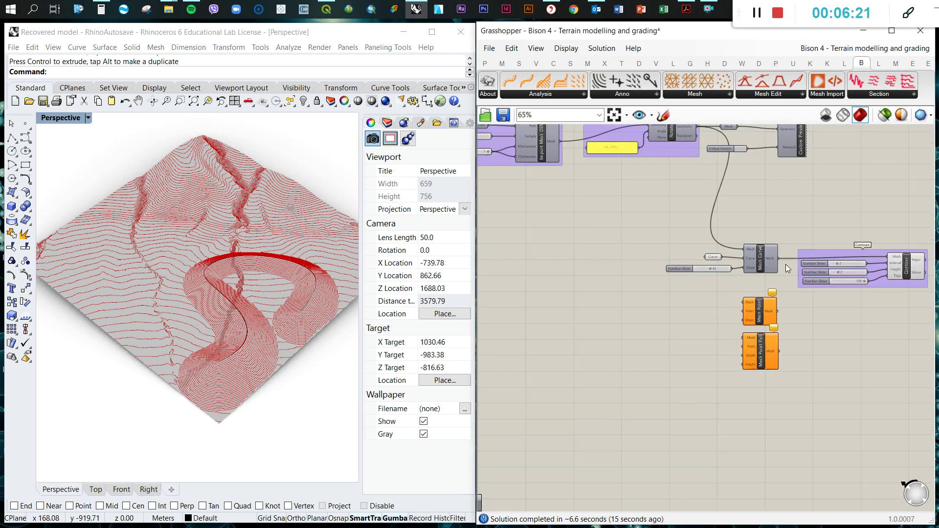
scroll(772, 260, up, 2)
scroll(770, 257, down, 3)
scroll(740, 167, up, 2)
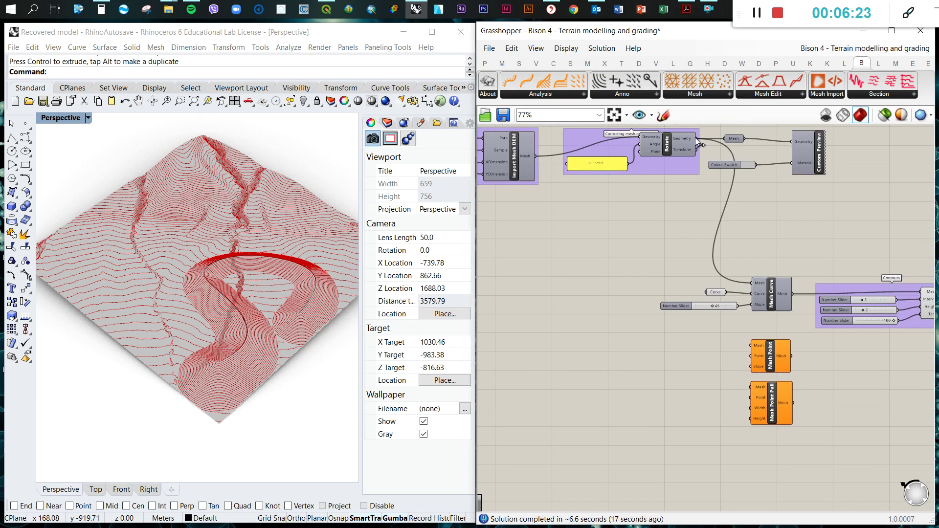
drag(697, 138, 752, 346)
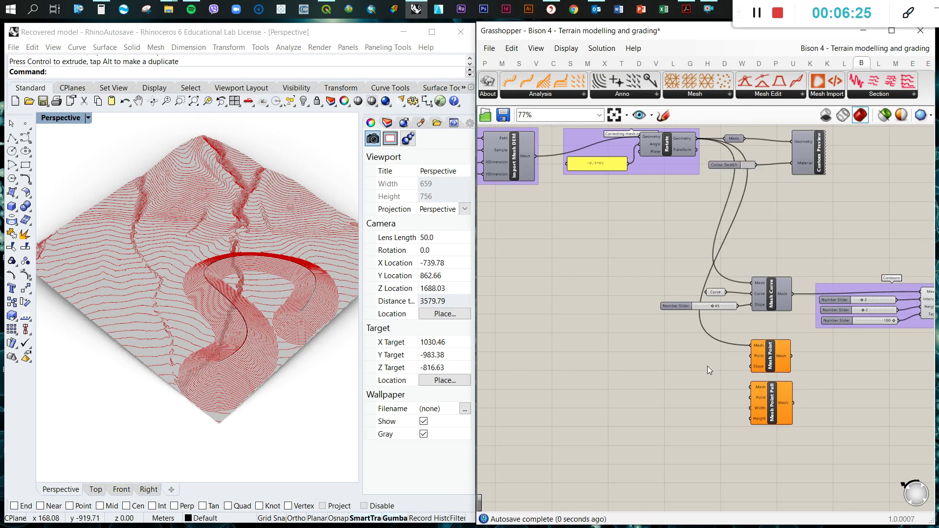
scroll(707, 366, up, 3)
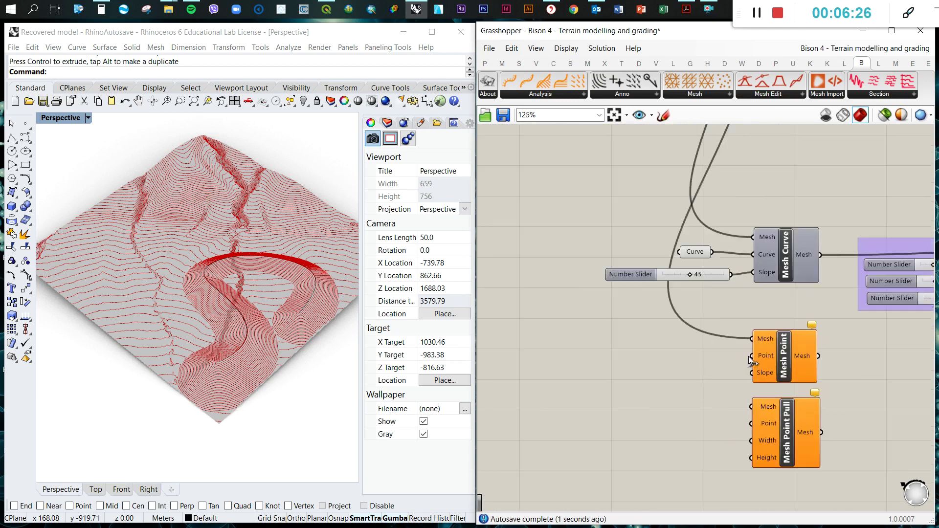
Step: Locate the existing Rhino point object at the terrain in the Perspective view
click(24, 124)
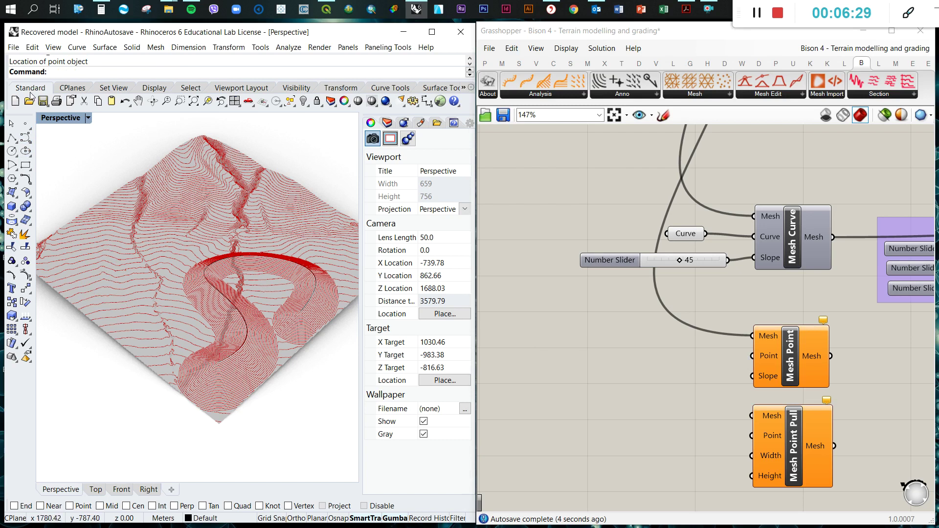
click(12, 123)
click(745, 370)
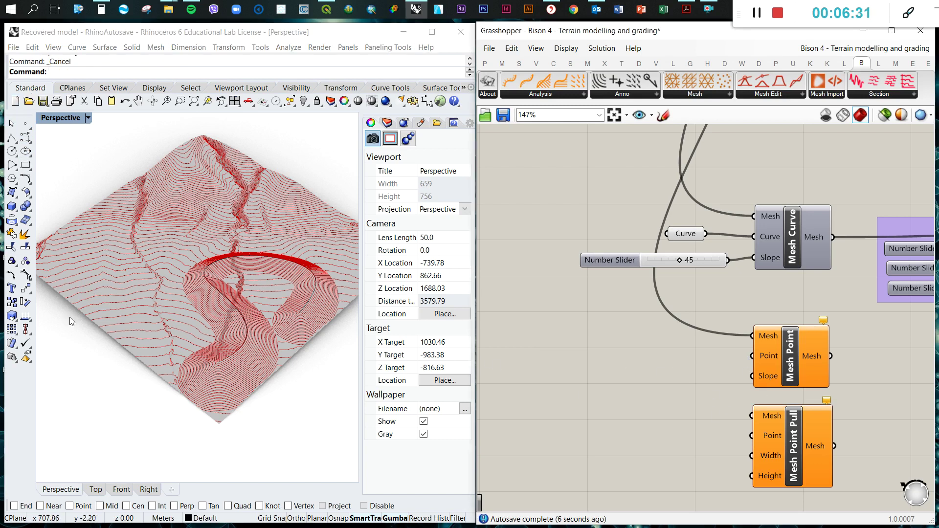
right_drag(69, 317, 178, 227)
scroll(165, 258, up, 4)
right_drag(164, 255, 142, 337)
scroll(141, 380, down, 4)
scroll(143, 384, down, 3)
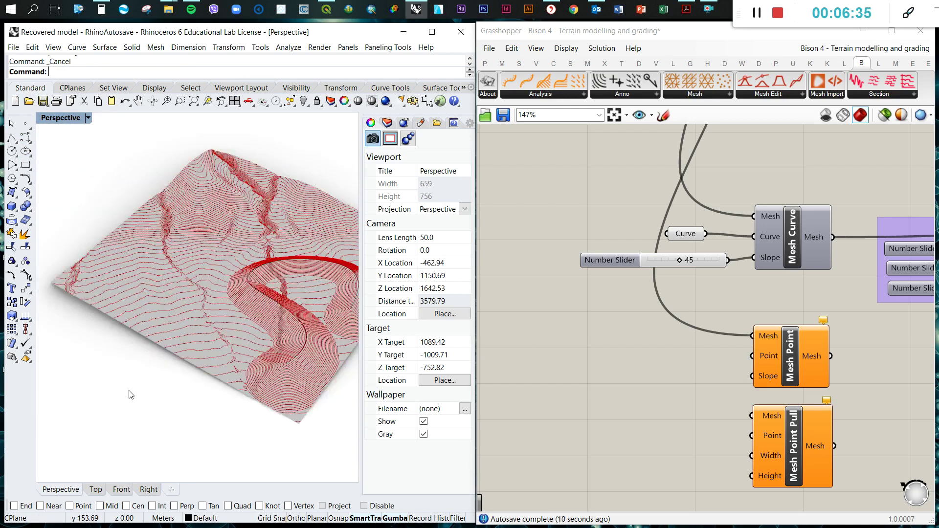
drag(130, 382, 198, 262)
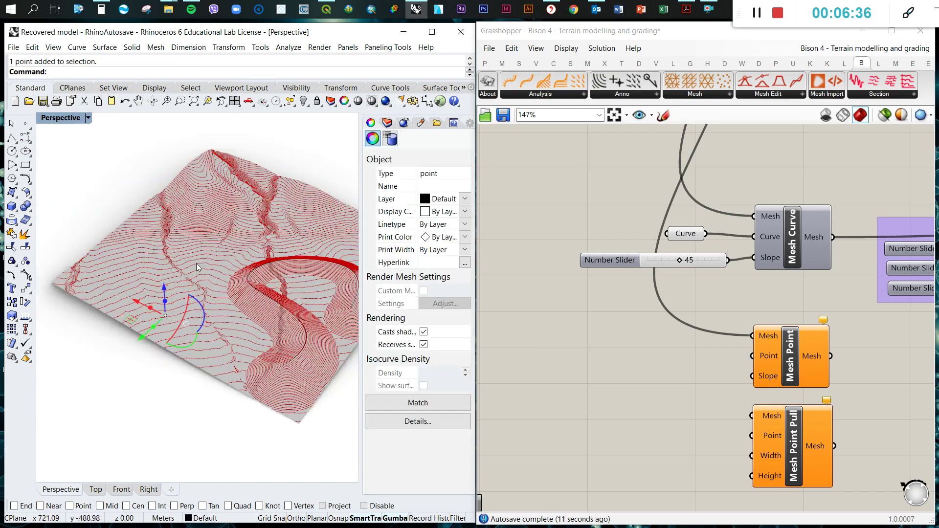
click(167, 380)
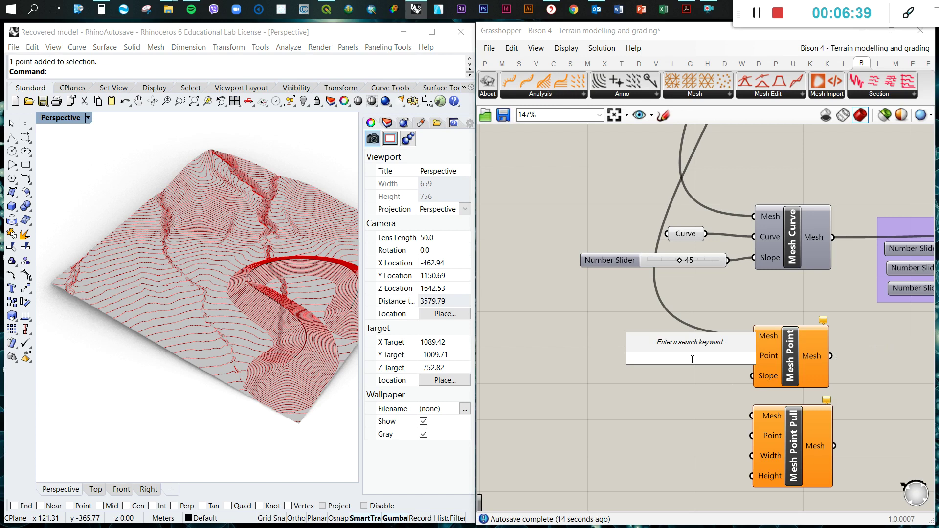
Step: Wire a Point parameter into Mesh Point's Point input and a new number slider set to 40 into its Slope input
text(point)
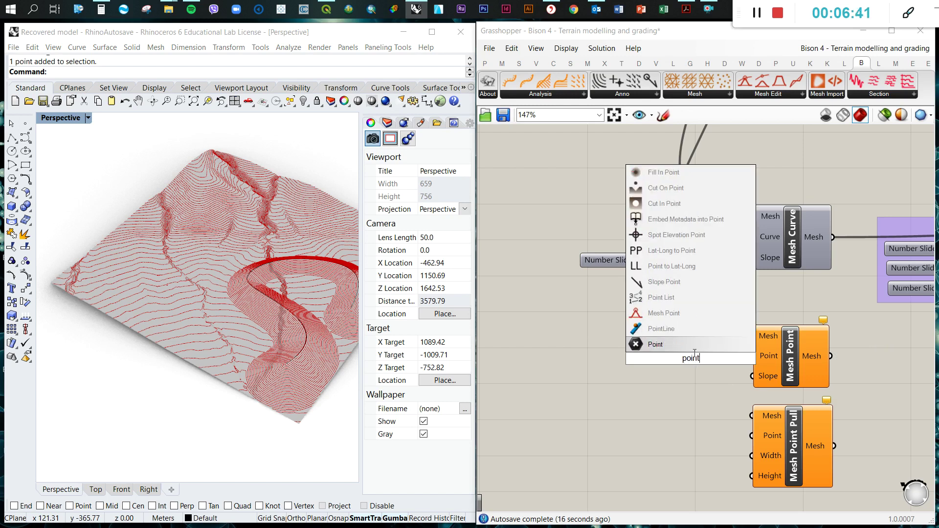
click(684, 346)
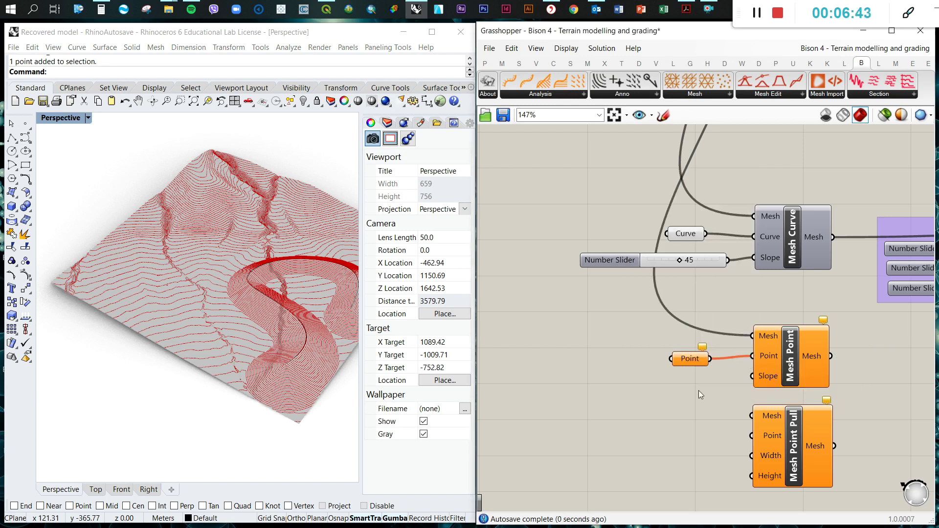
double_click(683, 387)
text(40)
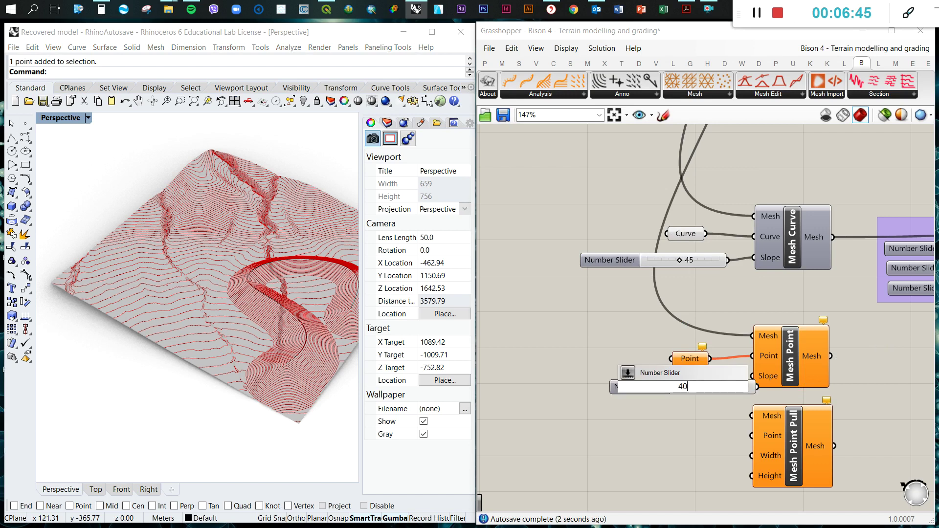
key(Return)
click(688, 377)
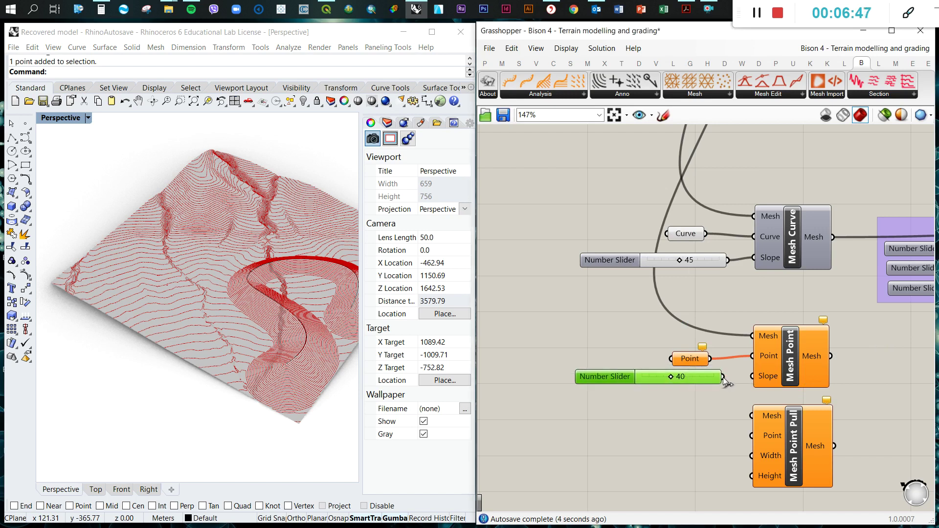
drag(722, 376, 754, 375)
Step: Reference the single Rhino point on the terrain in the Point parameter that feeds Mesh Point
click(703, 359)
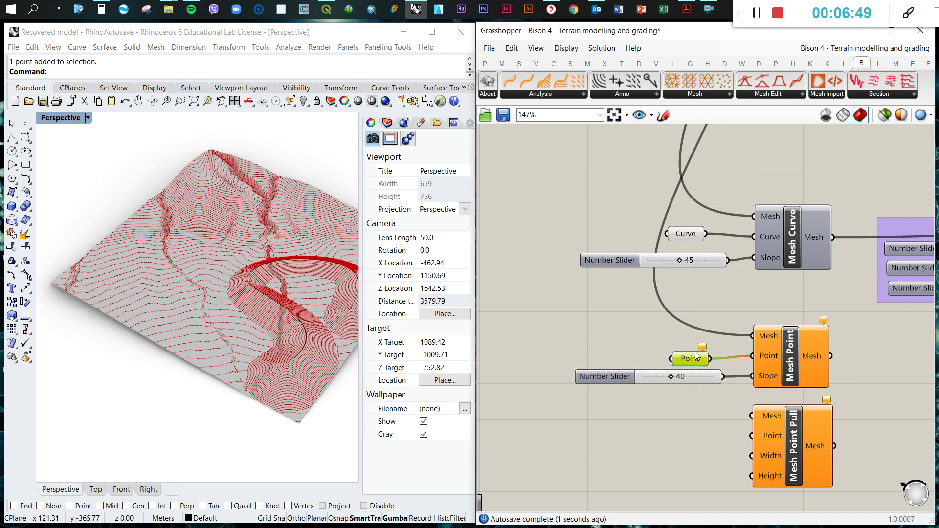
right_click(692, 355)
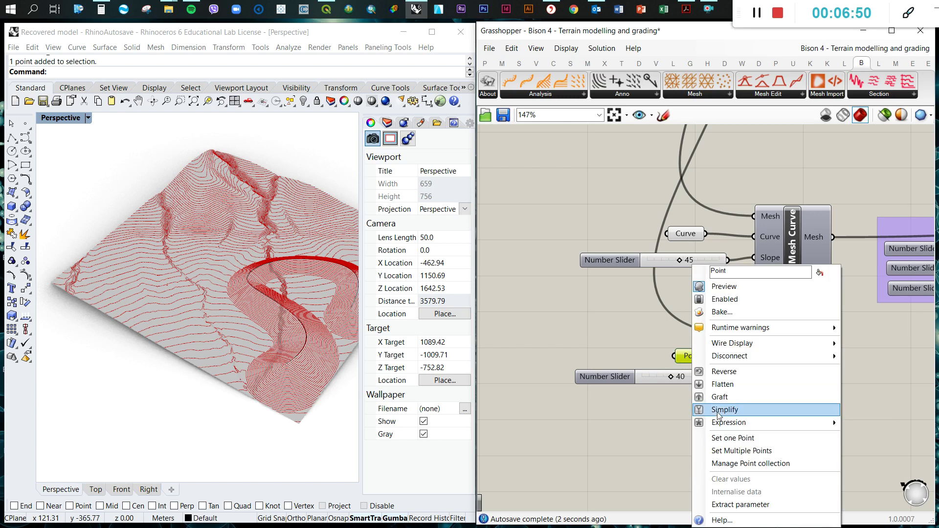
click(733, 438)
click(147, 293)
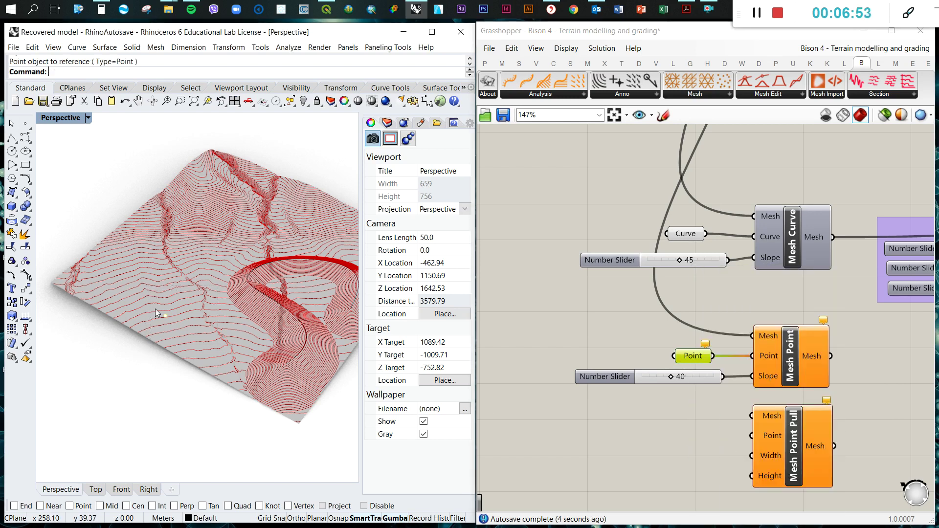
click(600, 410)
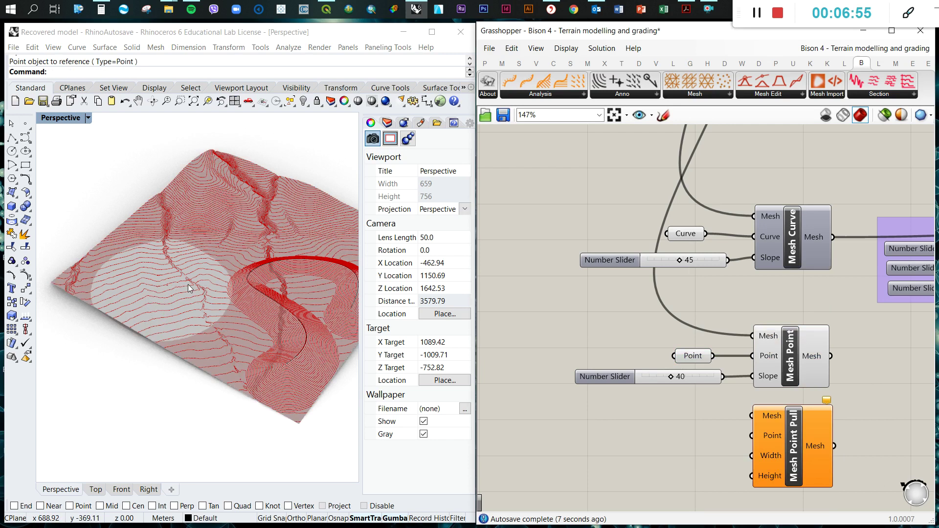
Step: Connect Mesh Point's Mesh output to the Contour component's Mesh input, keeping the existing Mesh Curve wire
scroll(553, 347, down, 2)
scroll(878, 337, down, 1)
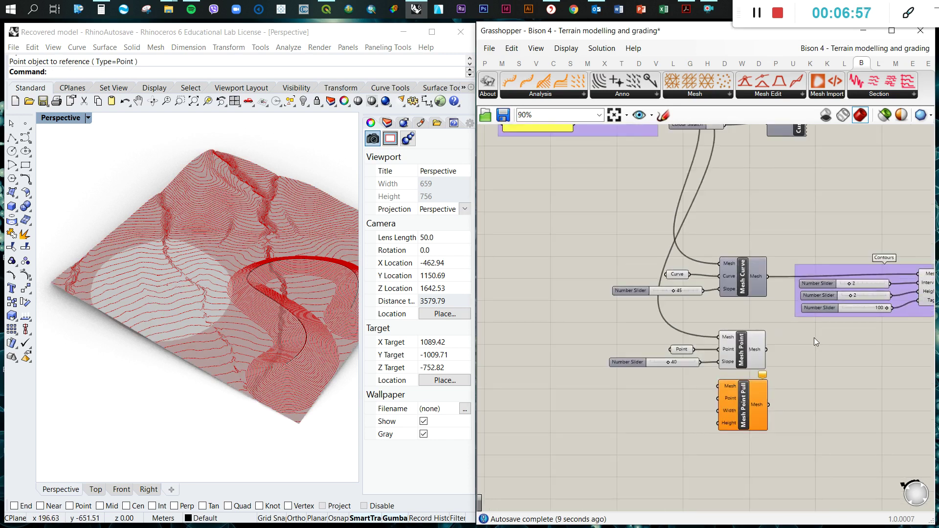
scroll(816, 339, up, 3)
scroll(683, 347, down, 2)
scroll(807, 344, up, 2)
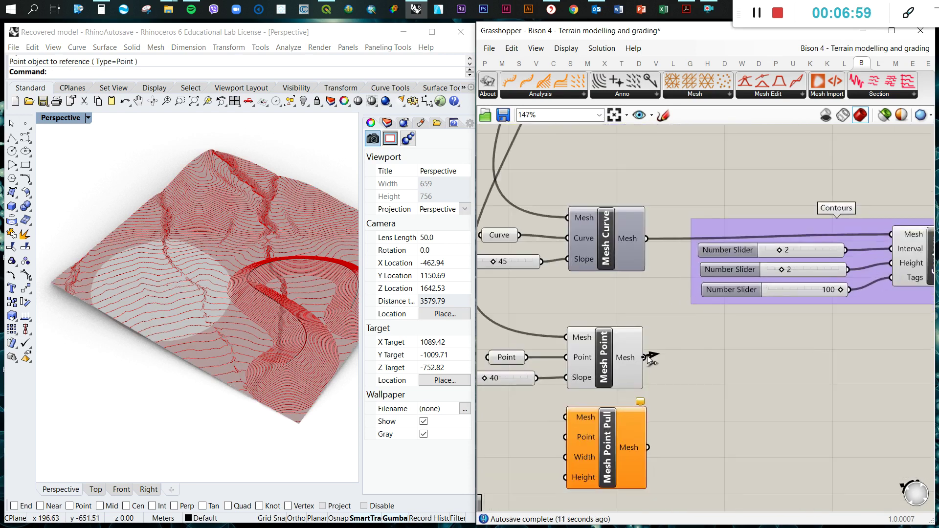
drag(651, 359, 891, 237)
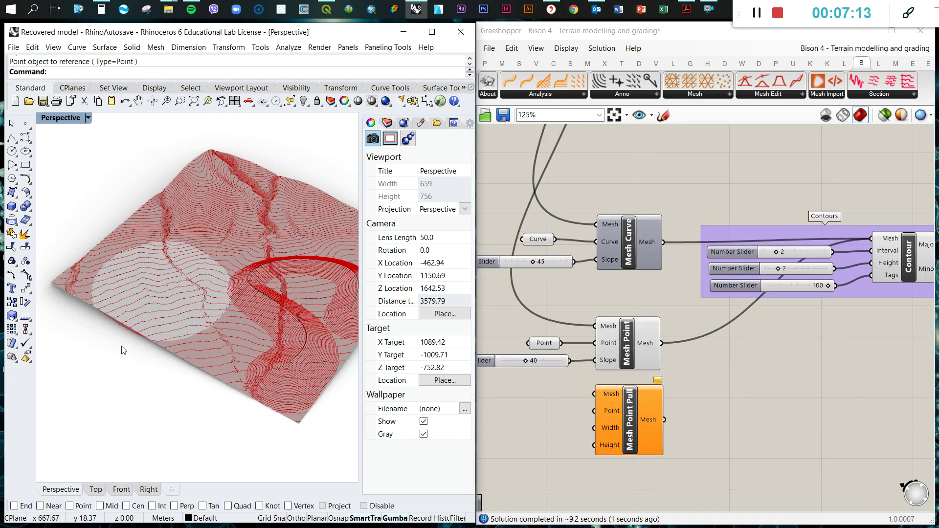
Step: Move the referenced point vertically closer to the terrain surface to shrink the graded circle around it
right_drag(124, 350, 220, 258)
scroll(167, 321, down, 4)
scroll(239, 202, up, 4)
right_click(235, 237)
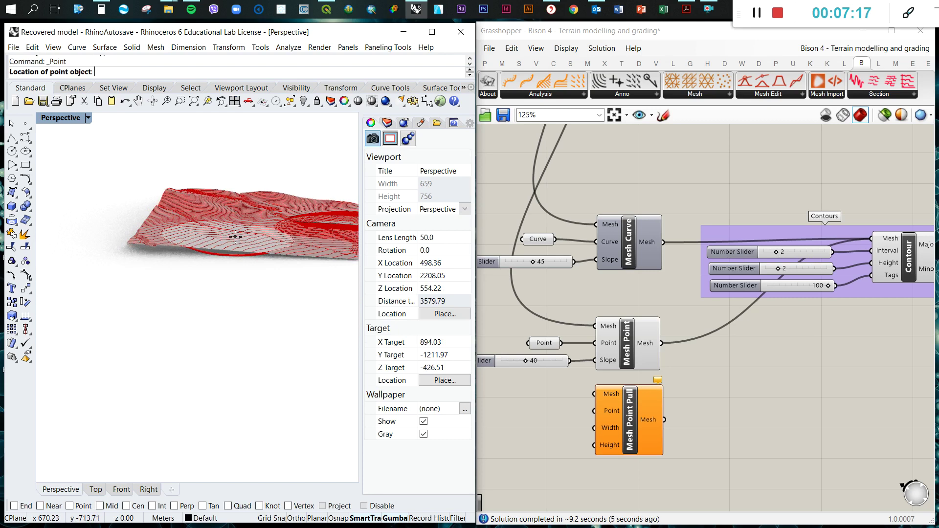
scroll(235, 236, up, 4)
click(12, 123)
scroll(271, 254, up, 4)
right_drag(270, 253, 199, 316)
scroll(267, 249, down, 5)
drag(141, 370, 191, 283)
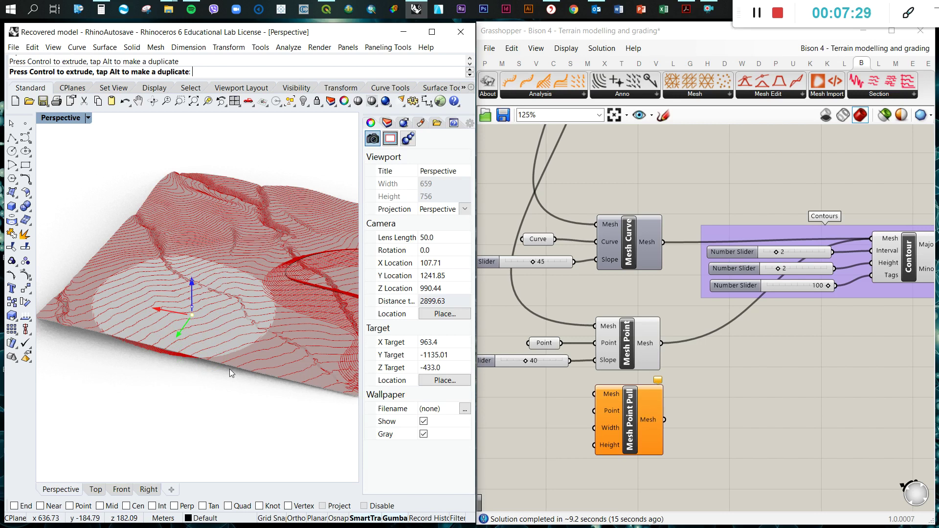
click(748, 377)
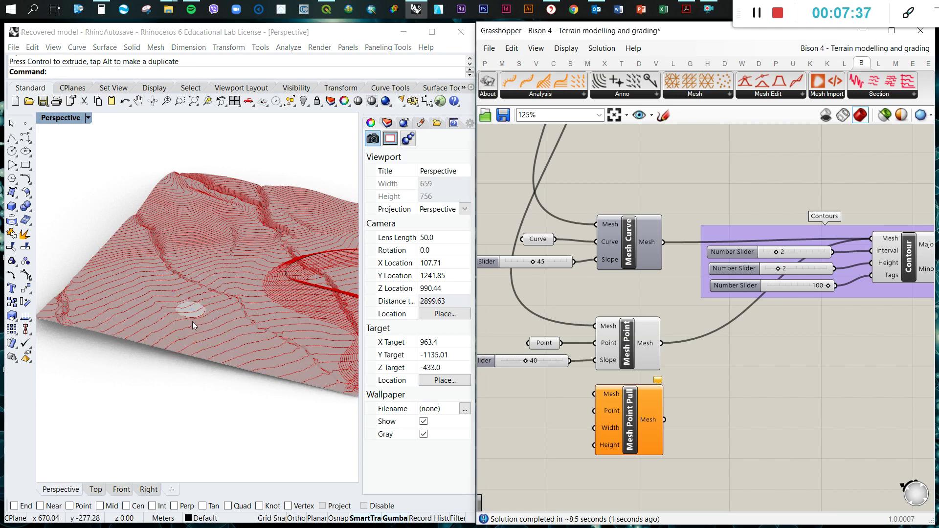
Step: Select the point object inside the small graded circle on the terrain in the Perspective view
scroll(196, 303, up, 6)
scroll(198, 305, up, 2)
scroll(198, 306, down, 4)
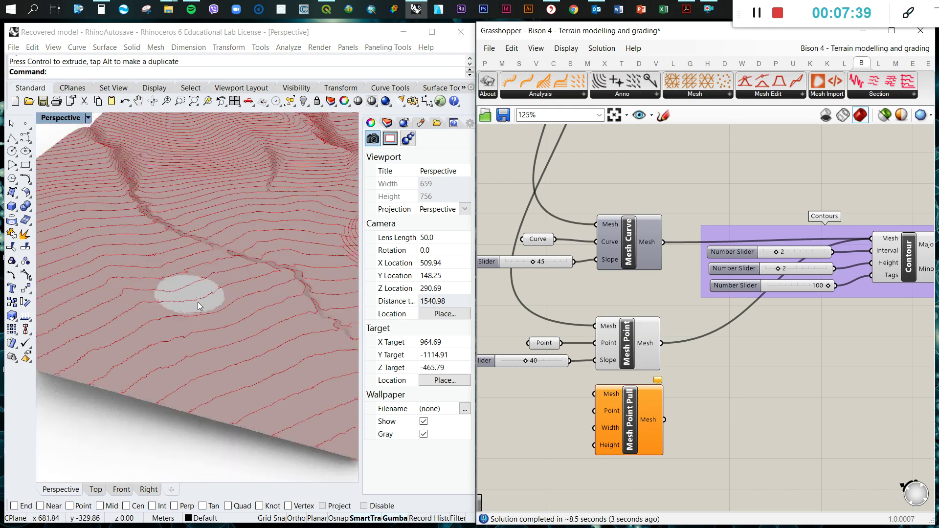
mouse_move(199, 306)
right_down()
mouse_move(208, 283)
mouse_move(195, 299)
right_up()
drag(148, 389, 235, 201)
scroll(173, 267, up, 5)
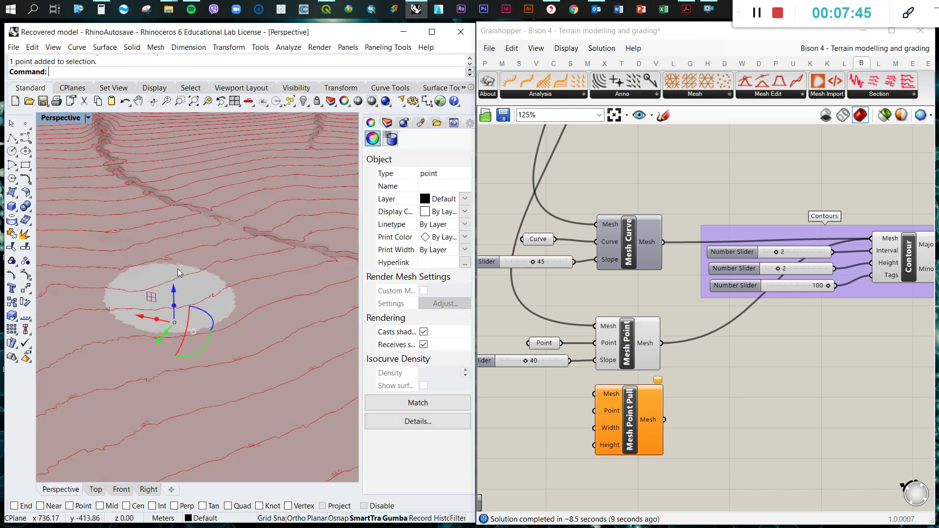
scroll(178, 271, down, 5)
mouse_move(189, 271)
right_down()
mouse_move(199, 250)
mouse_move(199, 258)
right_up()
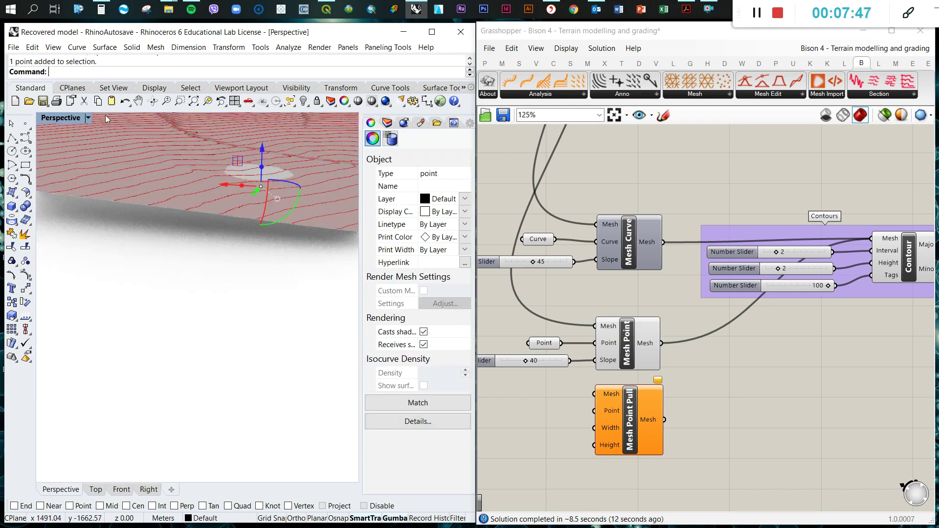
Step: Set the Perspective viewport to Wireframe display and examine the contours around the selected point
click(88, 118)
click(83, 131)
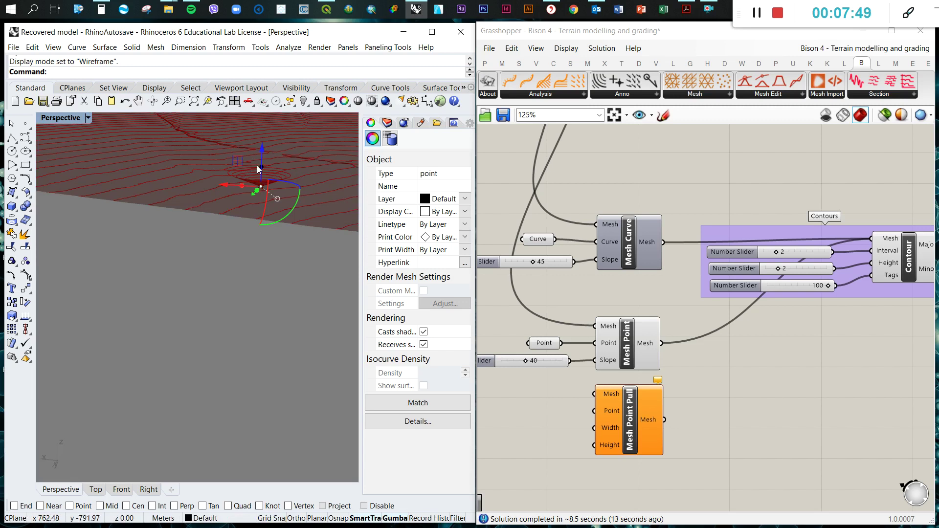
right_drag(257, 165, 298, 184)
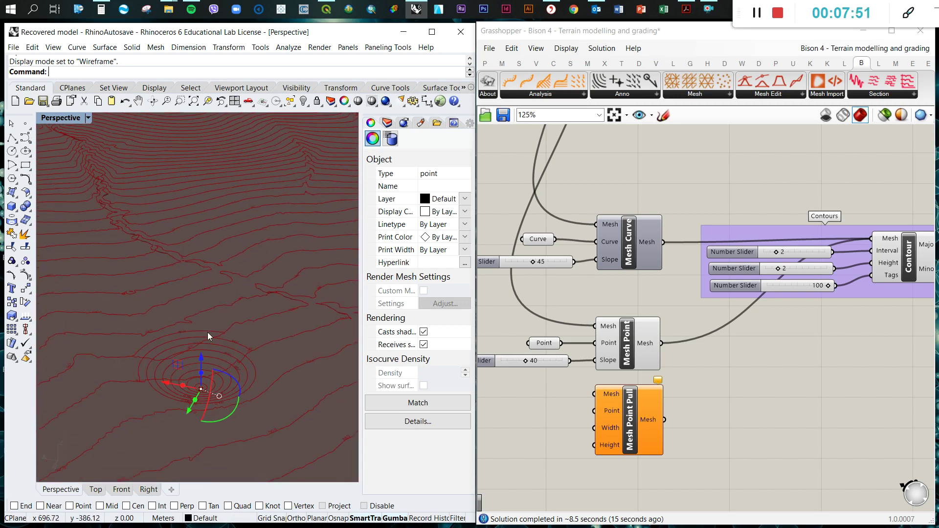
scroll(216, 382, up, 3)
scroll(222, 357, down, 8)
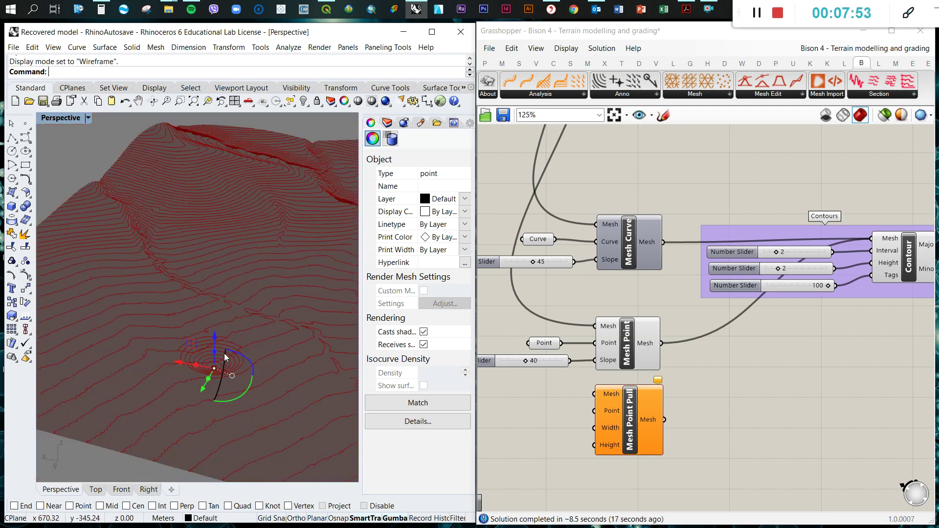
Step: Raise the point vertically to just above the terrain so that it grades a small mound
drag(214, 336, 215, 317)
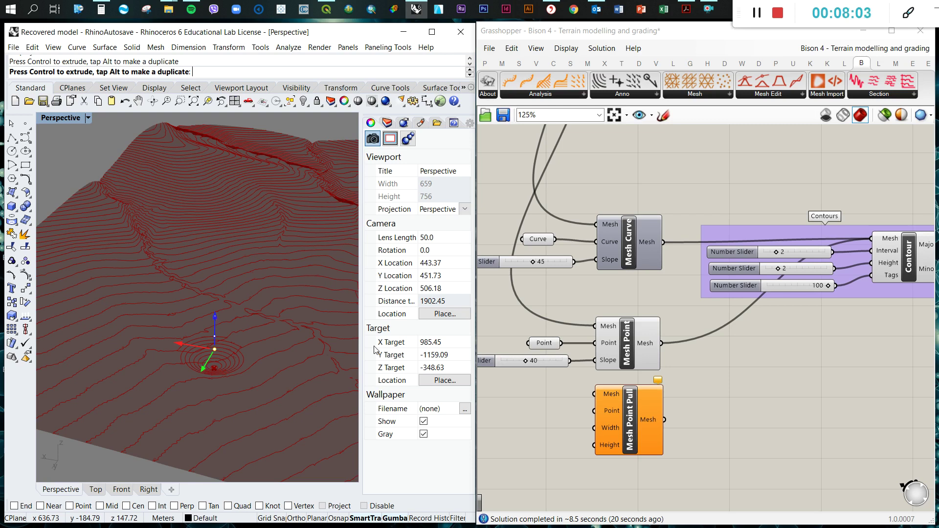
click(217, 368)
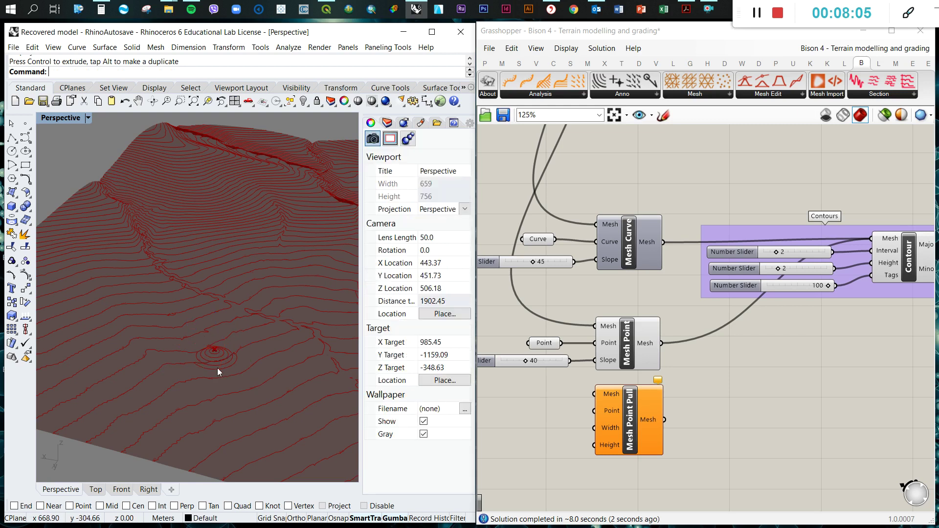
scroll(218, 361, up, 6)
scroll(219, 356, down, 6)
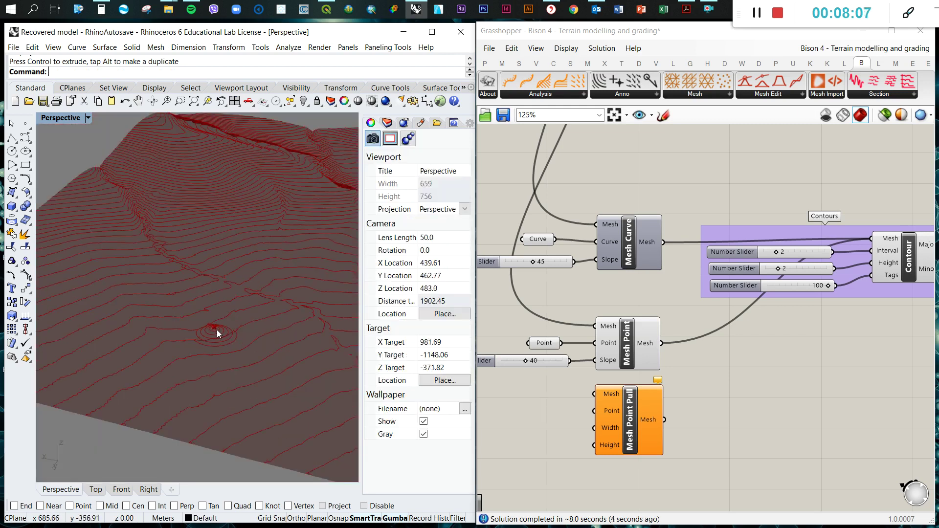
Step: Raise the same point slightly further to enlarge the graded mound beneath it
click(216, 330)
drag(215, 295, 214, 286)
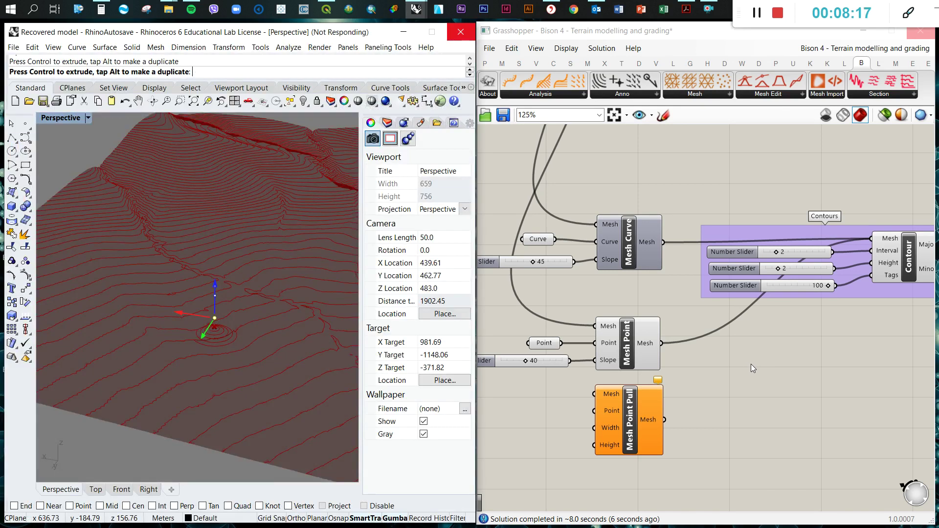
click(754, 364)
click(166, 456)
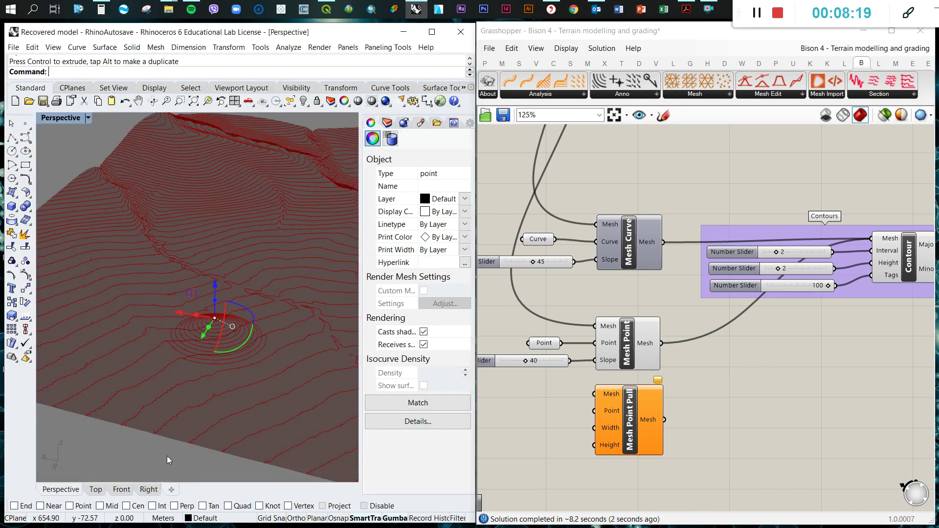
right_drag(215, 325, 169, 339)
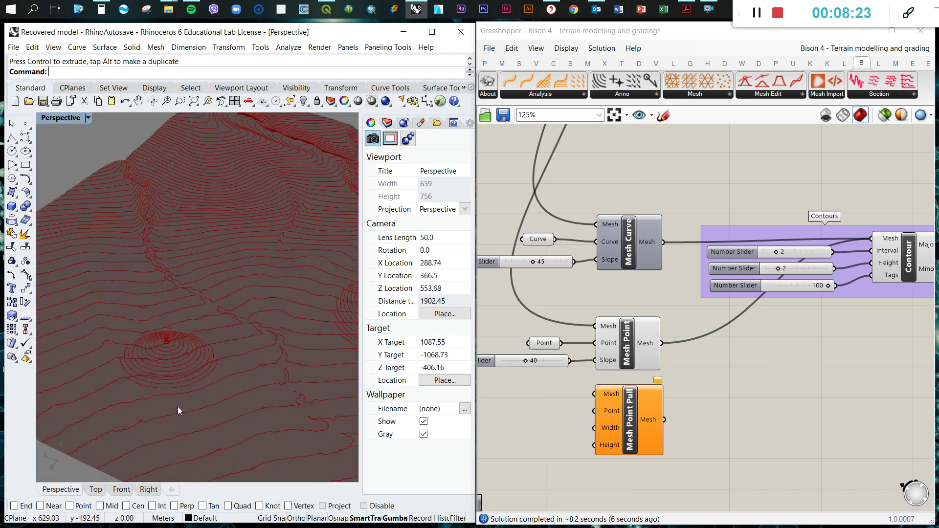
Step: Duplicate the point in the Top view and move the copy about 133 m diagonally up and right of the original
click(97, 490)
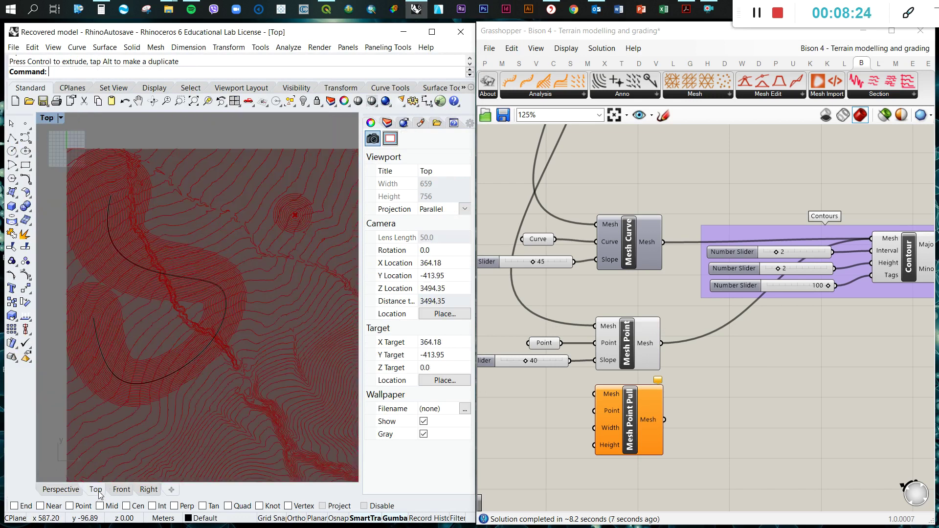
click(294, 215)
key(ctrl+c)
key(ctrl+v)
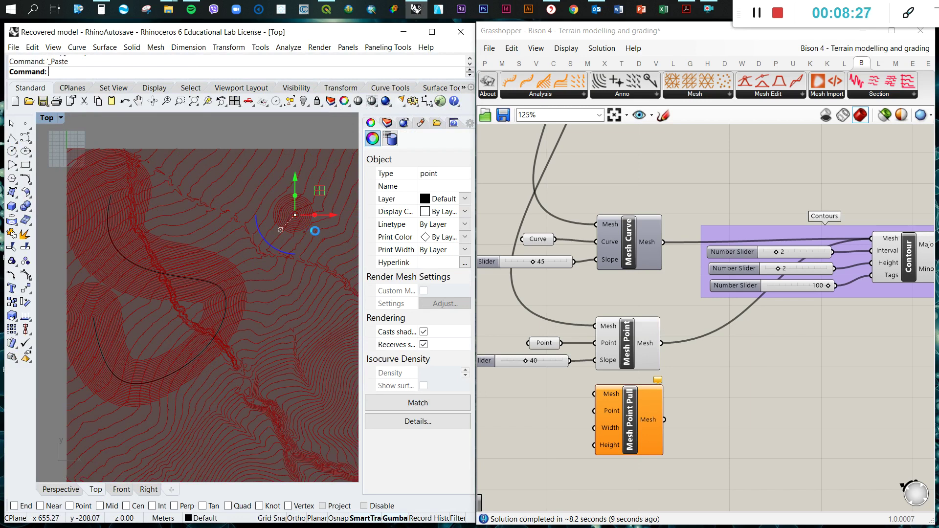
drag(295, 214, 334, 187)
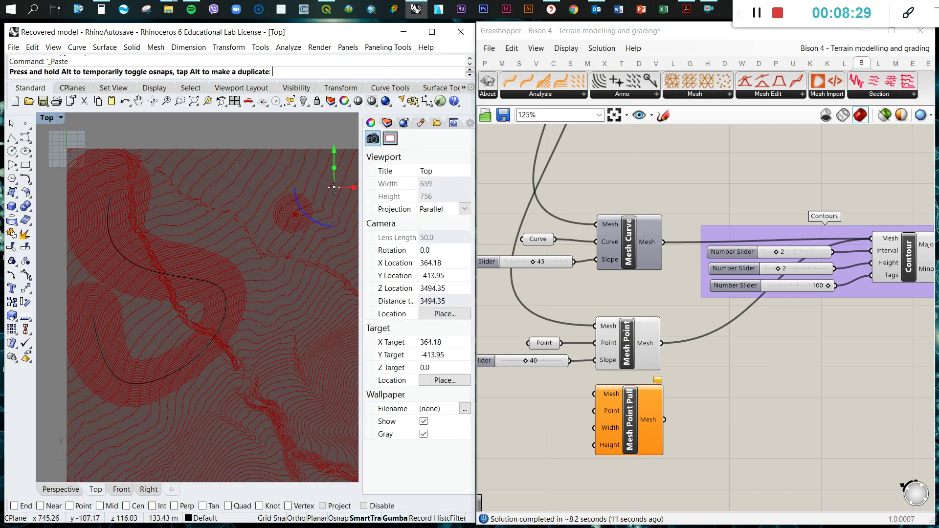
key(Escape)
Step: Reference both the original and the duplicated point as multiple points in the Point parameter of Mesh Point
click(61, 489)
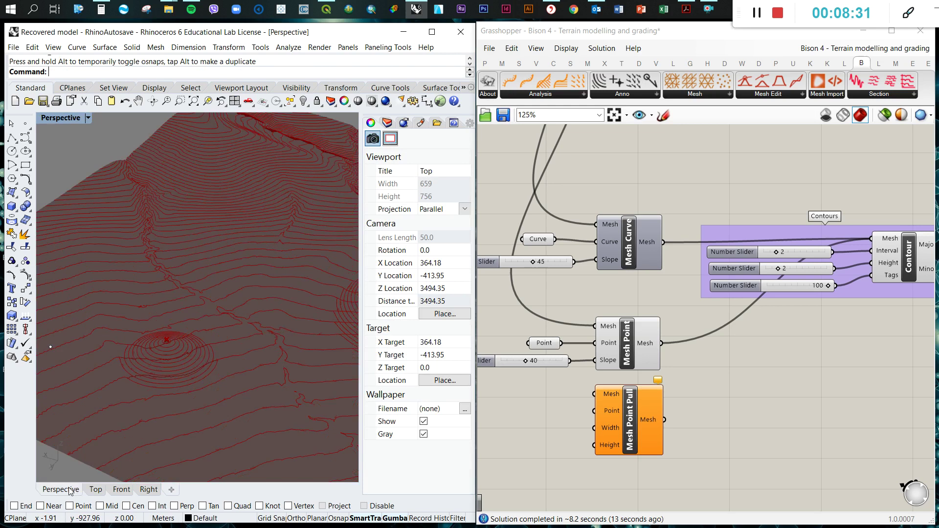
scroll(266, 367, down, 8)
scroll(194, 354, up, 8)
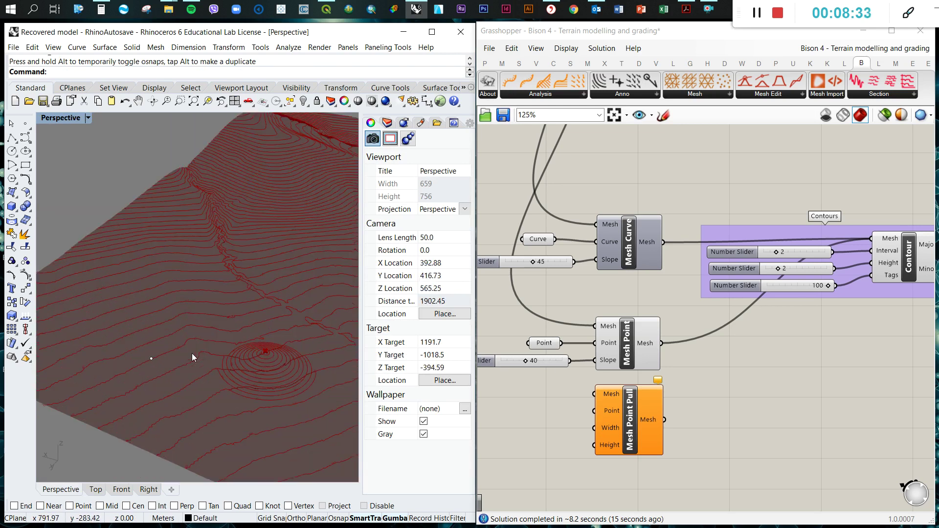
click(542, 343)
right_click(545, 343)
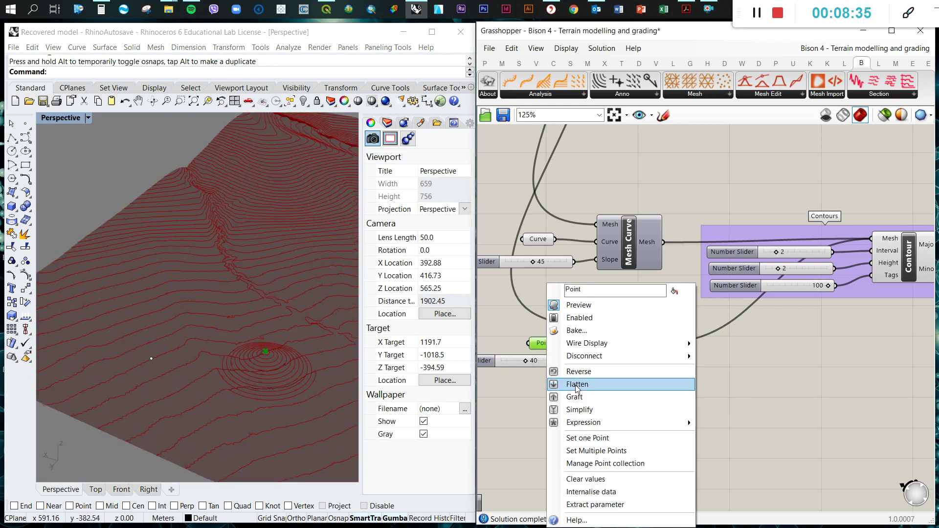
click(594, 450)
drag(313, 391, 136, 313)
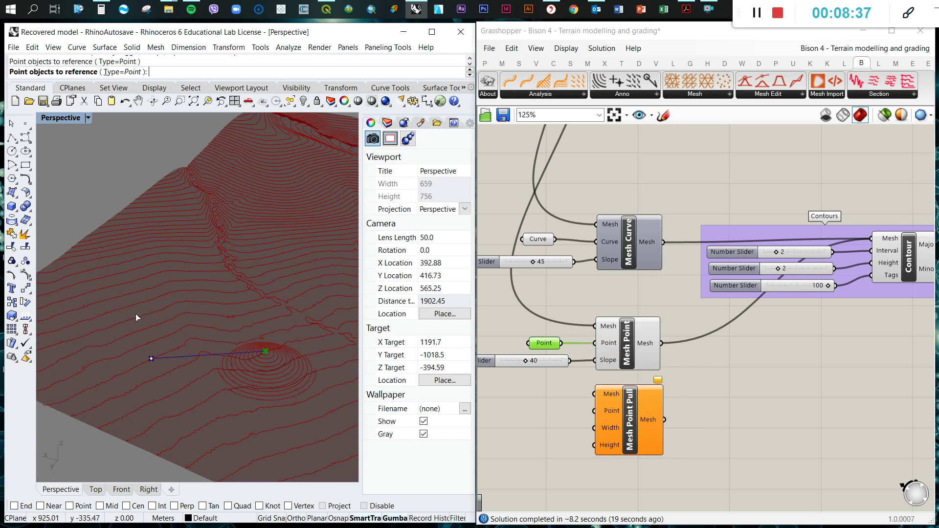
key(Return)
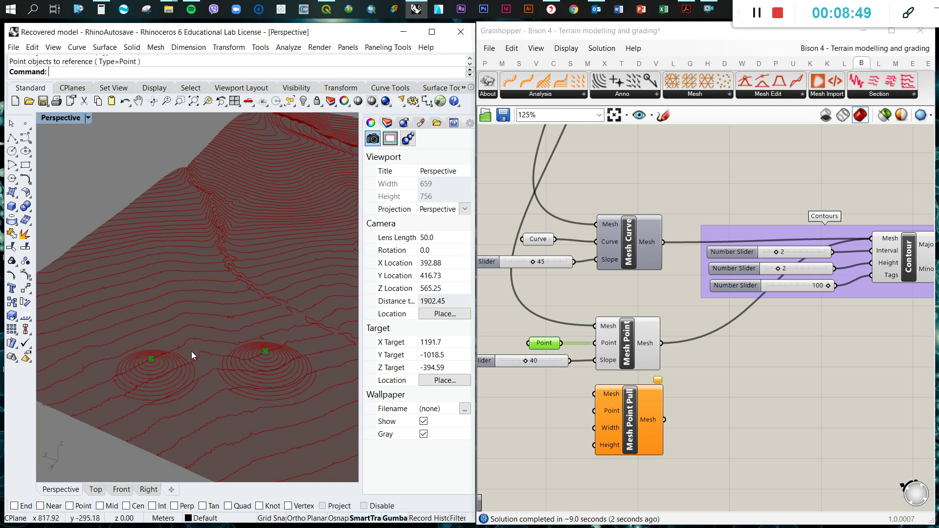
Step: Set the Perspective viewport to Arctic display and examine the two graded mounds from several angles
right_drag(224, 380, 191, 257)
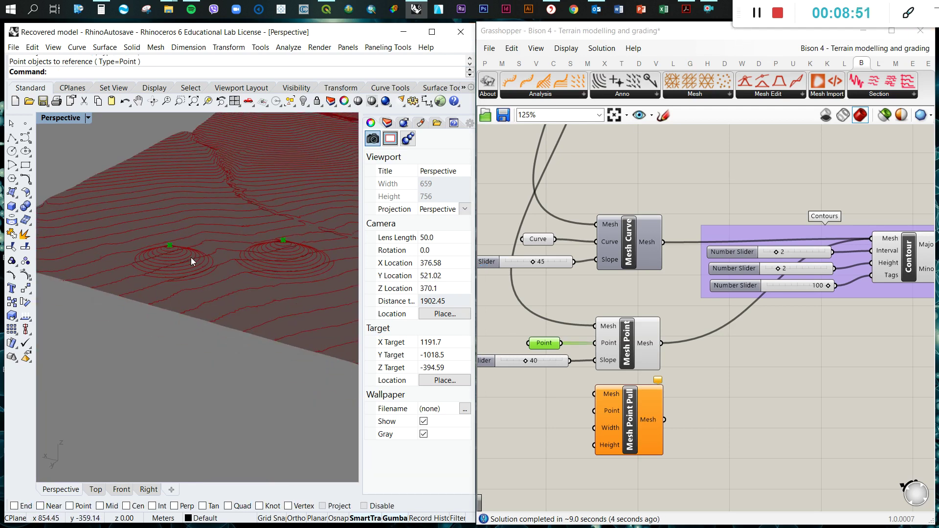
click(818, 344)
scroll(818, 344, down, 2)
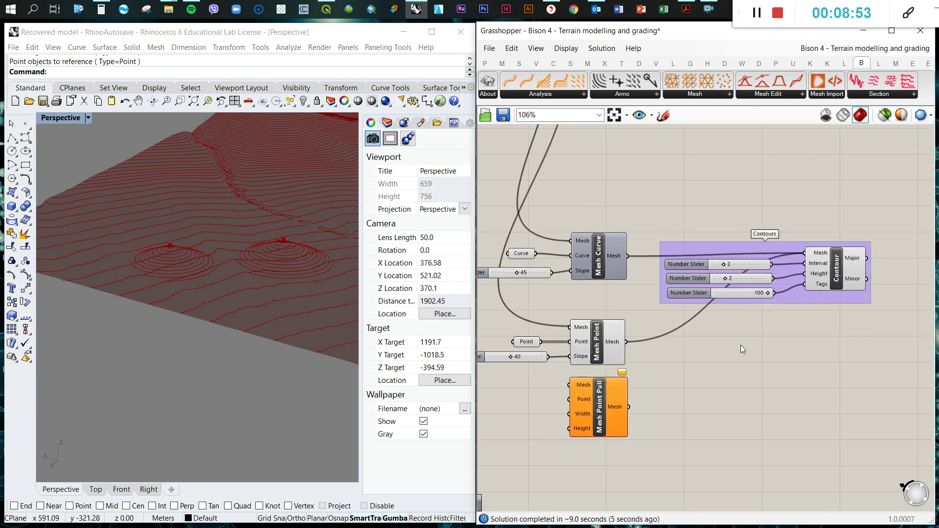
click(88, 118)
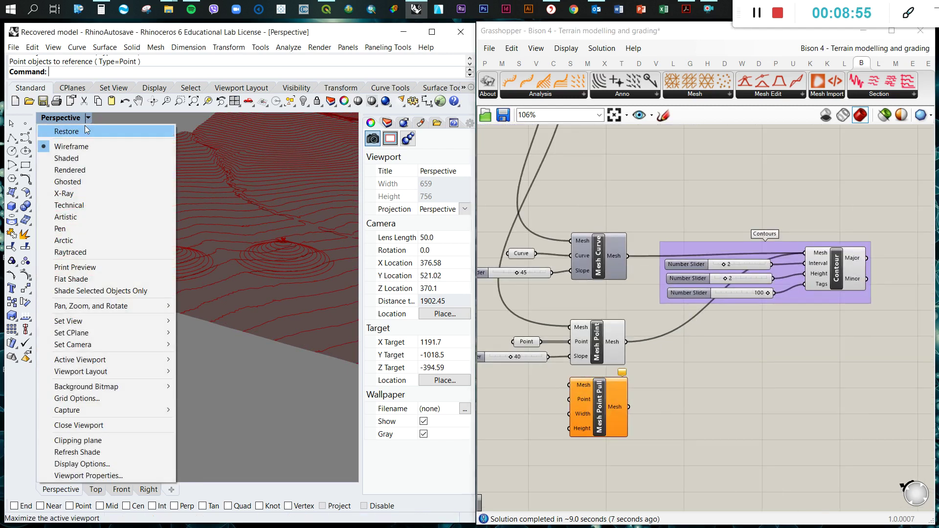
click(74, 242)
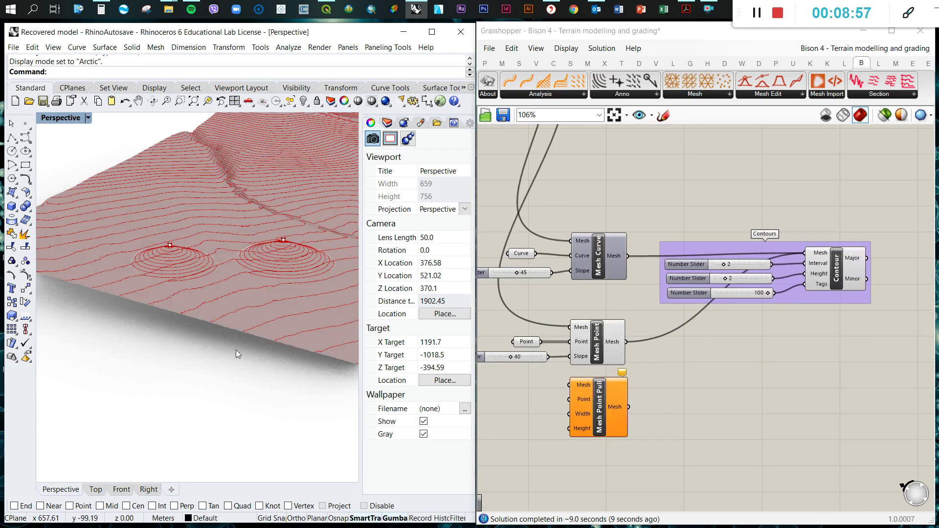
scroll(134, 354, down, 4)
right_drag(239, 321, 228, 330)
click(690, 351)
right_drag(116, 321, 195, 432)
right_drag(127, 432, 166, 309)
scroll(153, 307, up, 3)
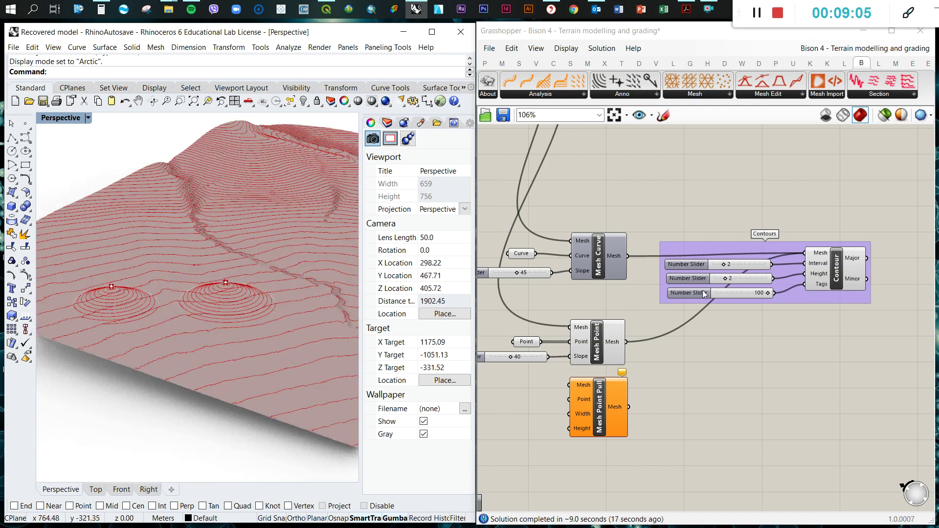
Step: Copy the Mesh, Colour Swatch and Custom Preview components beside Mesh Point and feed them Mesh Point's mesh output
scroll(656, 254, down, 3)
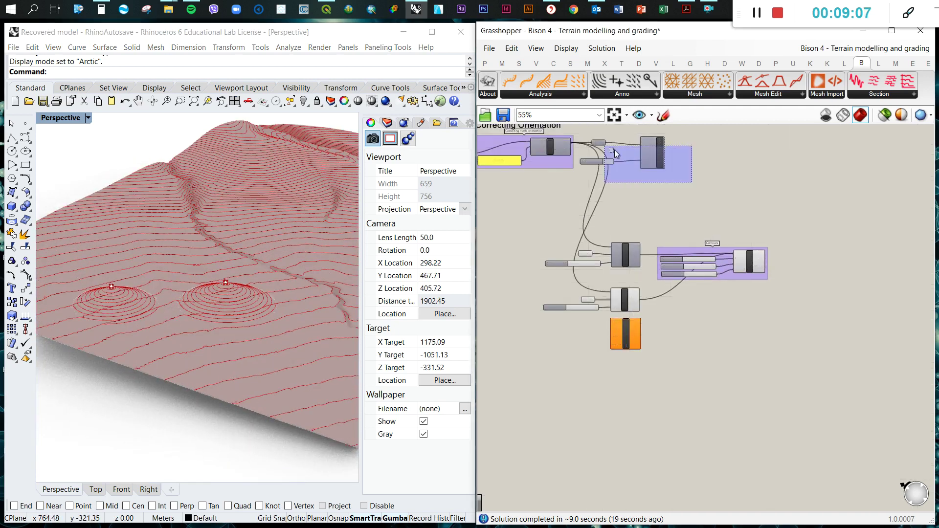
click(650, 153)
drag(651, 153, 752, 336)
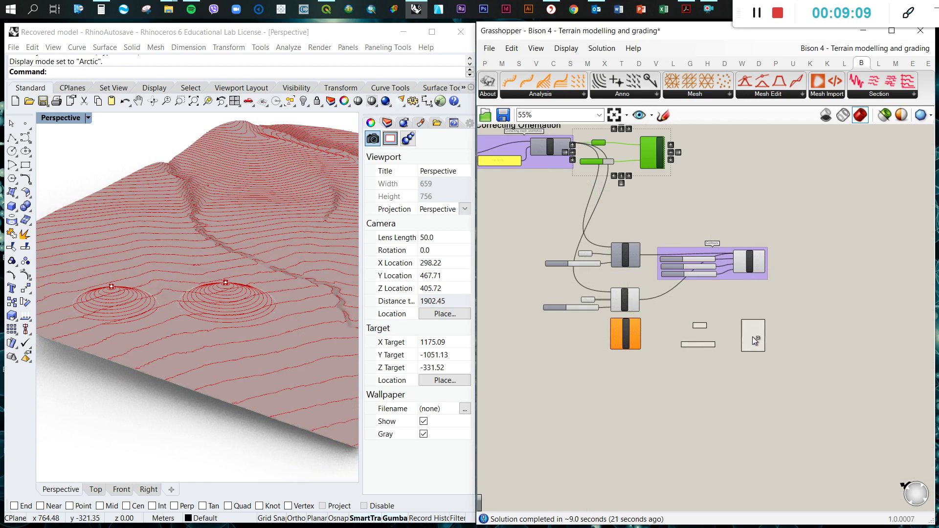
scroll(740, 336, up, 4)
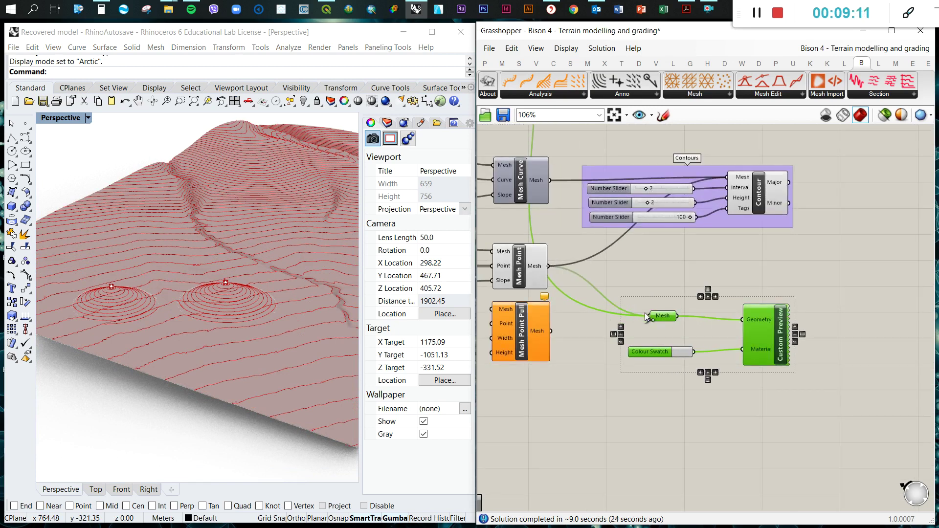
click(681, 278)
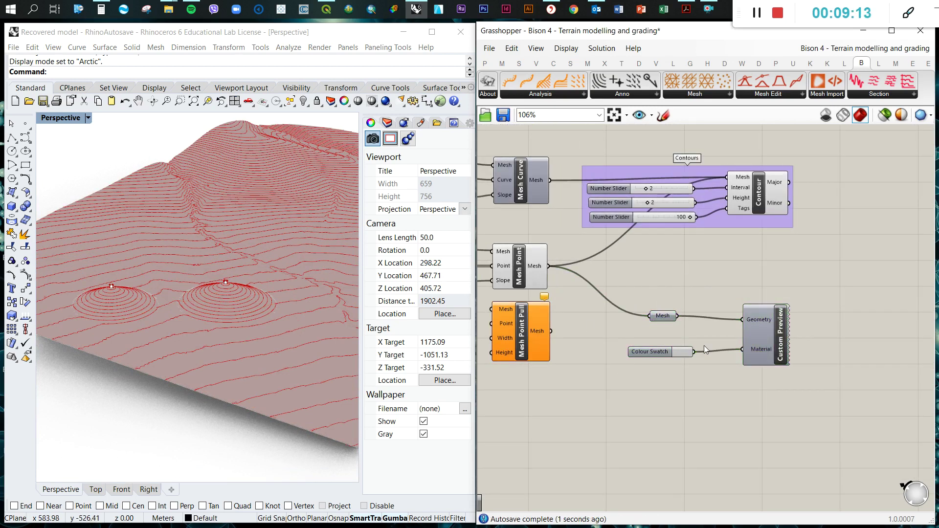
Step: Set the Perspective viewport to Wireframe and change the copied Colour Swatch to a muted red with saturation 50 and value 72
click(88, 118)
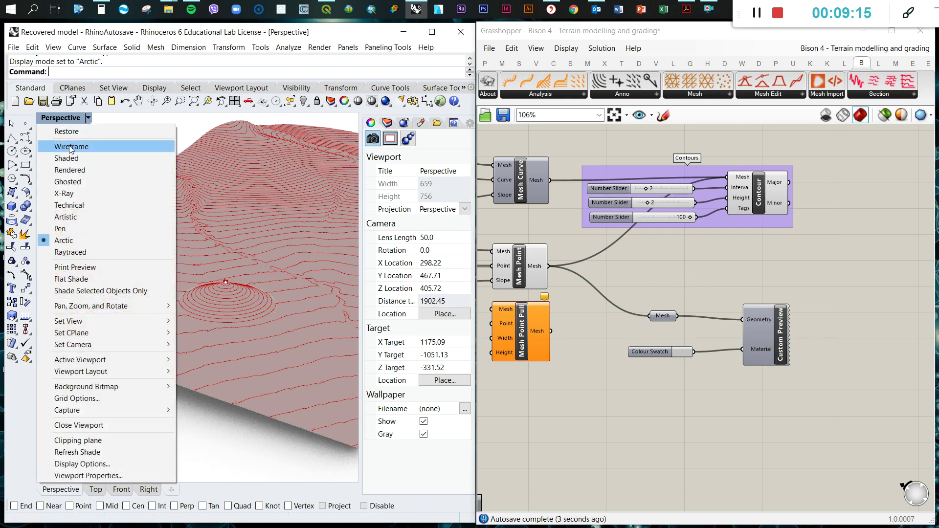
click(71, 145)
click(685, 353)
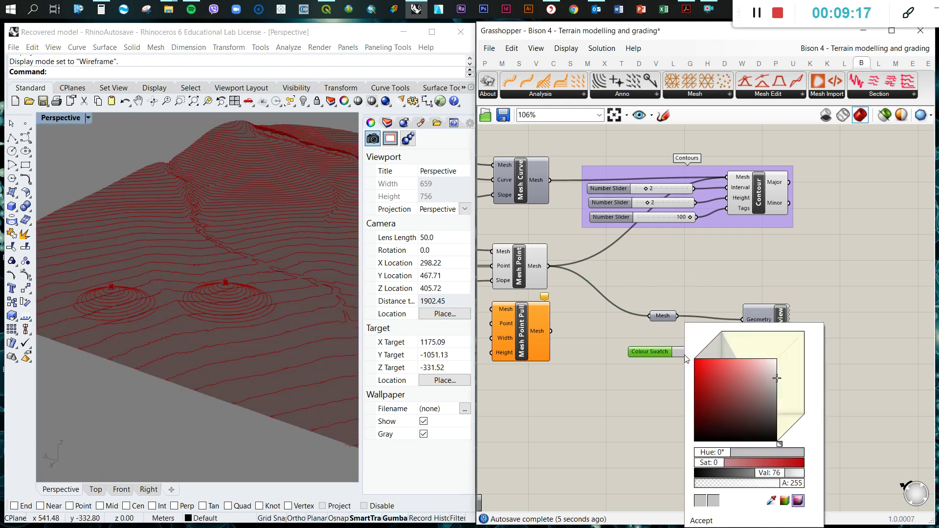
click(704, 369)
click(761, 374)
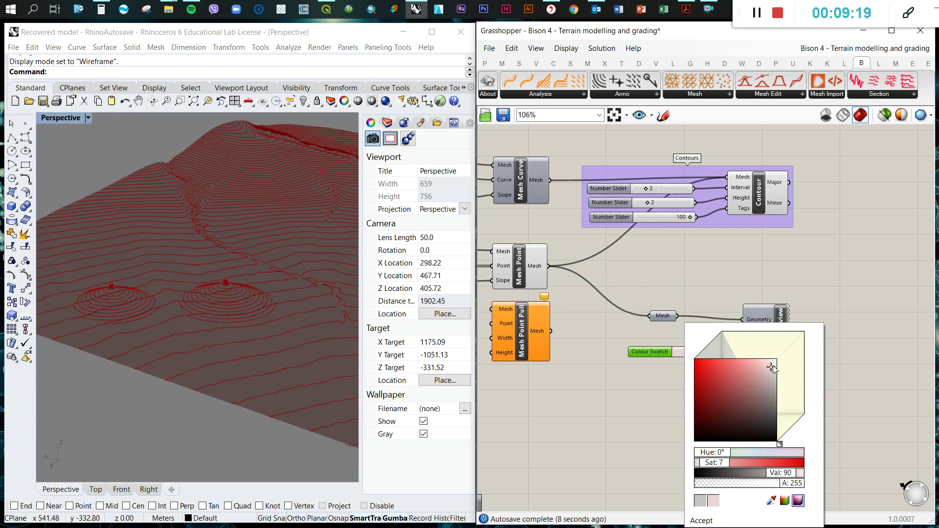
click(735, 383)
click(751, 281)
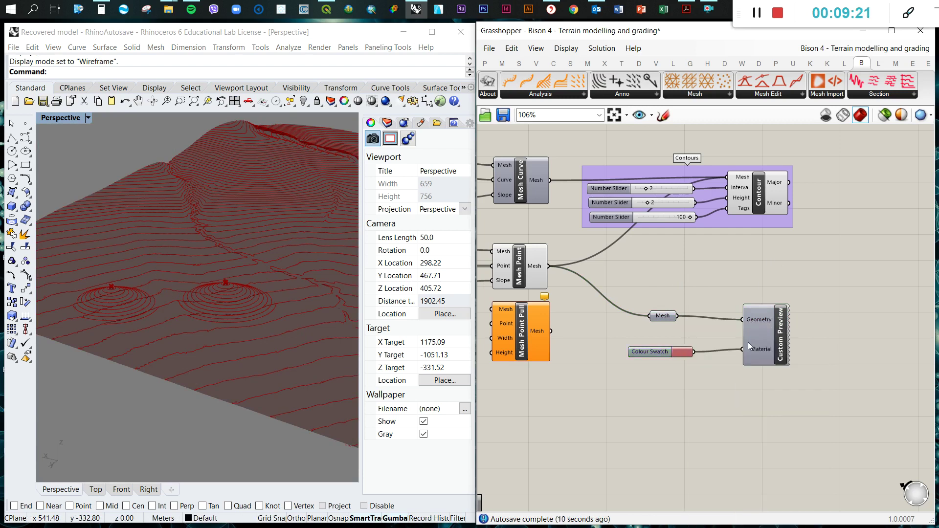
Step: Turn on the display of the copied Custom Preview and try another colour in its swatch
middle_click(756, 329)
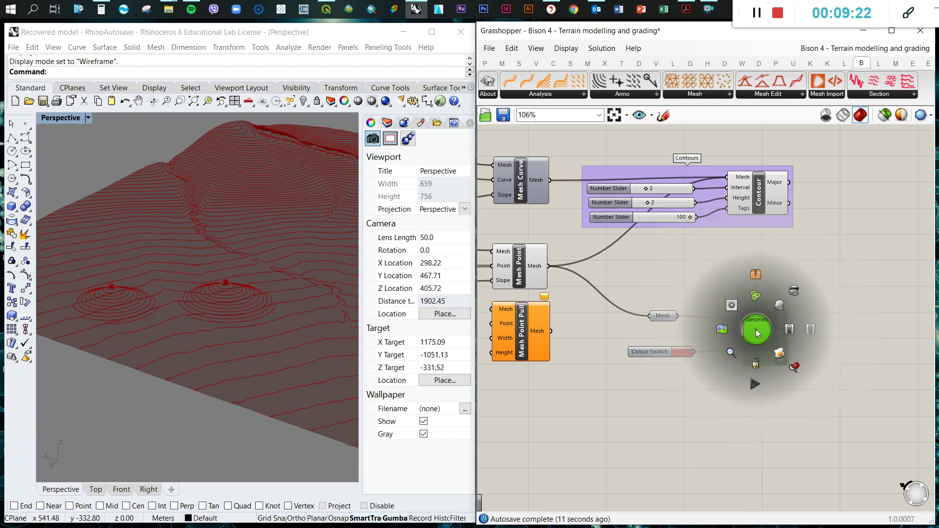
click(782, 307)
click(780, 263)
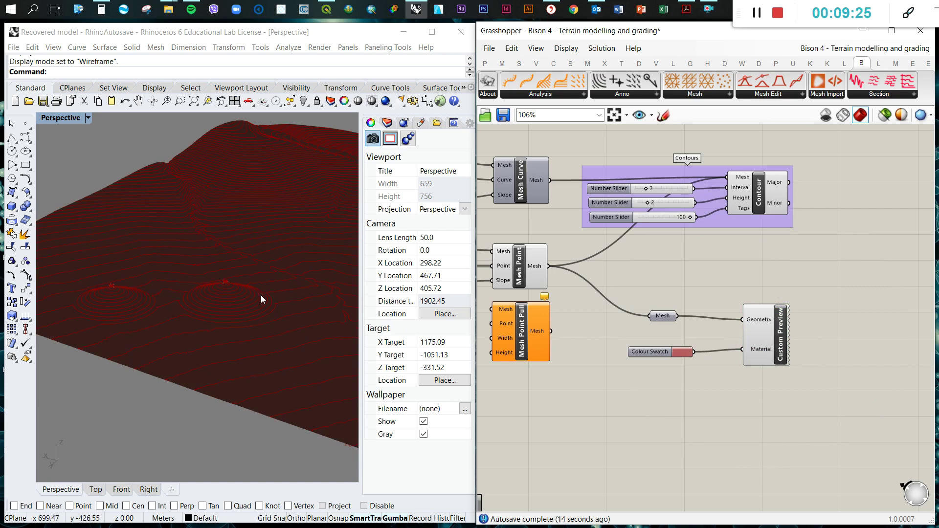
click(682, 351)
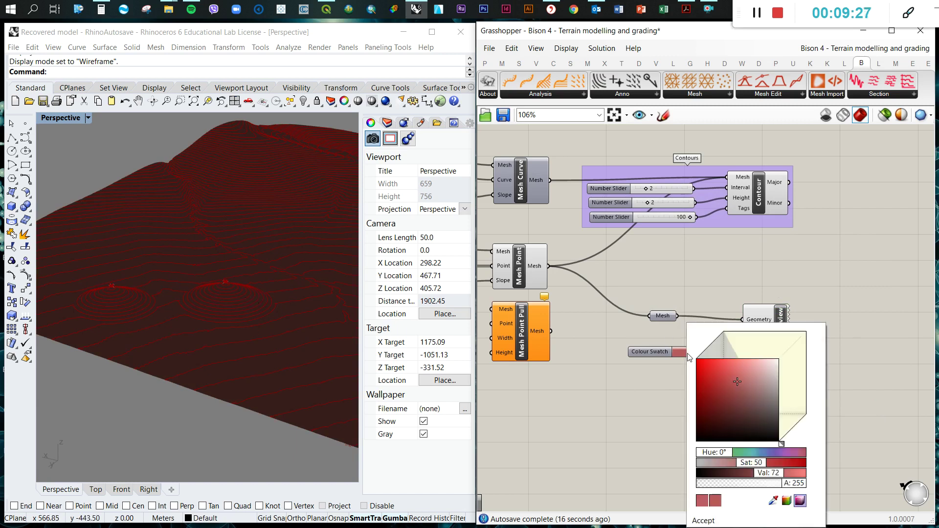
click(760, 370)
Step: Delete the copied Mesh, Colour Swatch and Custom Preview components and return the Perspective viewport to Arctic display
drag(821, 393, 614, 289)
key(Delete)
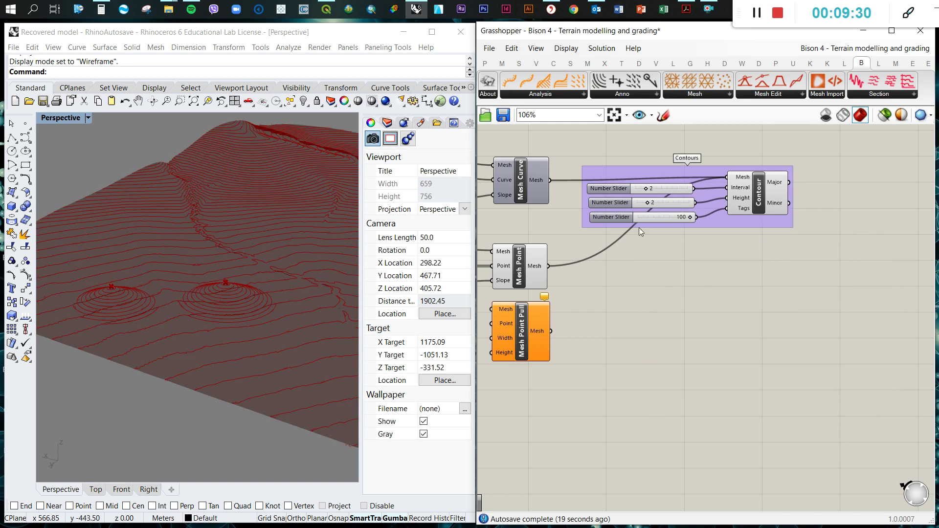
click(89, 119)
click(66, 241)
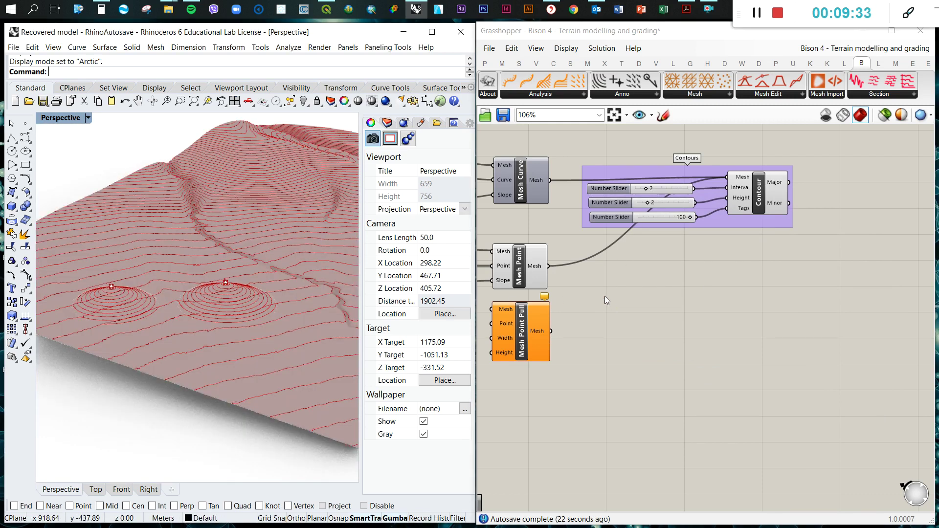
Step: Move the Contours group slightly to the right, and connect a copy of the Point parameter to Mesh Point Pull's Point input
drag(738, 222, 755, 224)
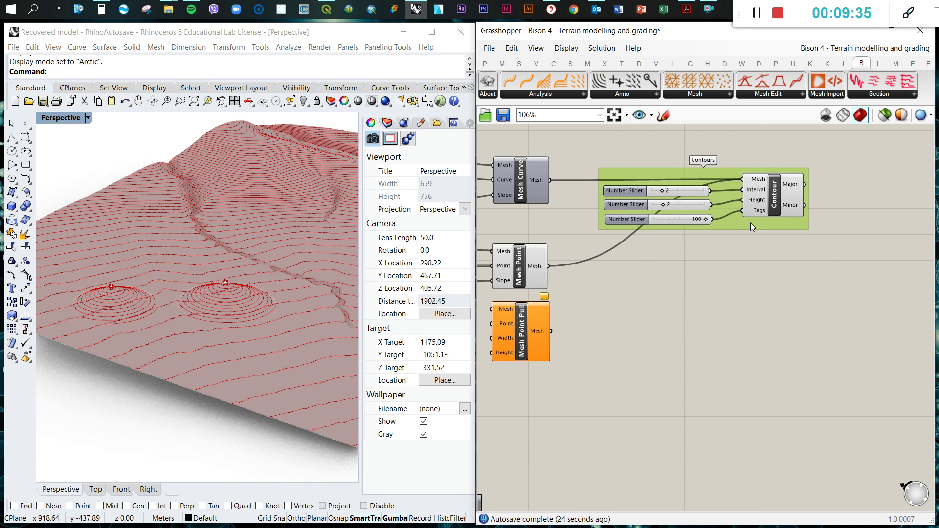
scroll(237, 296, down, 4)
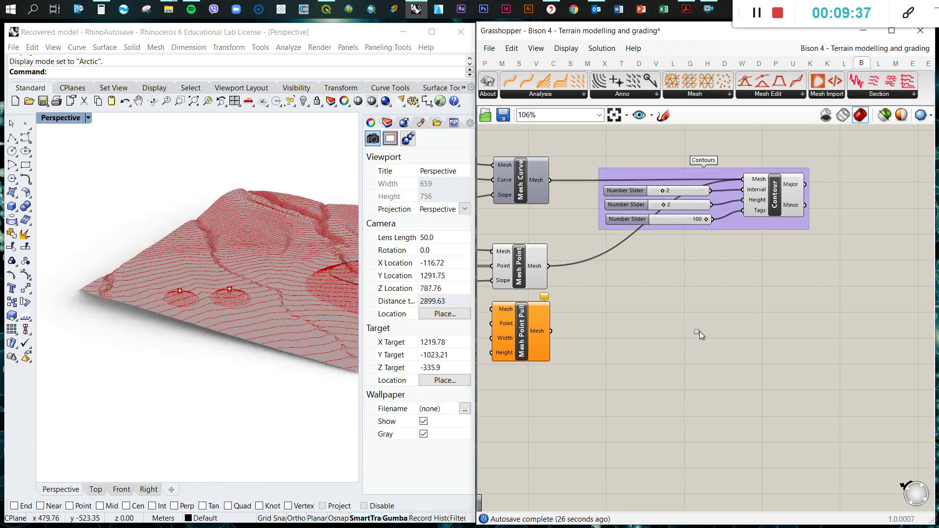
scroll(700, 323, down, 3)
scroll(583, 321, up, 3)
scroll(511, 284, up, 3)
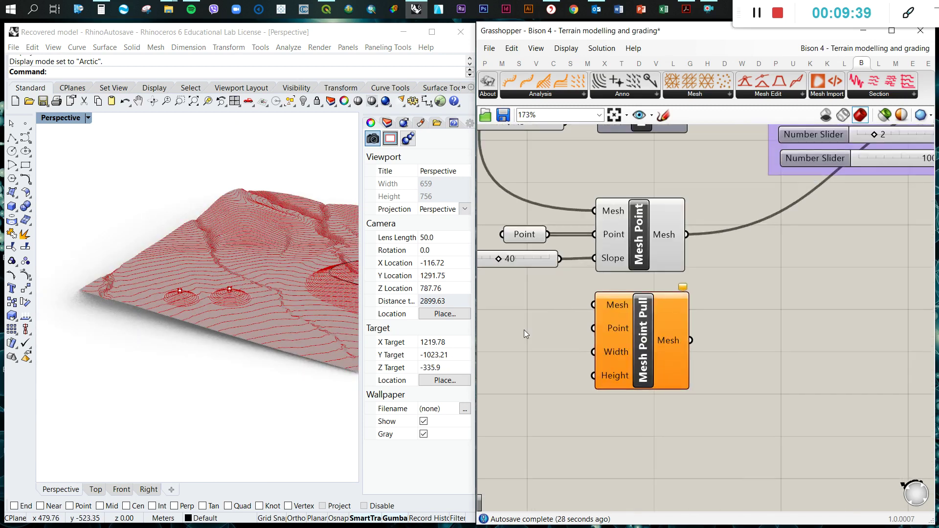
right_drag(159, 304, 251, 284)
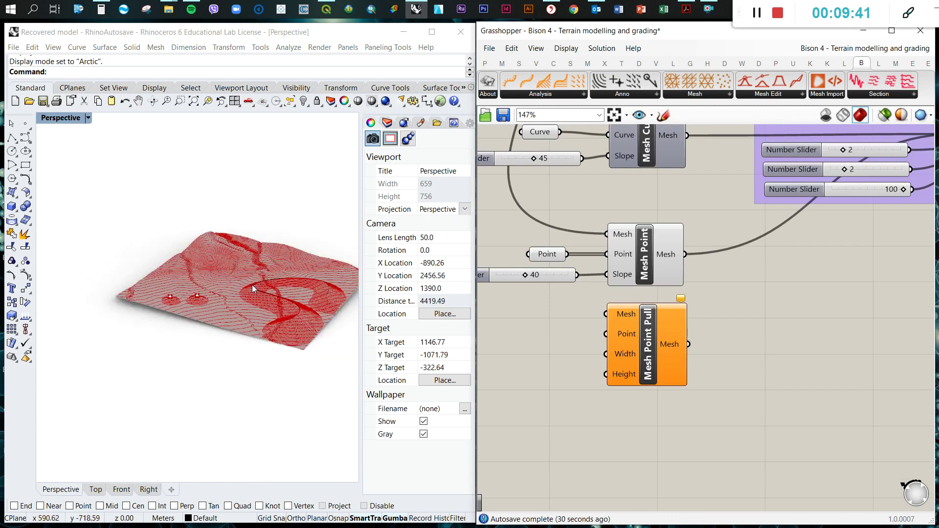
scroll(254, 284, up, 2)
scroll(166, 313, up, 2)
shift+right_drag(167, 312, 199, 310)
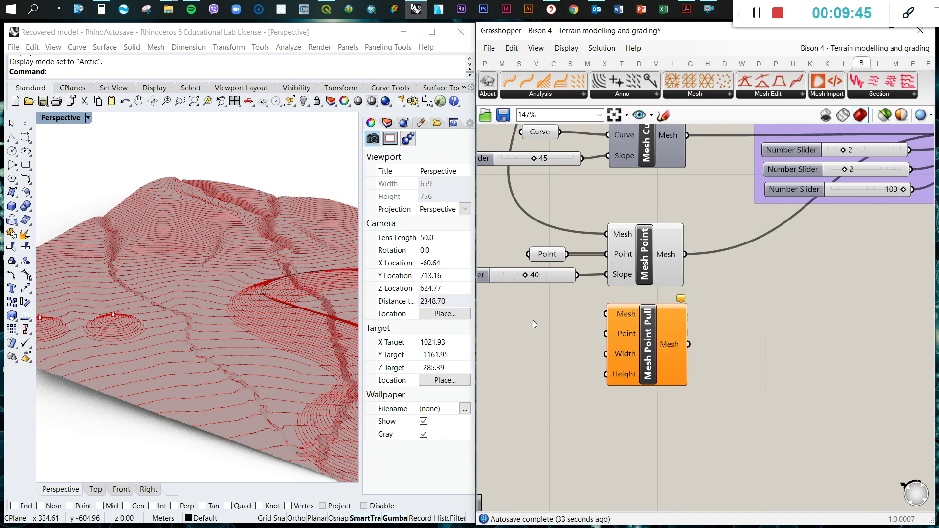
alt+drag(547, 256, 602, 335)
click(580, 338)
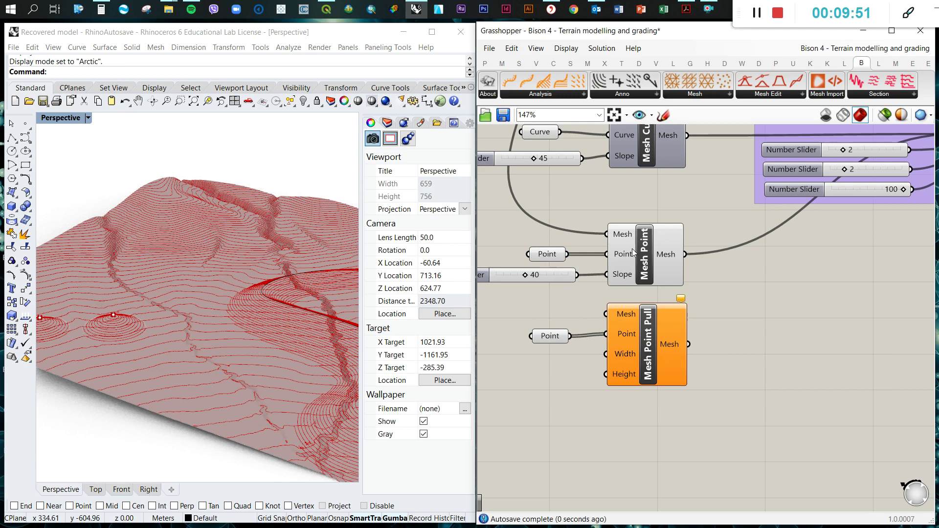
Step: Disconnect Mesh Point's mesh output from the Contour component
right_click(683, 253)
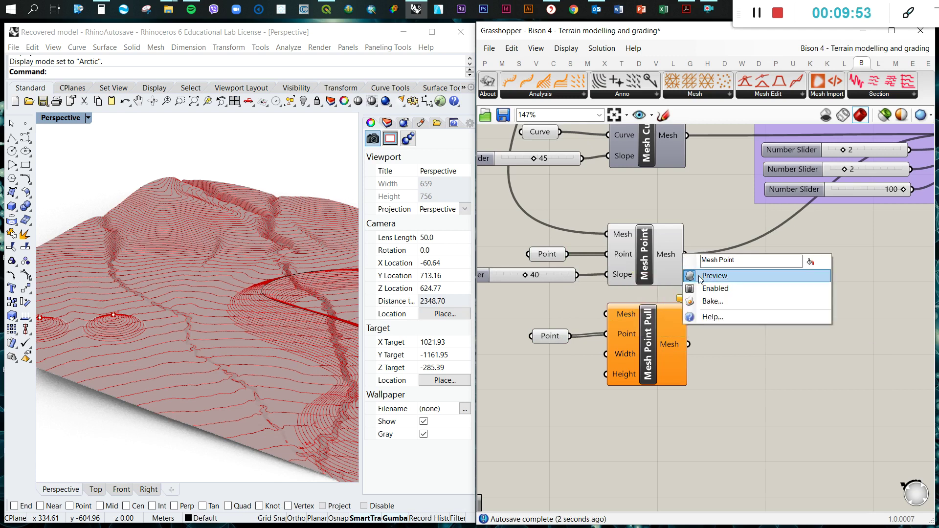
click(841, 257)
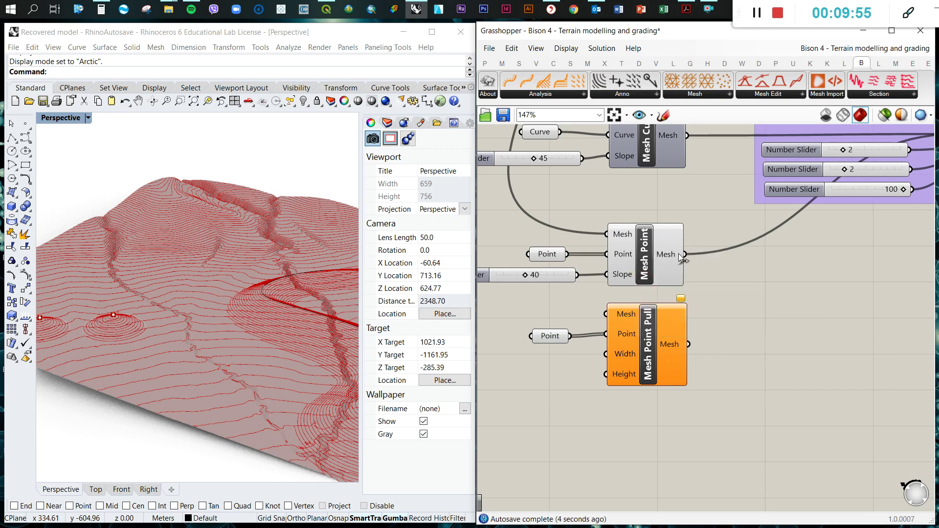
right_click(680, 254)
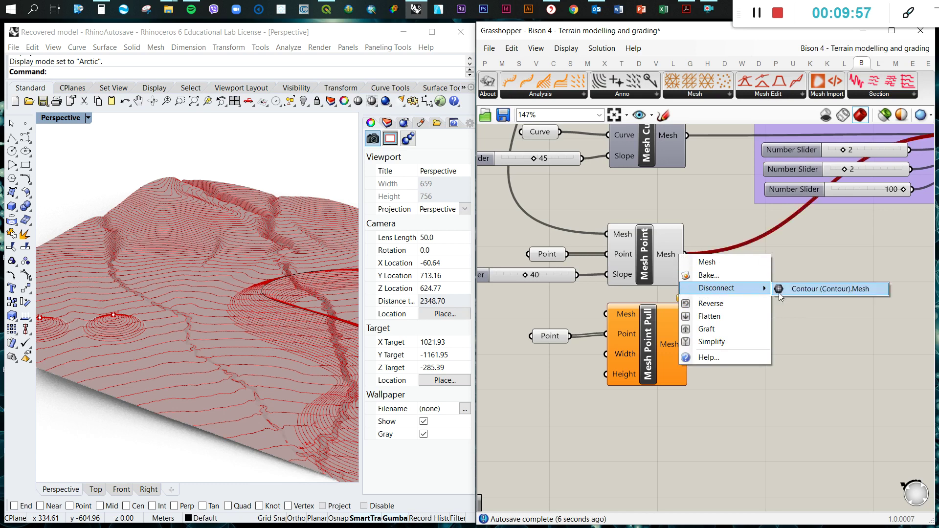
click(780, 293)
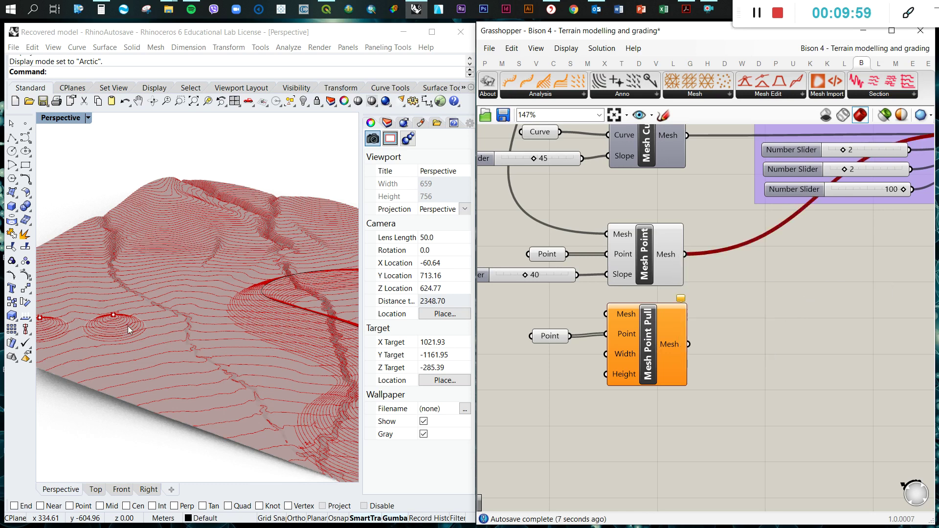
Step: Turn off the preview of the Mesh Point component
click(647, 254)
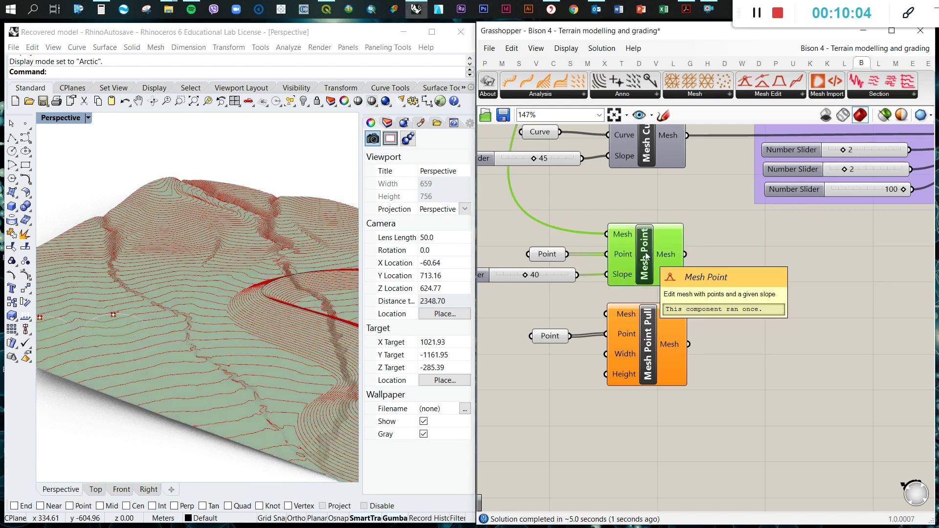
middle_click(646, 254)
click(683, 216)
click(741, 292)
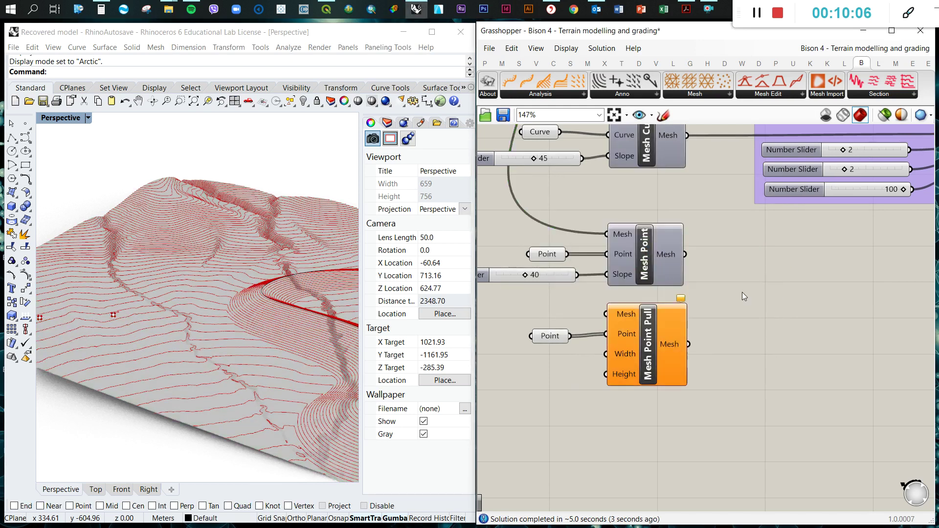
Step: Connect the rotated terrain mesh from the Correcting Orientation group to Mesh Point Pull's Mesh input
scroll(750, 305, down, 3)
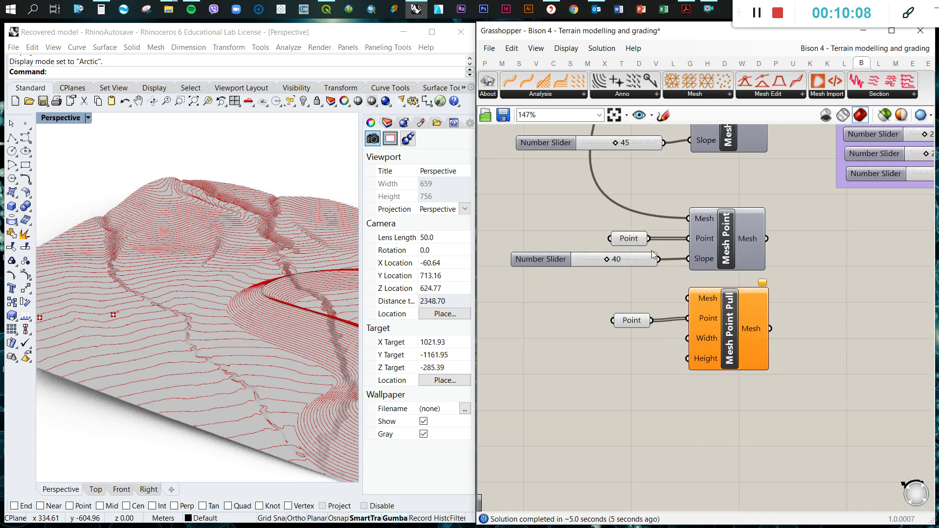
scroll(652, 251, down, 2)
drag(594, 154, 636, 334)
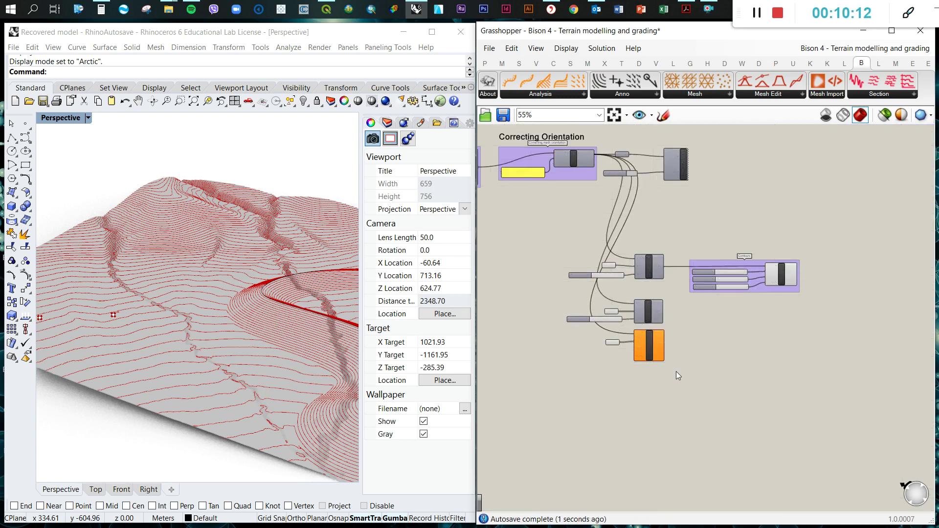
Step: Add a number slider with value 10 and connect it to Mesh Point Pull's Width input
scroll(621, 357, up, 5)
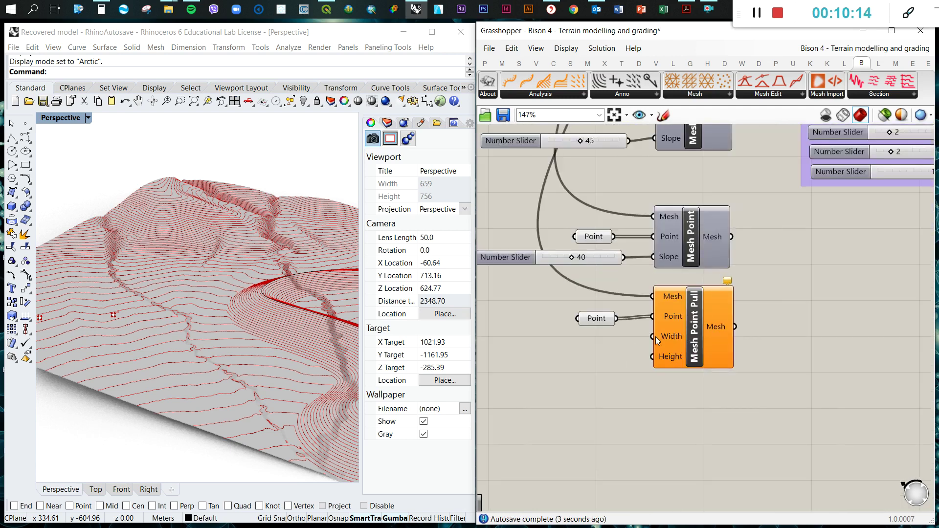
double_click(562, 345)
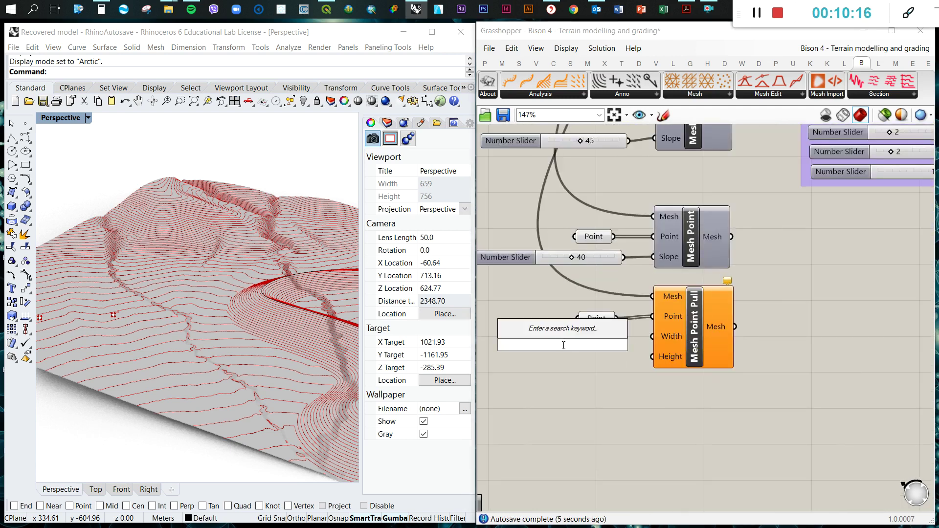
text(10)
key(Return)
drag(588, 347, 653, 336)
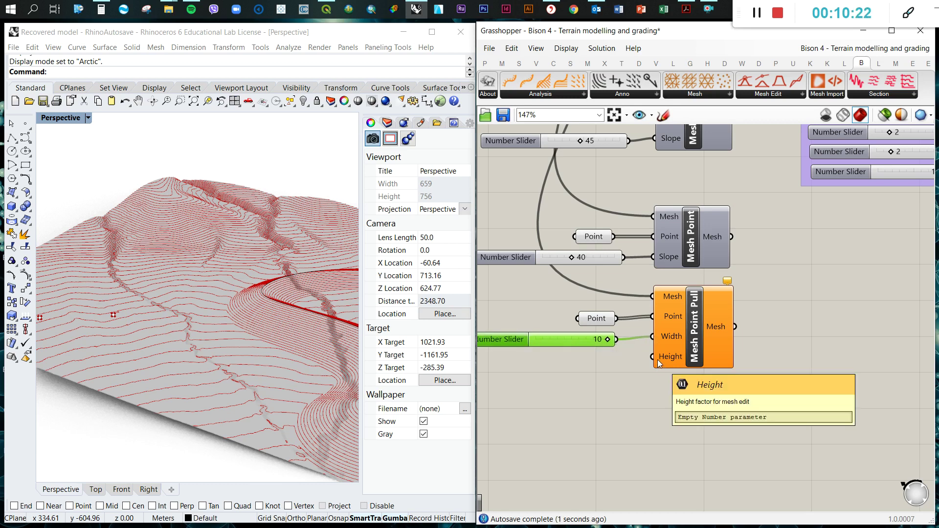
Step: Add a number slider with value 25 and connect it to Mesh Point Pull's Height input
click(567, 366)
double_click(562, 365)
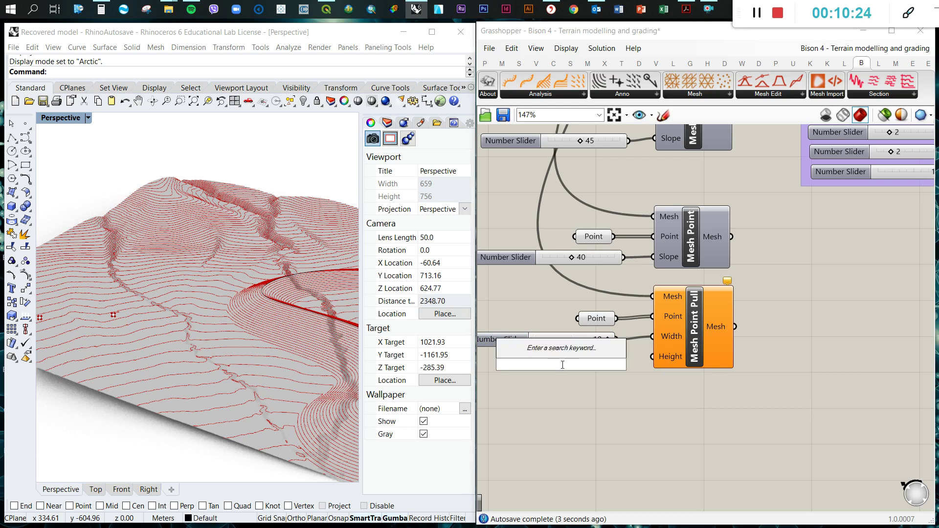
text(25)
key(Return)
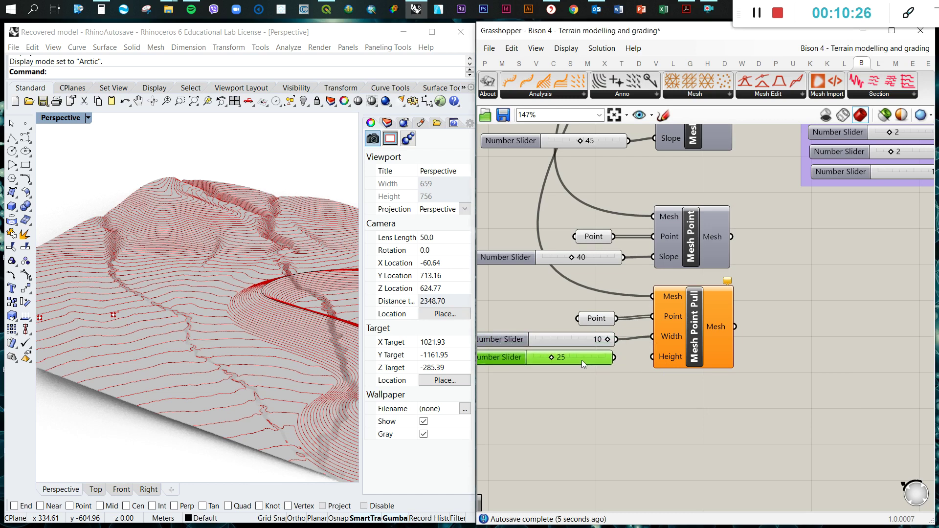
drag(582, 360, 653, 357)
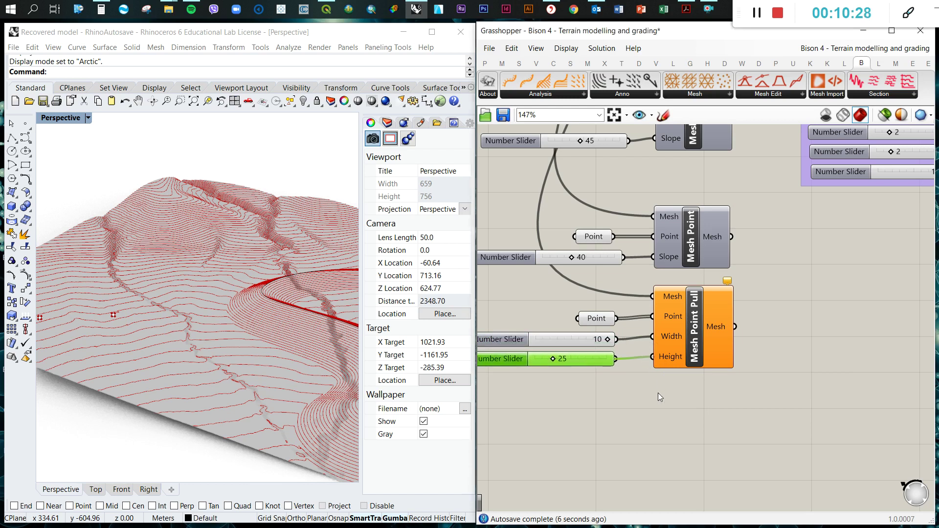
click(665, 397)
Step: Highlight the Mesh Point Pull component to examine its resulting mesh on the terrain
click(704, 333)
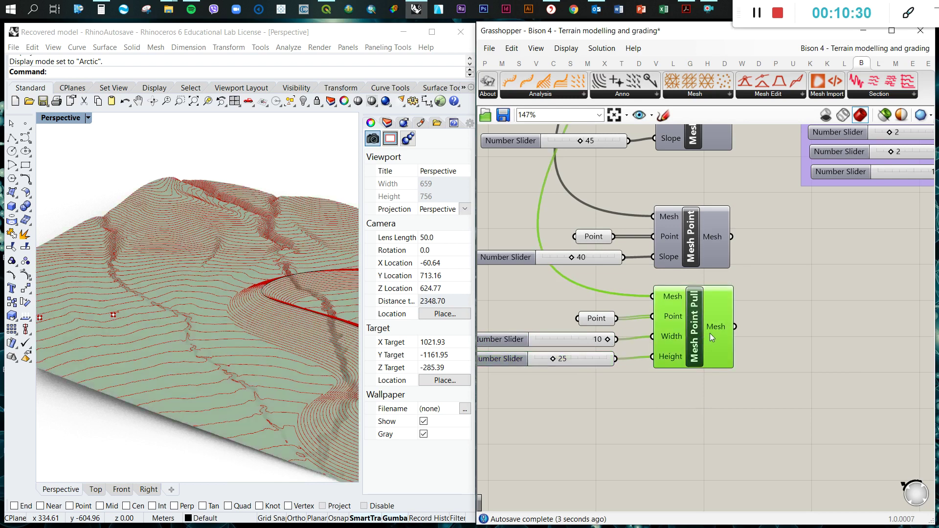
scroll(709, 333, down, 1)
click(784, 318)
scroll(756, 328, down, 1)
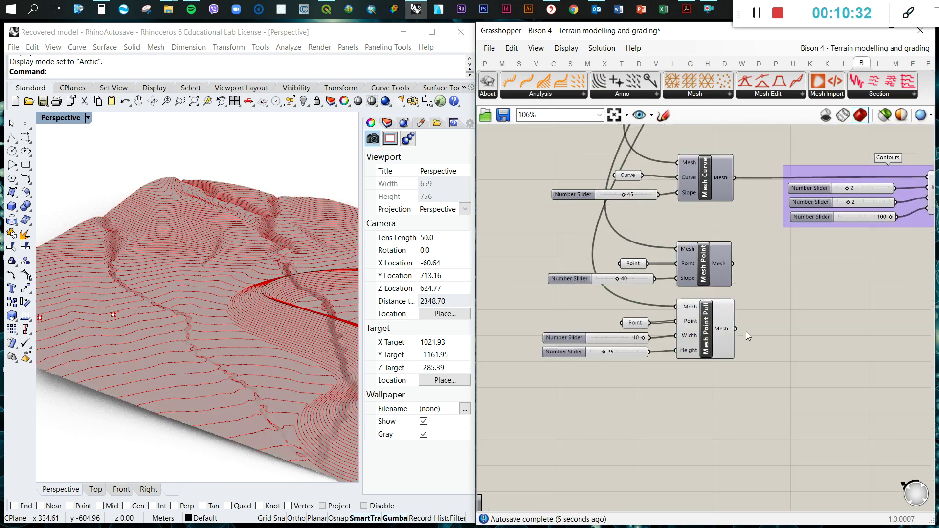
Step: Connect Mesh Point Pull's Mesh output to the Mesh input of the Contour component, alongside the Mesh Curve wire
scroll(736, 327, down, 3)
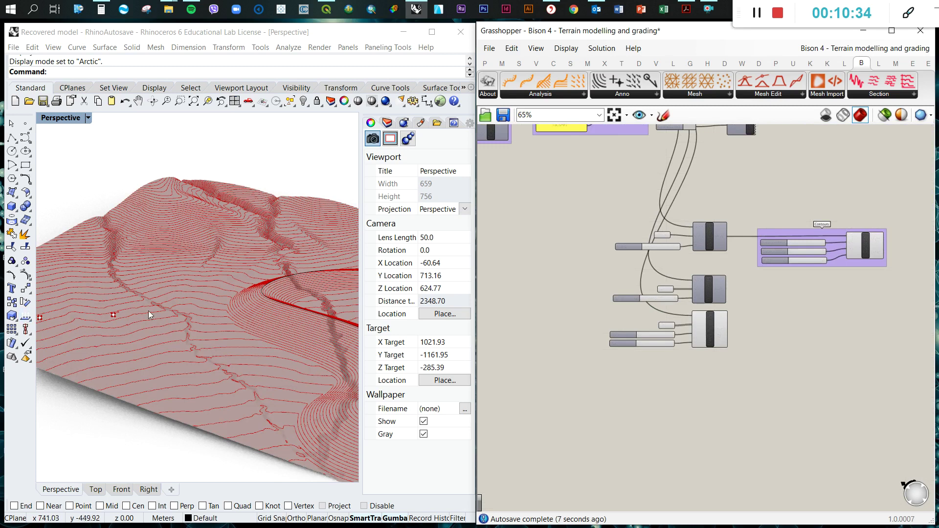
right_drag(151, 318, 160, 279)
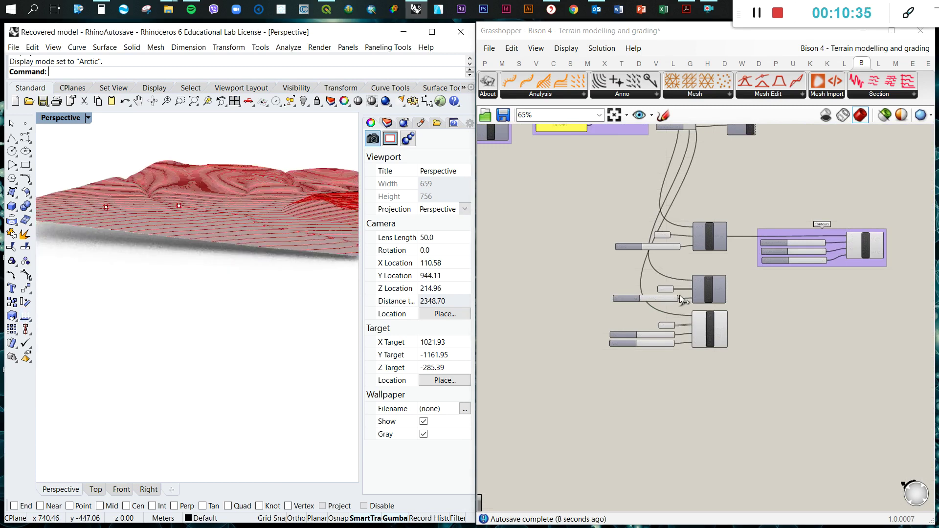
click(716, 321)
scroll(827, 312, up, 3)
mouse_move(665, 339)
mouse_down()
mouse_move(736, 337)
mouse_move(820, 270)
mouse_move(855, 194)
mouse_up()
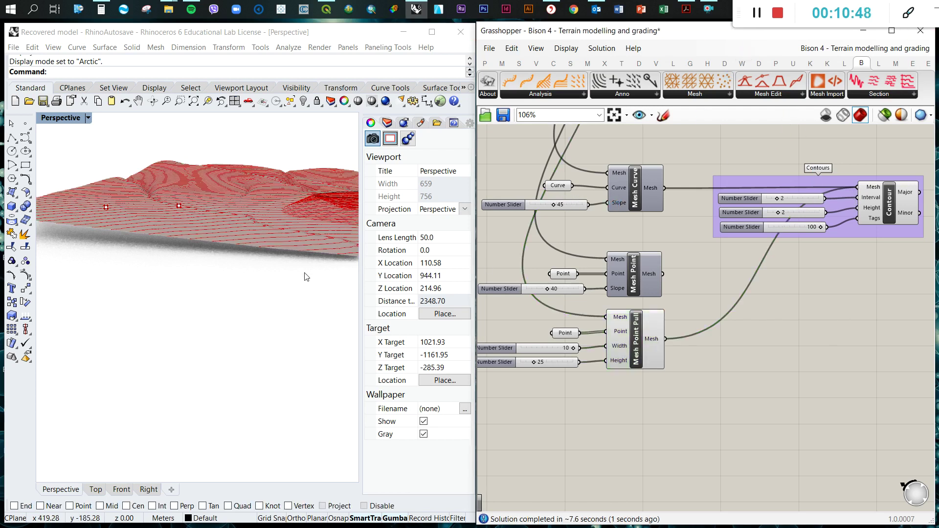
Step: Examine the contoured terrain around the two pull points from several angles and distances
right_drag(208, 264, 128, 327)
scroll(127, 327, up, 4)
scroll(222, 343, up, 2)
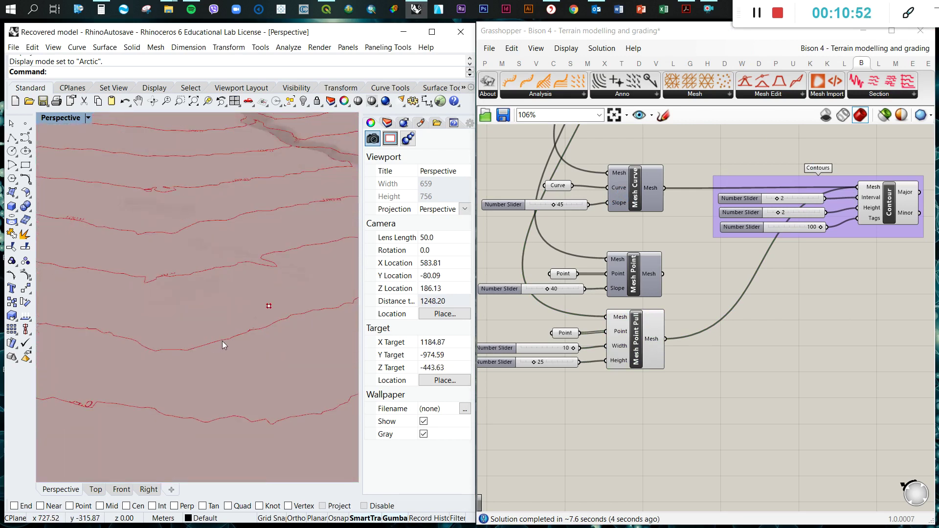
scroll(222, 342, down, 4)
right_drag(222, 342, 230, 333)
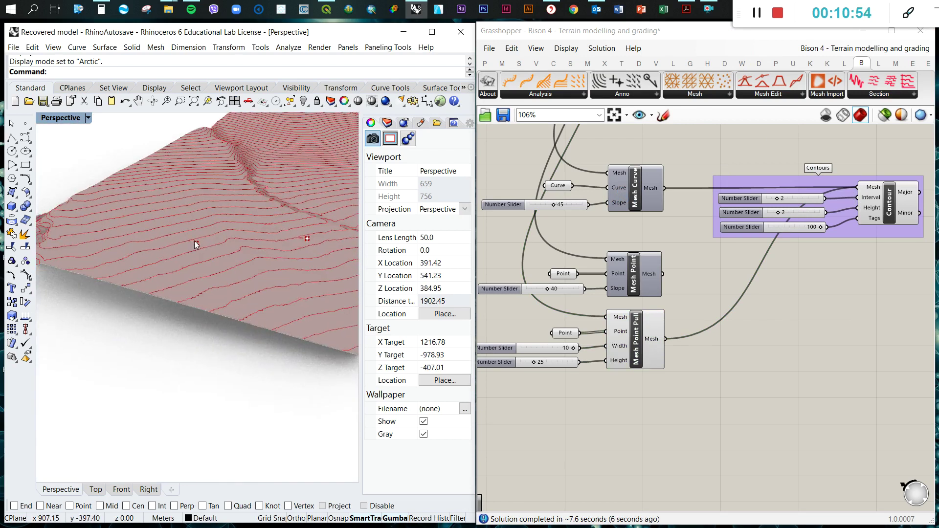
scroll(160, 292, down, 4)
right_drag(213, 283, 227, 260)
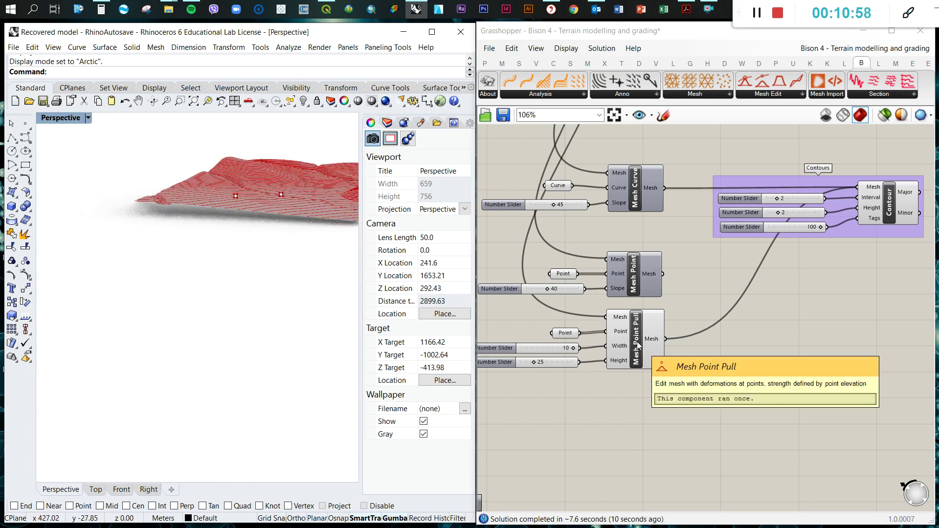
Step: Select the two pull points in the Perspective view and raise them together vertically above the terrain
scroll(270, 192, up, 5)
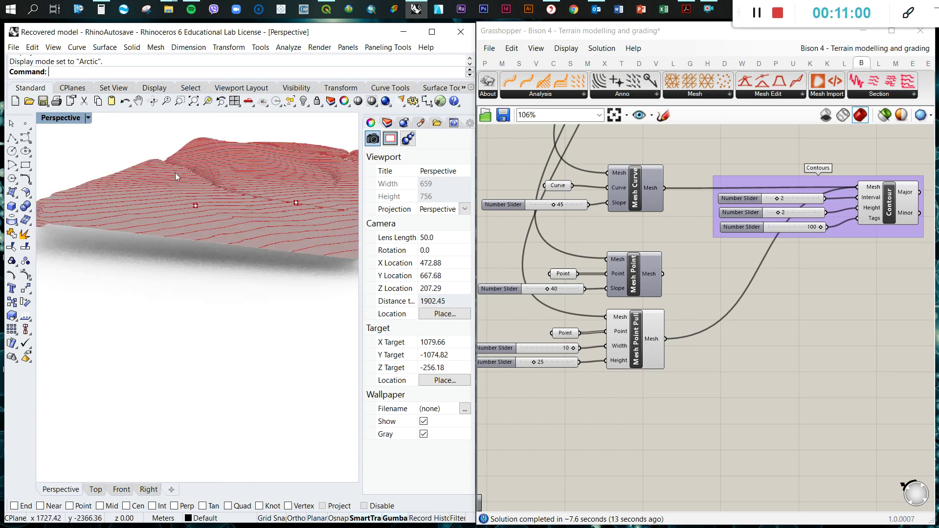
drag(181, 218, 248, 138)
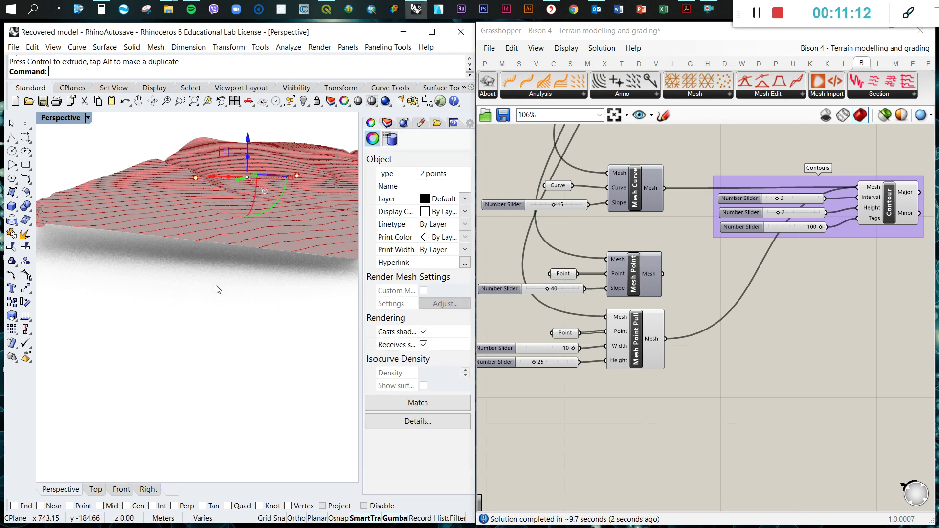
right_drag(251, 248, 240, 219)
scroll(236, 246, down, 4)
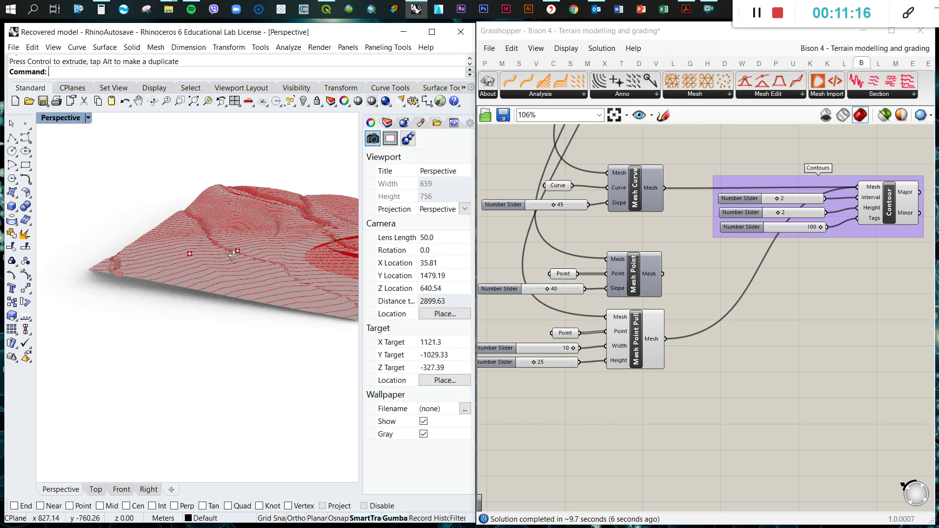
right_drag(238, 255, 211, 287)
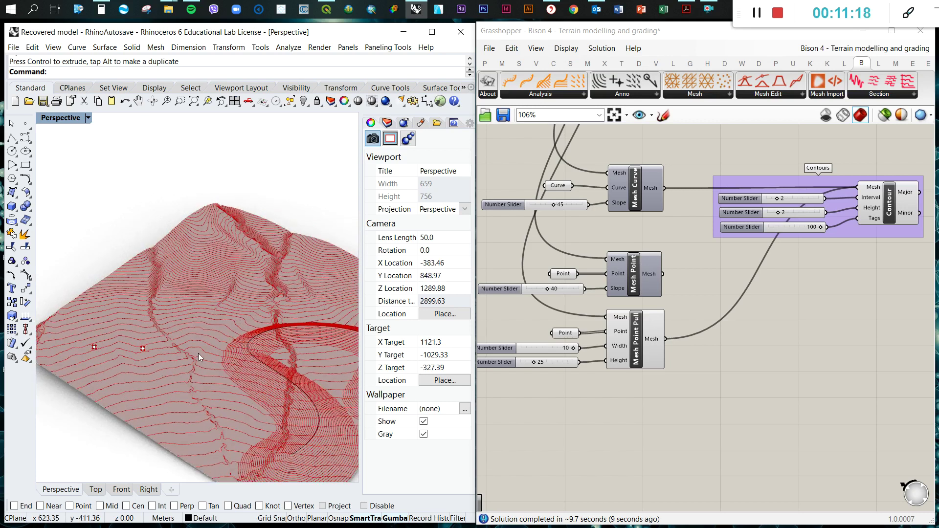
scroll(142, 355, up, 3)
Step: Replace the slider on Mesh Point Pull's Width input with a new number slider of value 40, placed beside the input
scroll(585, 330, up, 3)
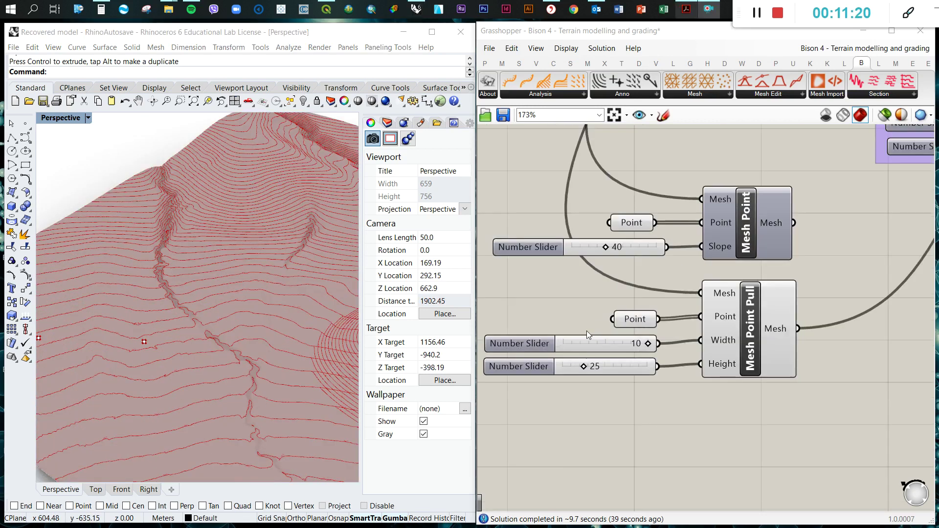
click(596, 347)
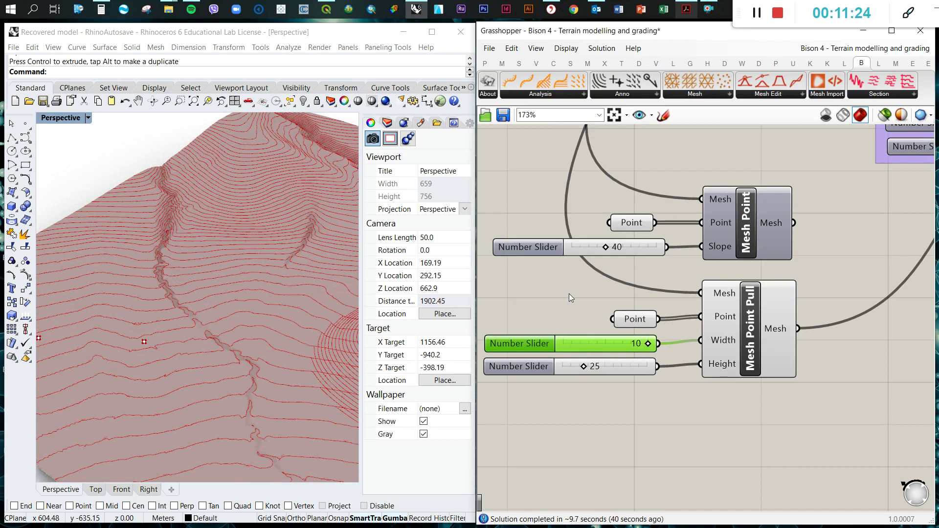
key(Delete)
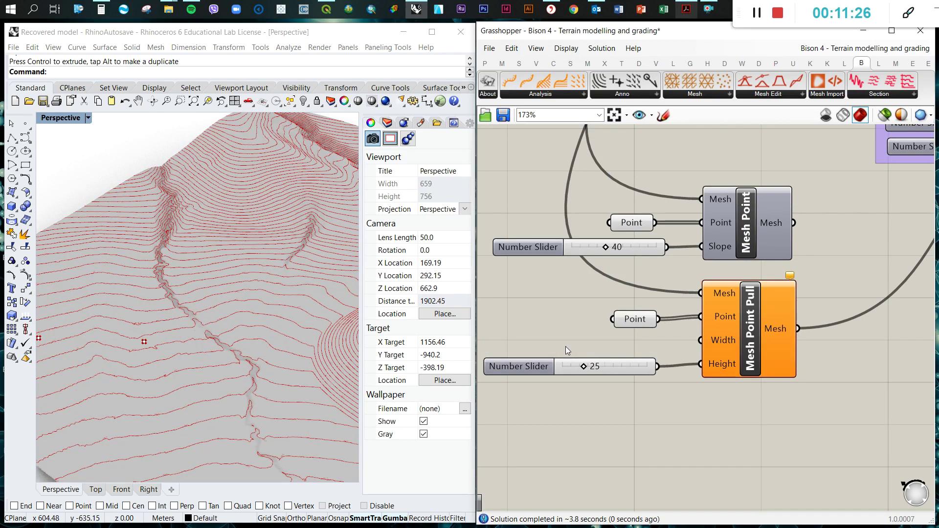
double_click(515, 344)
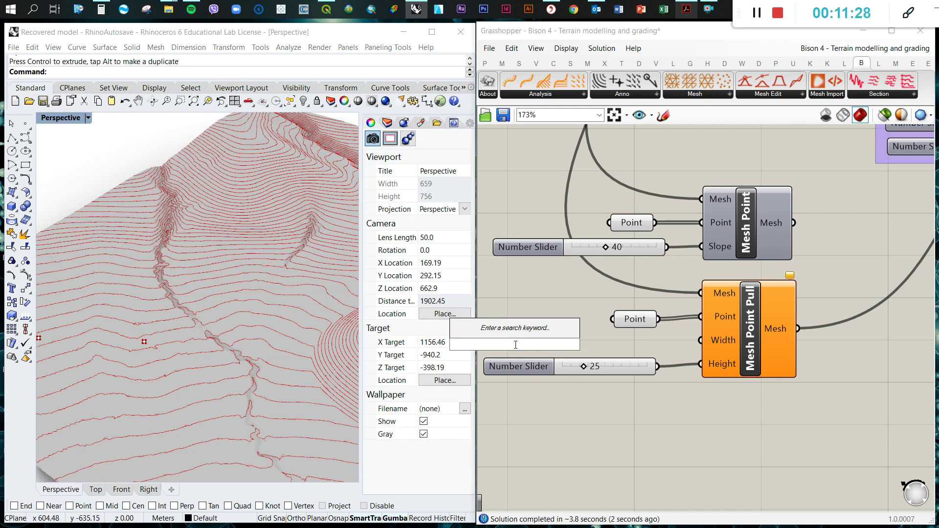
text(40)
key(Return)
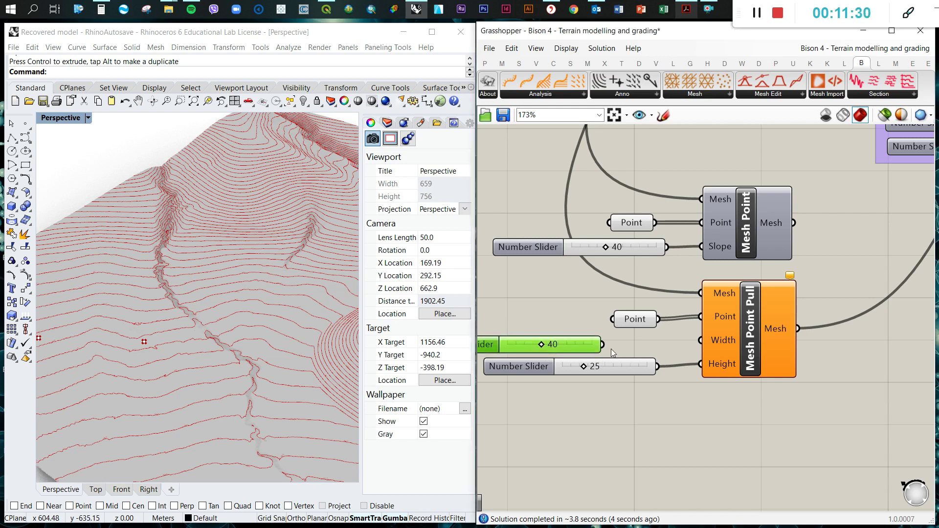
drag(586, 344, 644, 343)
click(640, 412)
Step: Delete the slider on Mesh Point Pull's Height input and set the new slider beside Width to 70
click(636, 371)
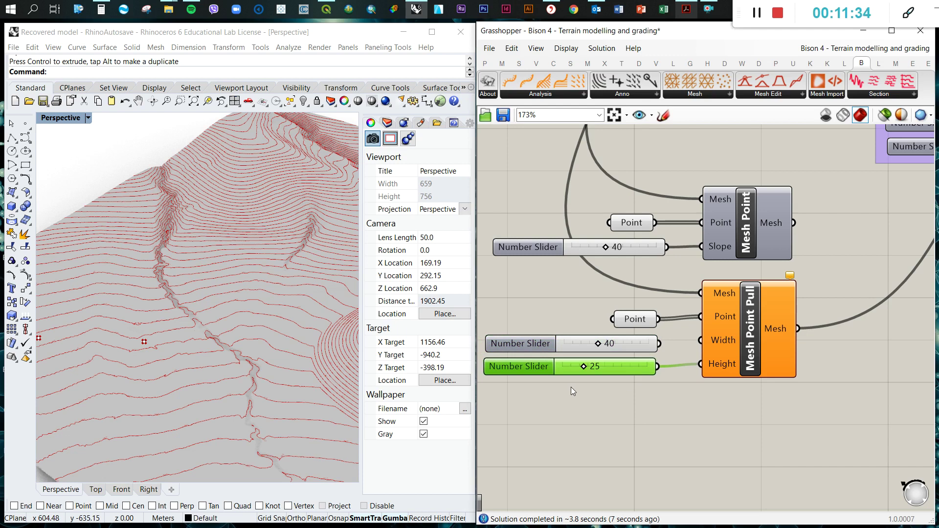
key(Delete)
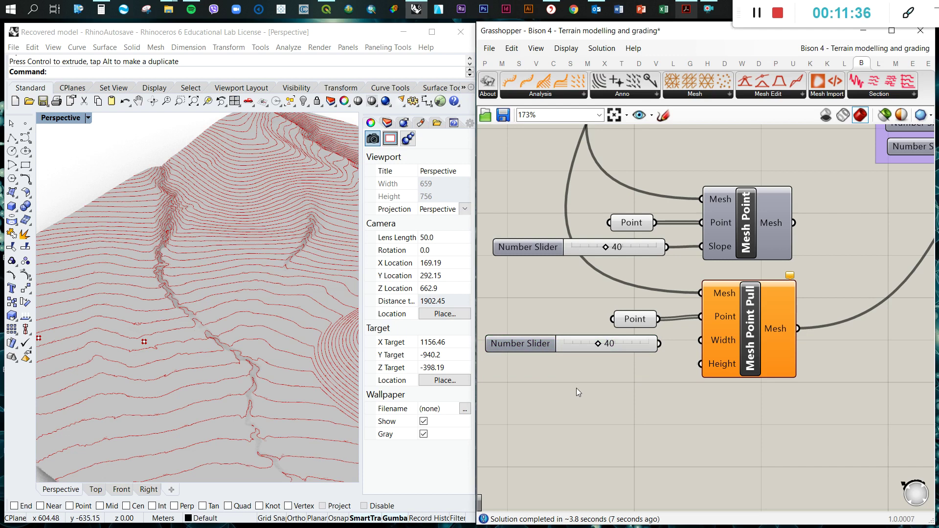
drag(626, 345, 622, 353)
Step: Add a number slider with value 50 and align it beside Mesh Point Pull's Height input
double_click(555, 378)
text(40)
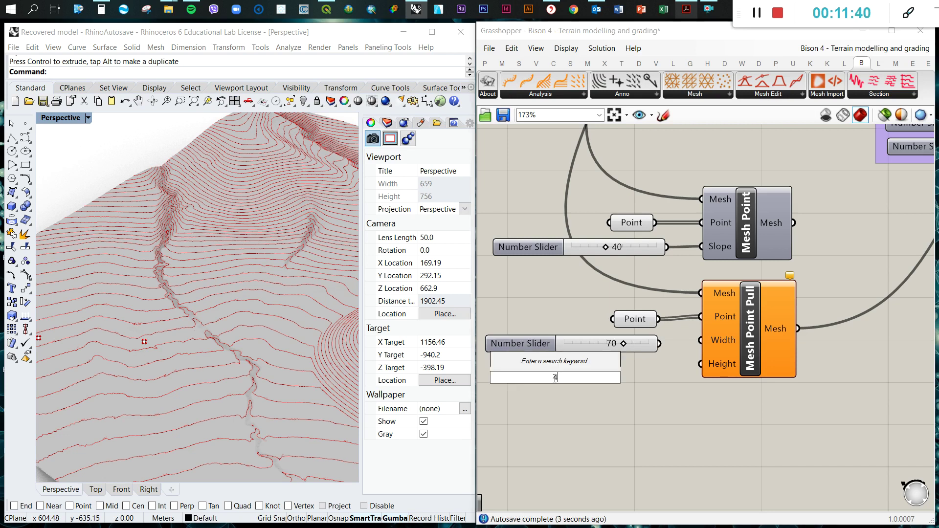
key(BackSpace)
key(BackSpace)
text(50)
key(Return)
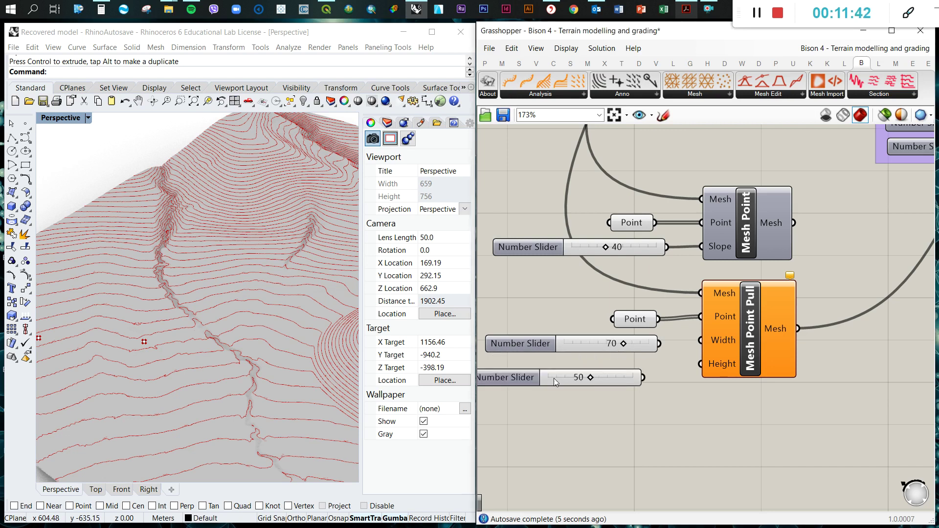
drag(617, 378, 636, 369)
click(671, 363)
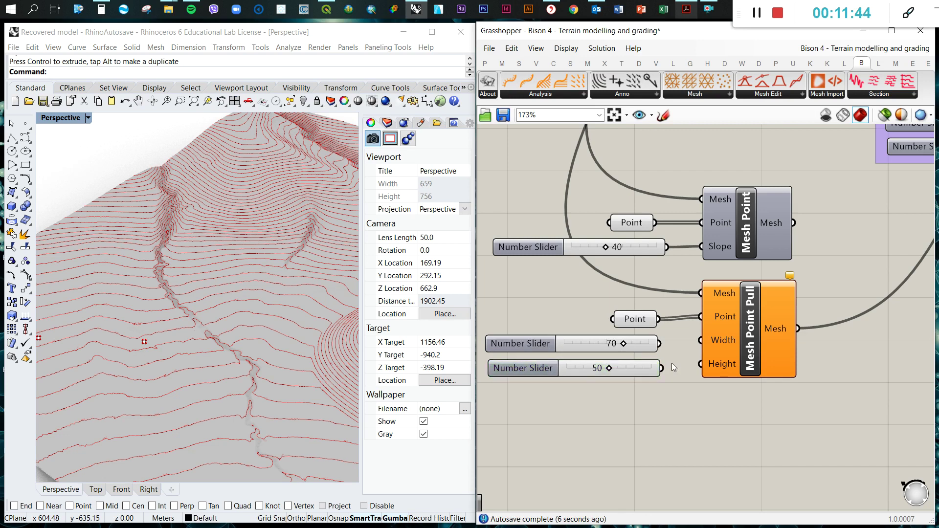
Step: Select the two raised points in the Perspective view and move them vertically down to the terrain
scroll(239, 326, down, 5)
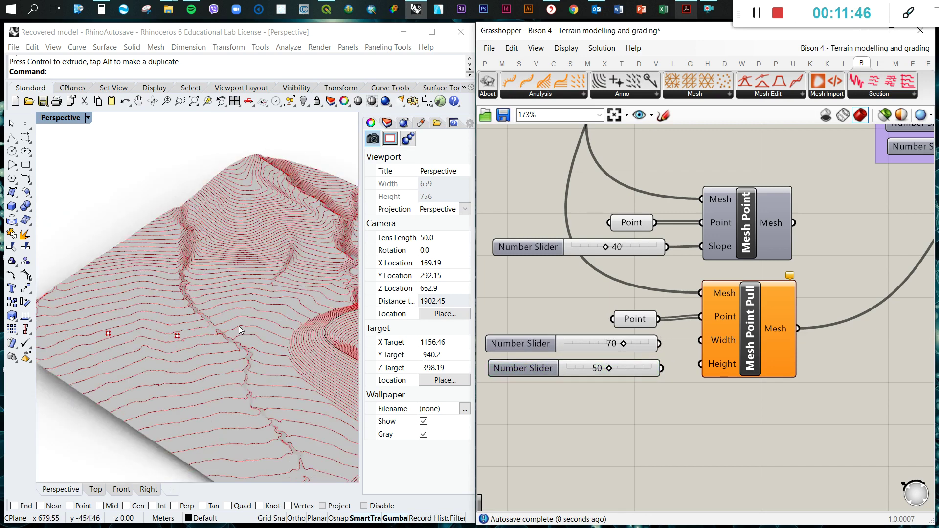
right_drag(239, 326, 298, 173)
scroll(280, 237, up, 4)
scroll(309, 151, up, 4)
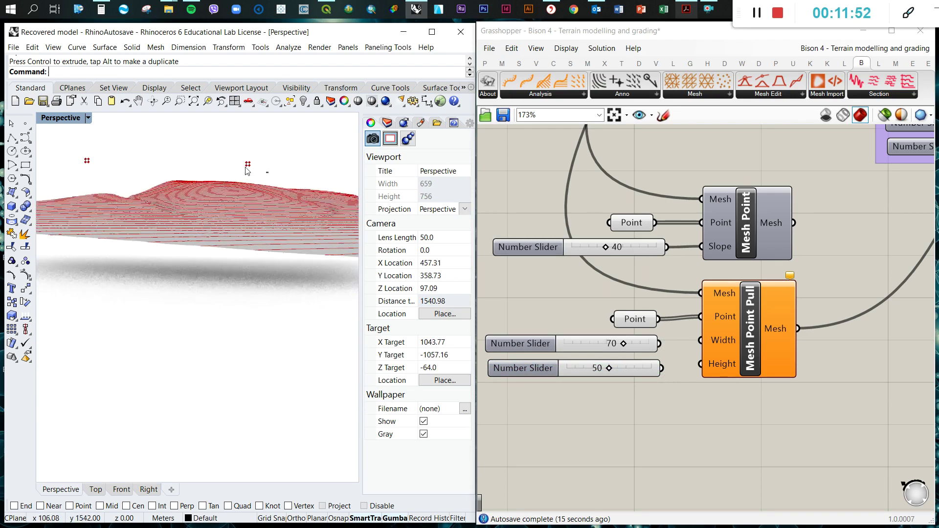
drag(268, 172, 79, 145)
drag(169, 126, 169, 167)
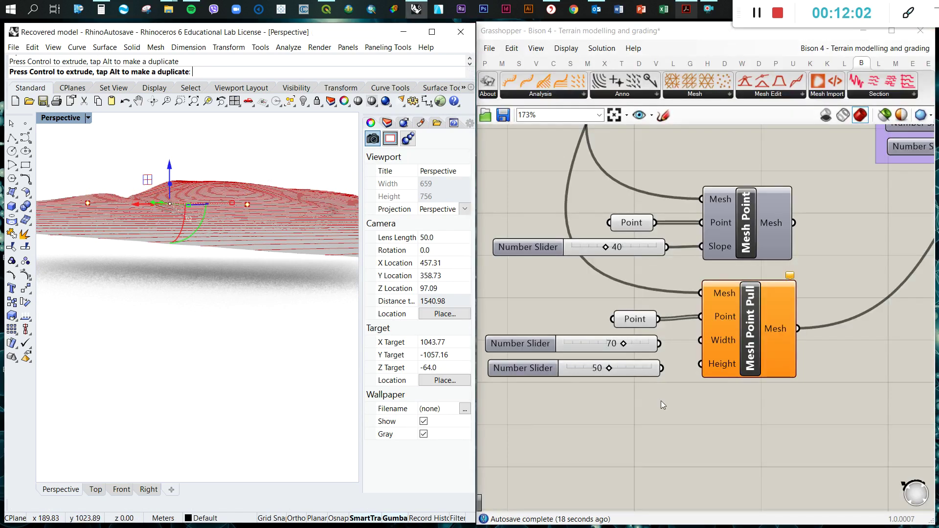
Step: Connect the 70 slider to Mesh Point Pull's Width input and the 50 slider to its Height input
drag(660, 345, 700, 340)
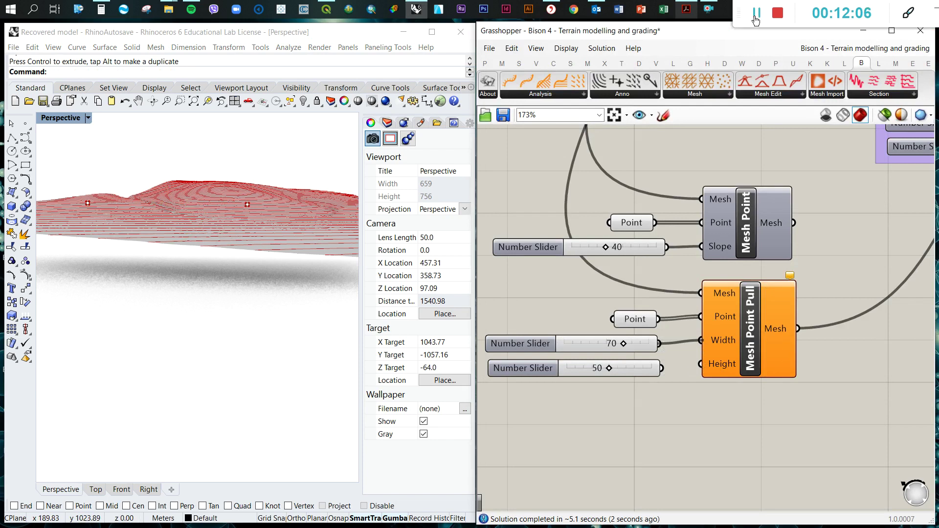
drag(661, 368, 701, 364)
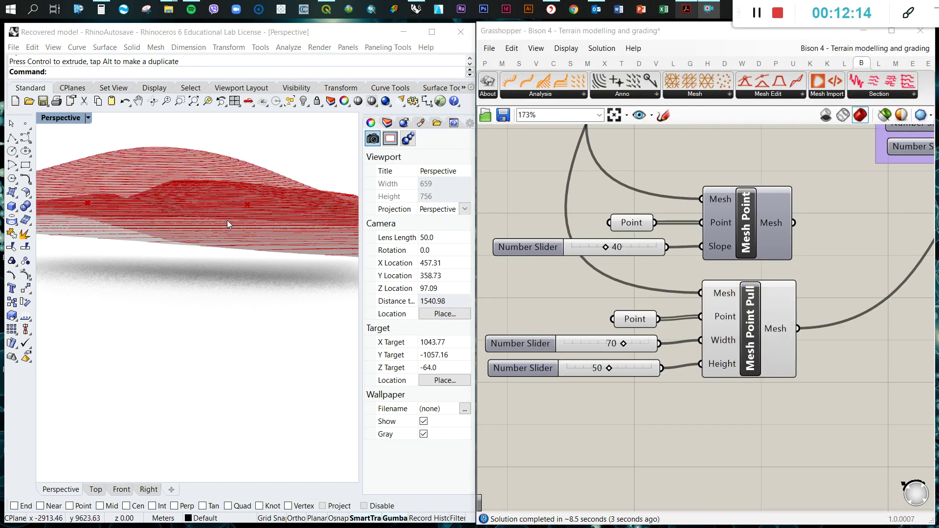
right_drag(227, 220, 196, 333)
scroll(196, 333, up, 5)
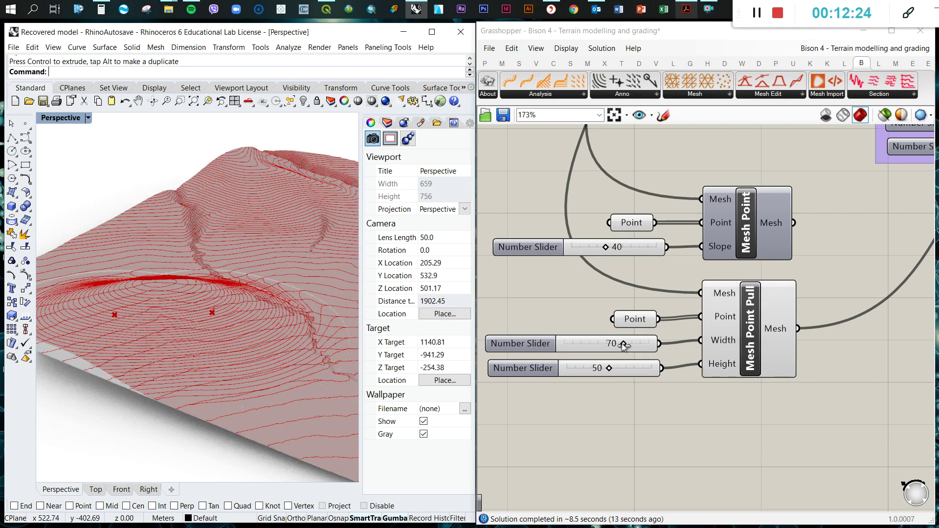
Step: Reduce Mesh Point Pull's Width slider to 32
drag(622, 344, 599, 343)
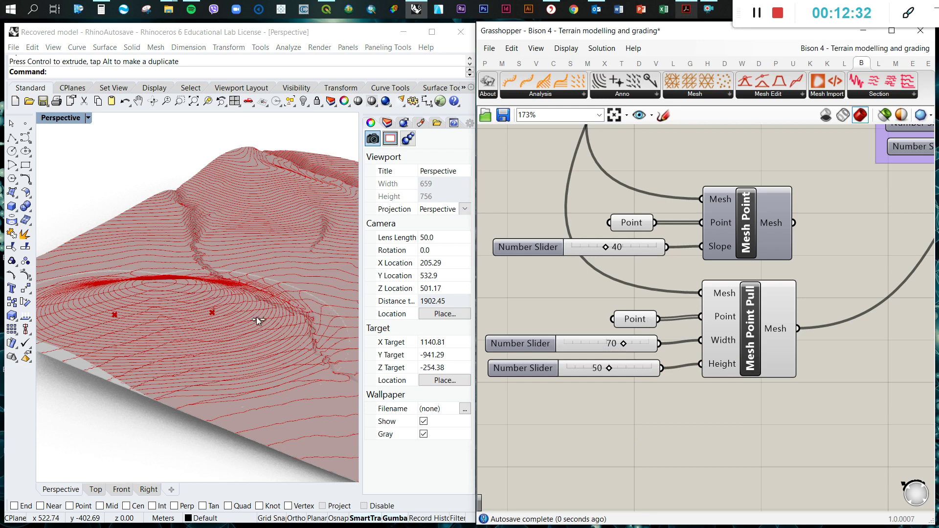
drag(298, 328, 222, 327)
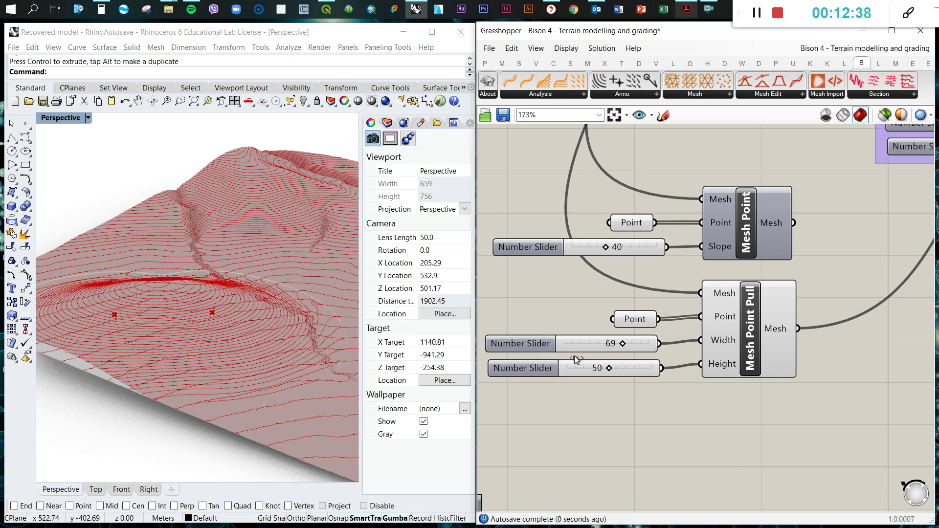
click(756, 14)
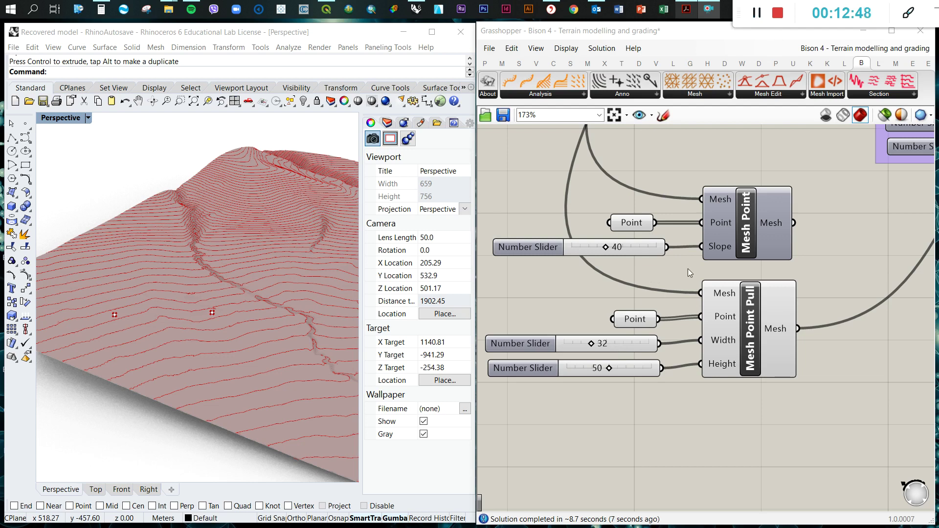
Step: Replace the Width slider with a new number slider of value 50 connected to Mesh Point Pull's Width input
click(638, 346)
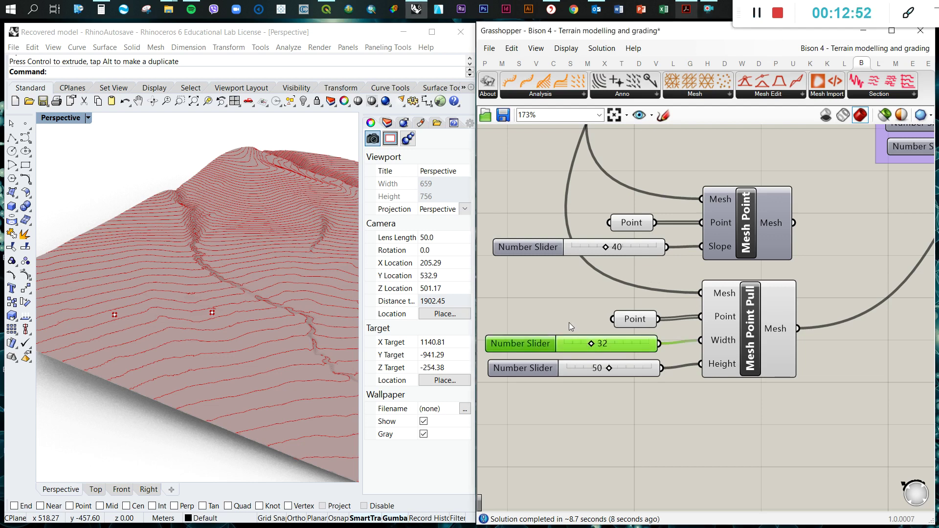
key(Delete)
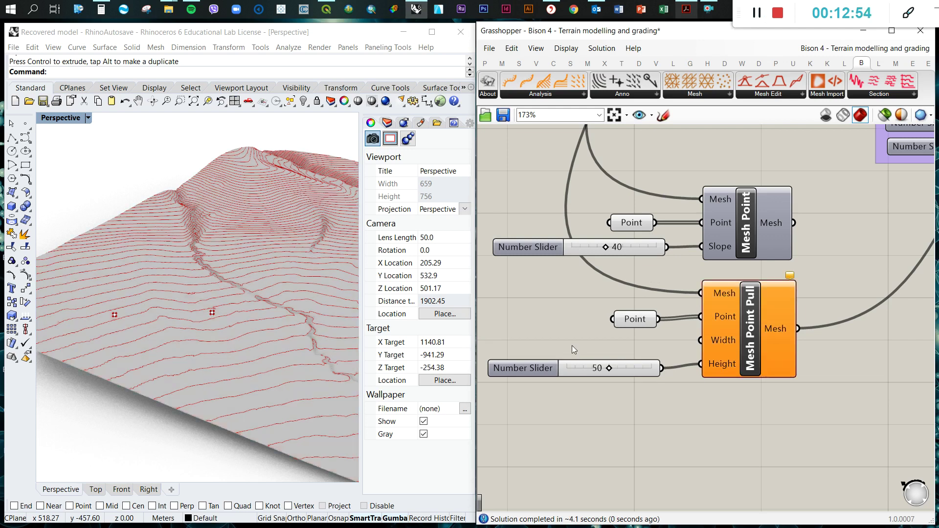
double_click(567, 339)
text(50)
key(Return)
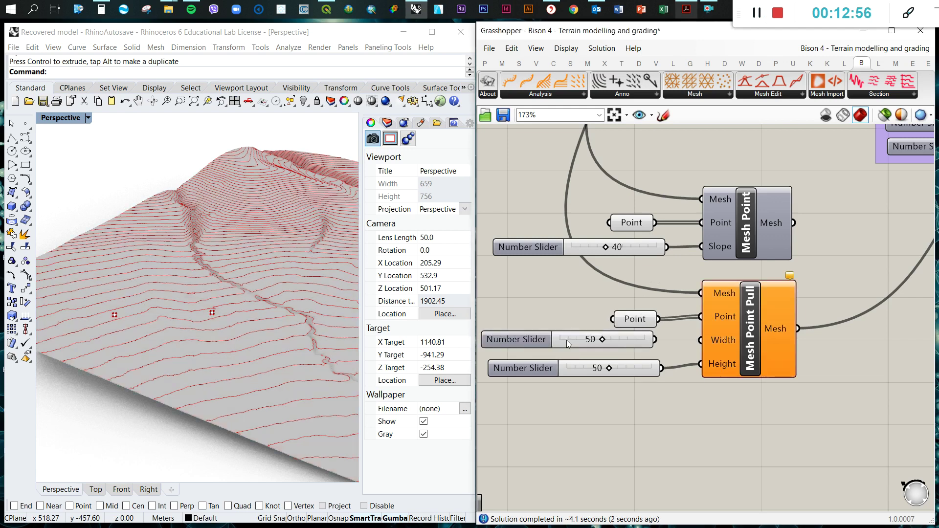
drag(656, 339, 696, 339)
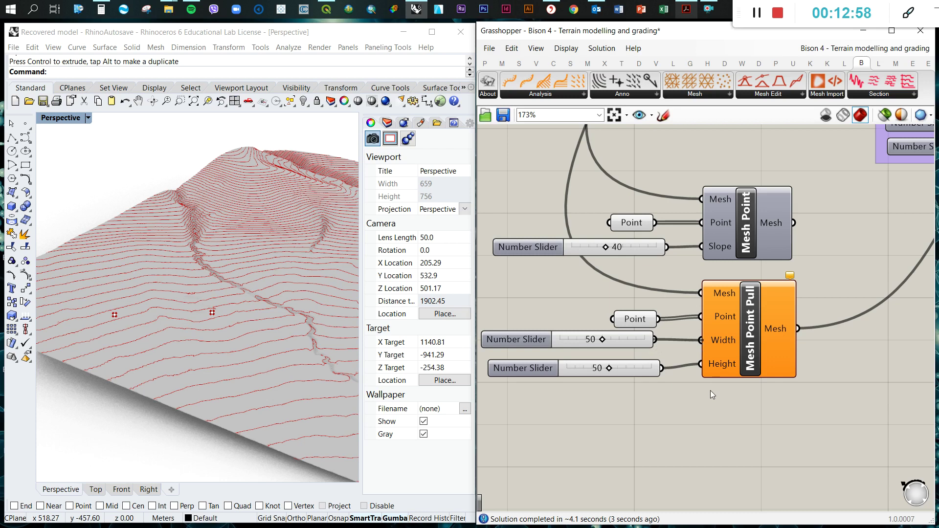
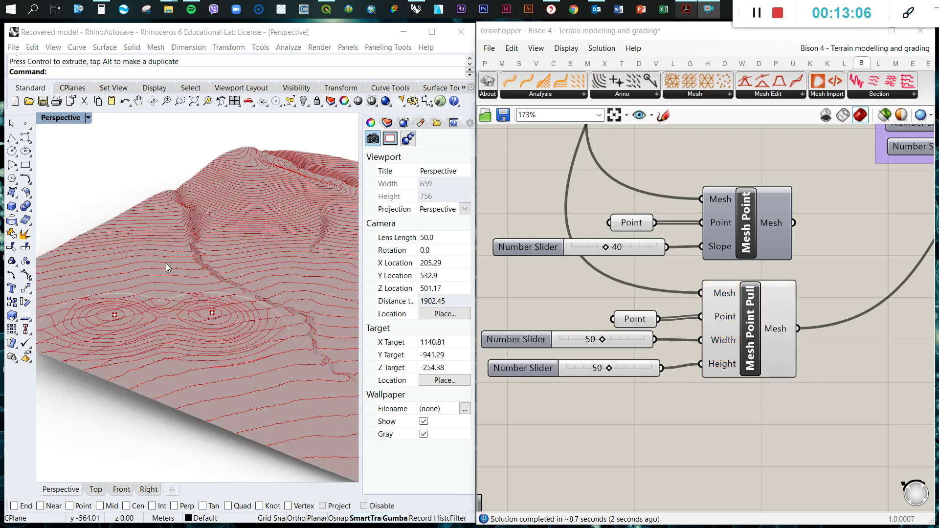
right_drag(193, 324, 196, 333)
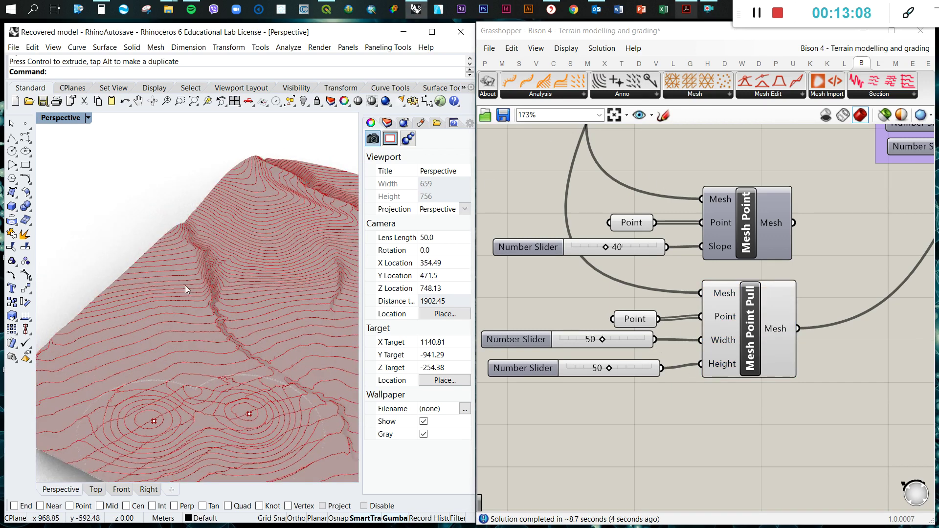
scroll(186, 290, down, 4)
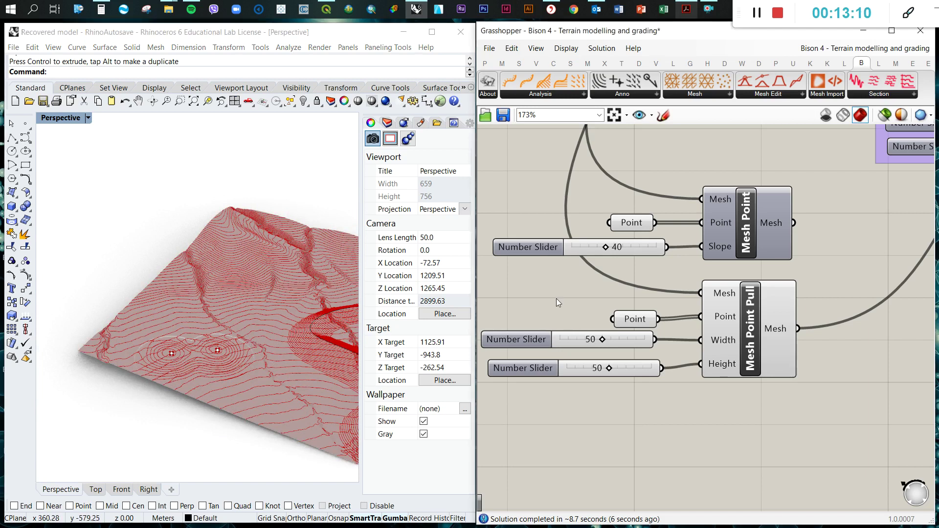
scroll(171, 339, down, 2)
scroll(312, 345, up, 2)
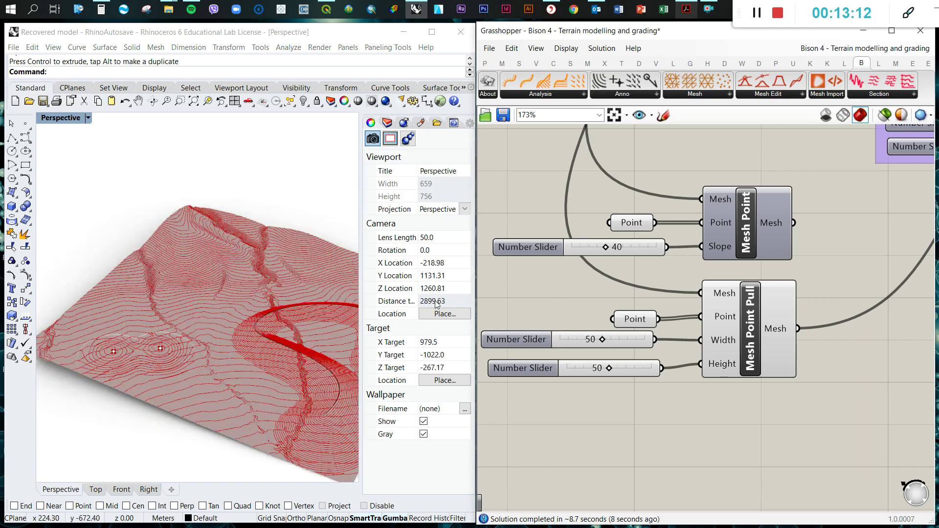
click(779, 96)
scroll(225, 326, down, 3)
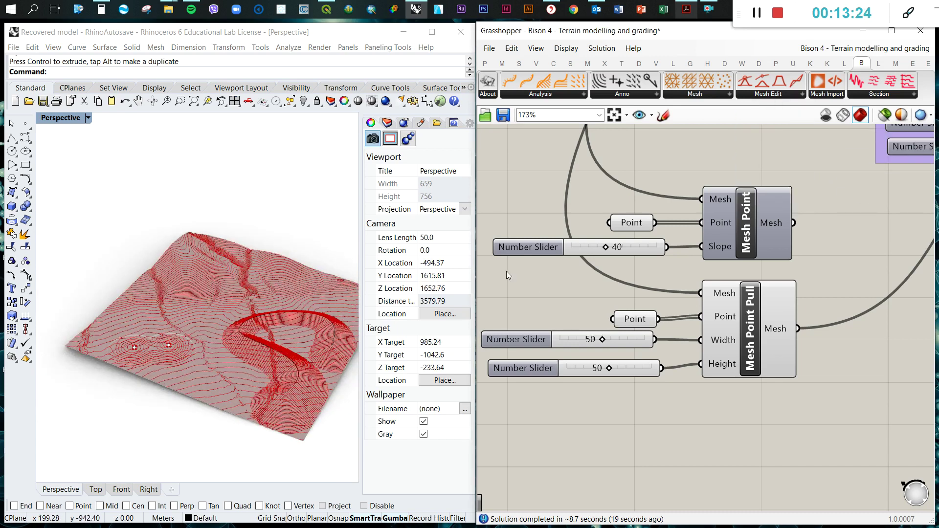
Step: Add Bison's CutFill analysis component to the canvas below Mesh Point Pull
click(584, 95)
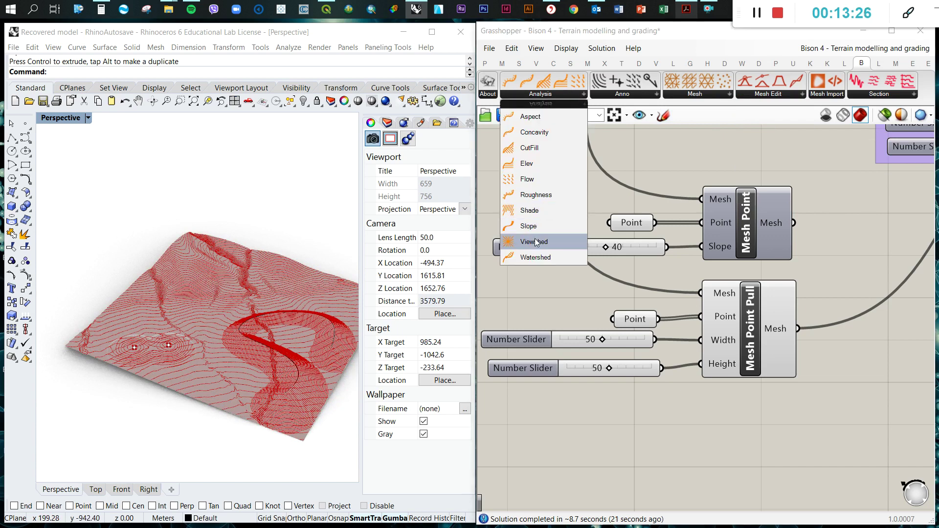
click(531, 151)
click(751, 437)
scroll(539, 339, down, 4)
scroll(654, 386, up, 2)
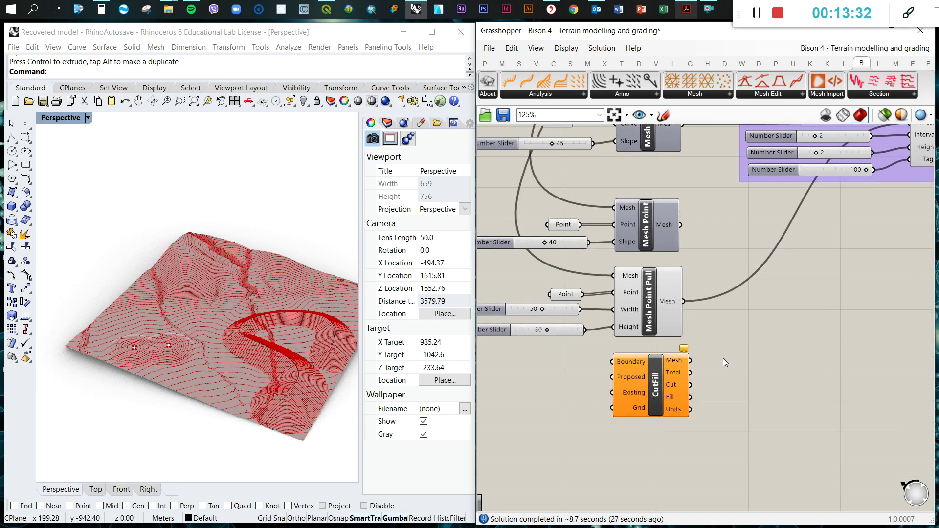
scroll(723, 358, down, 1)
drag(661, 386, 659, 399)
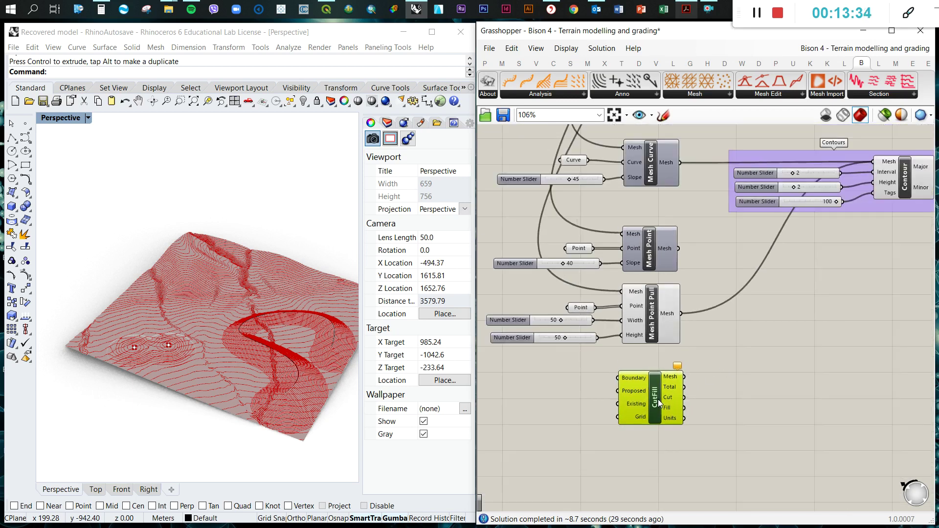
click(765, 403)
scroll(729, 339, down, 1)
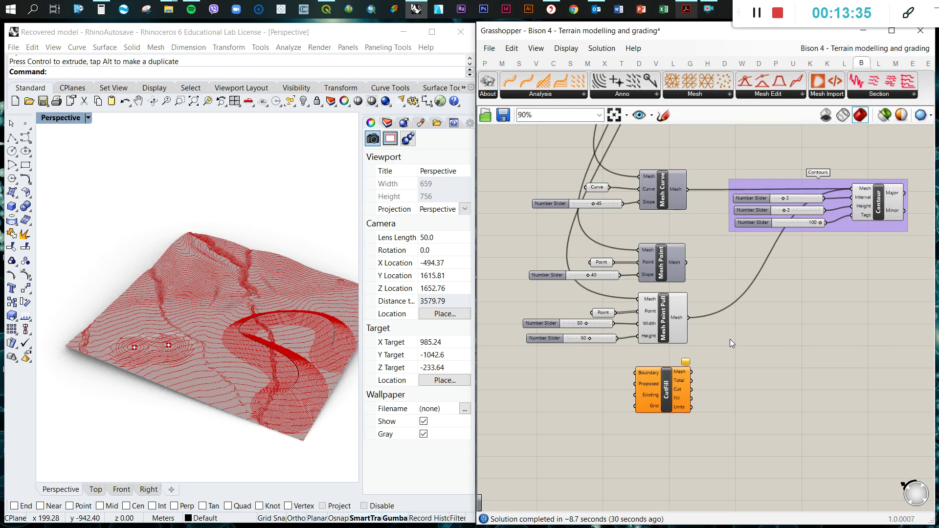
Step: Turn off the preview of the Mesh Point Pull component
middle_click(666, 325)
click(690, 298)
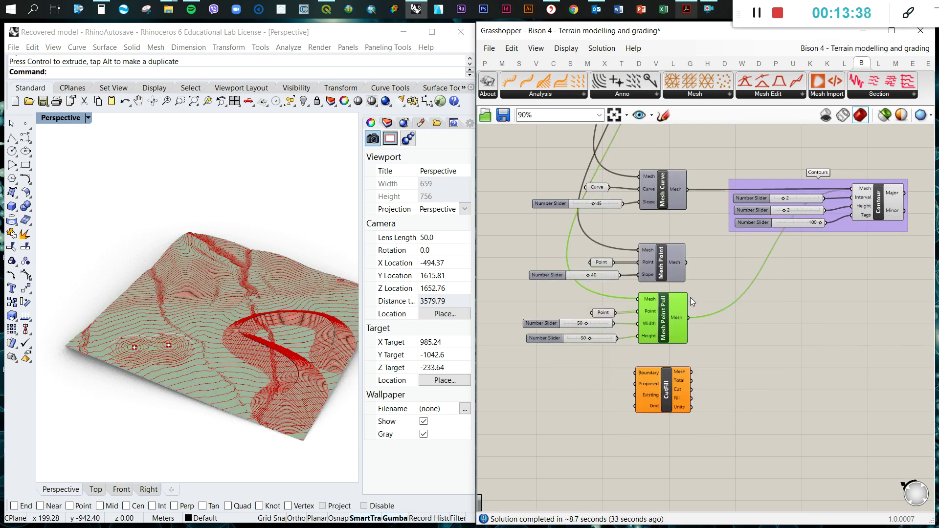
middle_click(662, 315)
click(703, 277)
click(759, 326)
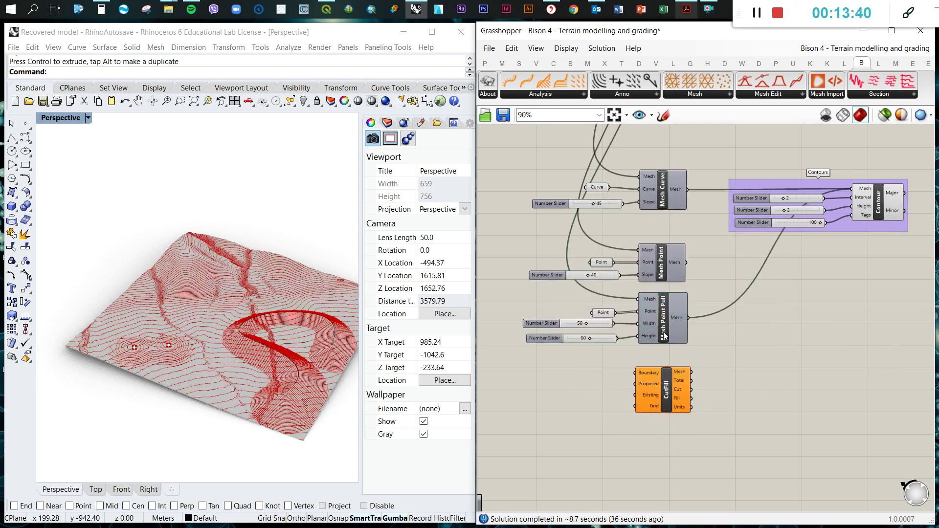
Step: Connect the Rotate component's Geometry output to CutFill's Existing input
scroll(643, 396, up, 2)
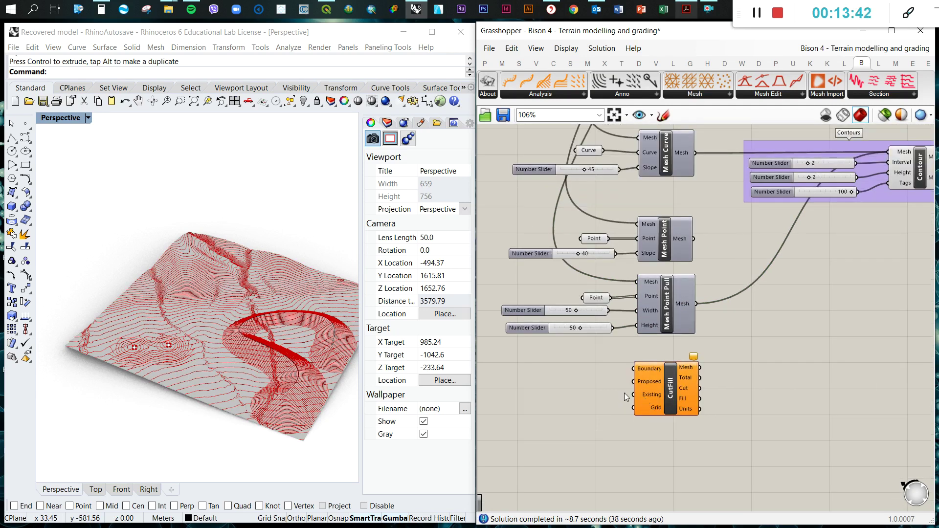
scroll(649, 362, down, 1)
scroll(653, 360, up, 3)
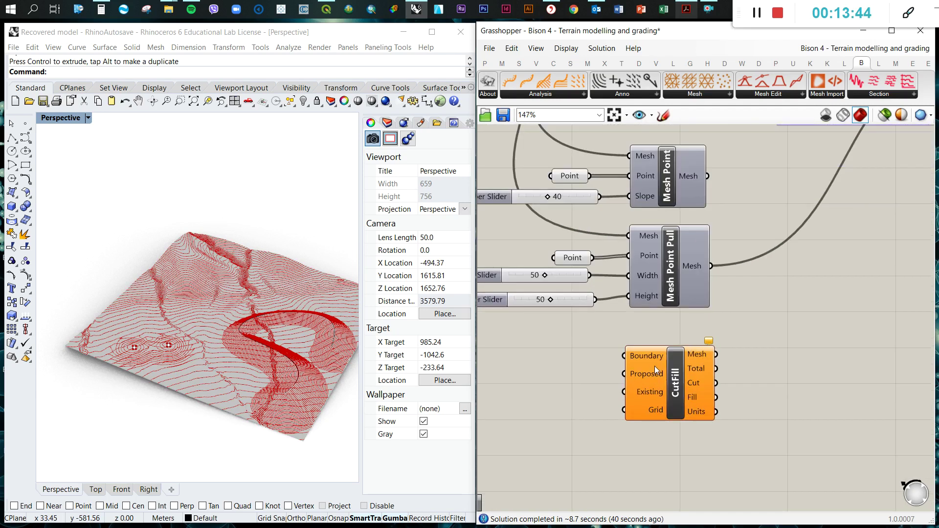
click(680, 366)
drag(679, 363, 684, 363)
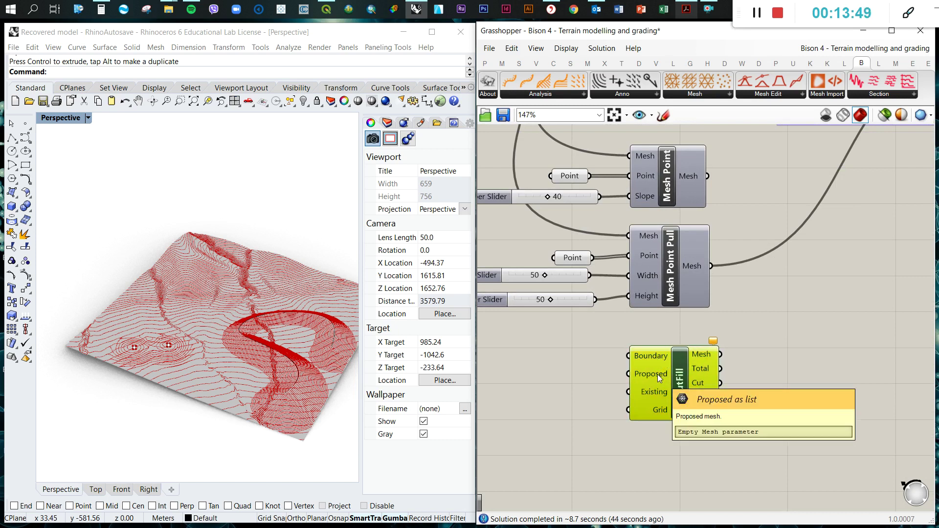
scroll(714, 397, down, 5)
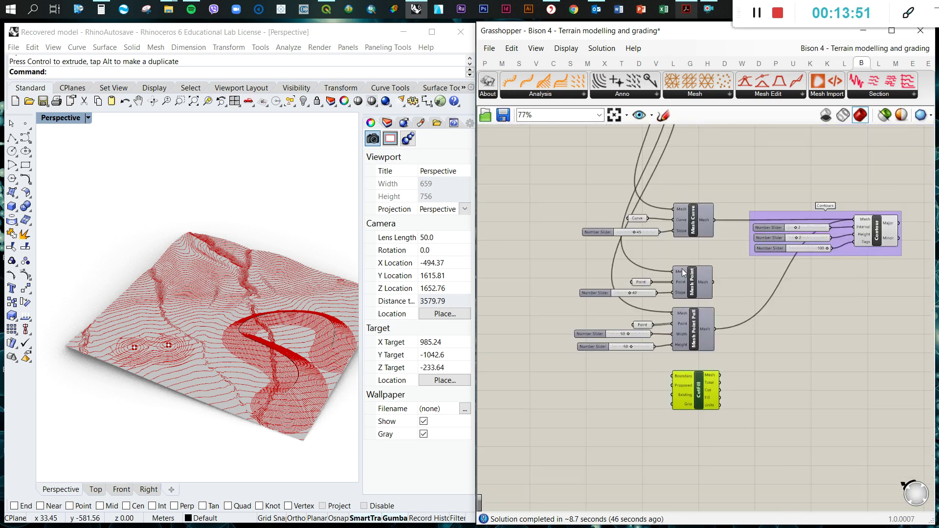
scroll(660, 189, up, 2)
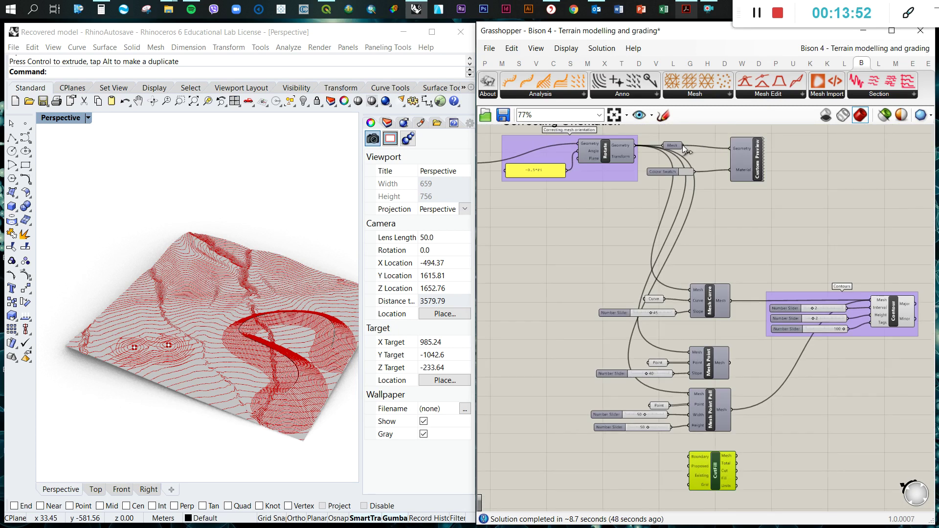
drag(636, 146, 688, 474)
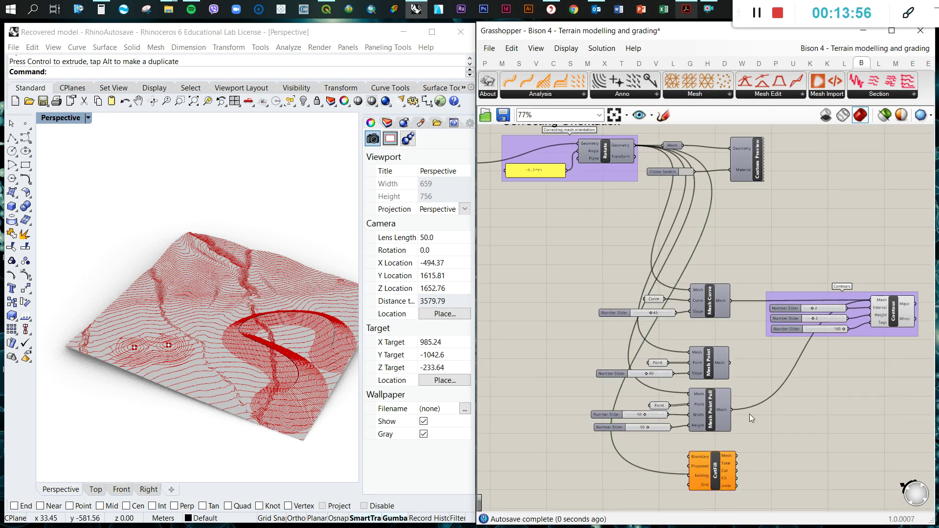
Step: Connect Mesh Curve's Mesh output to CutFill's Proposed input
scroll(749, 413, up, 2)
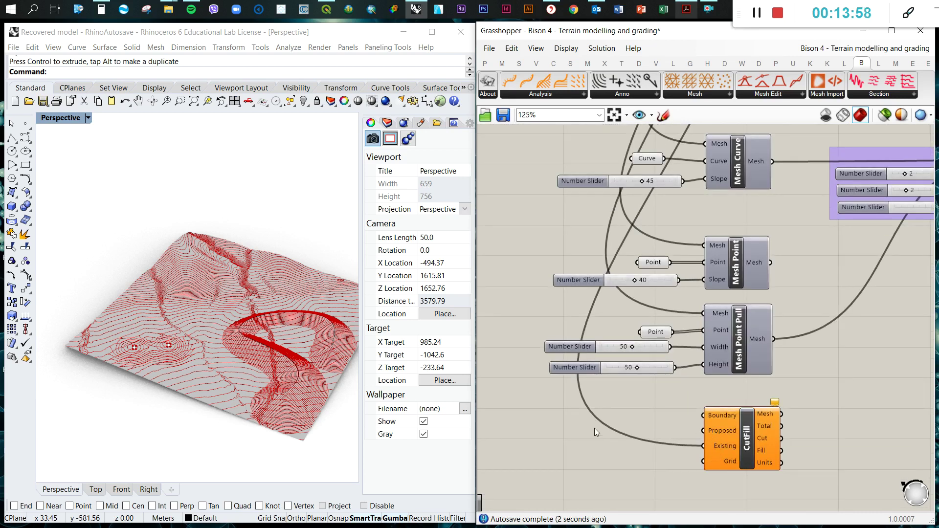
scroll(734, 367, down, 2)
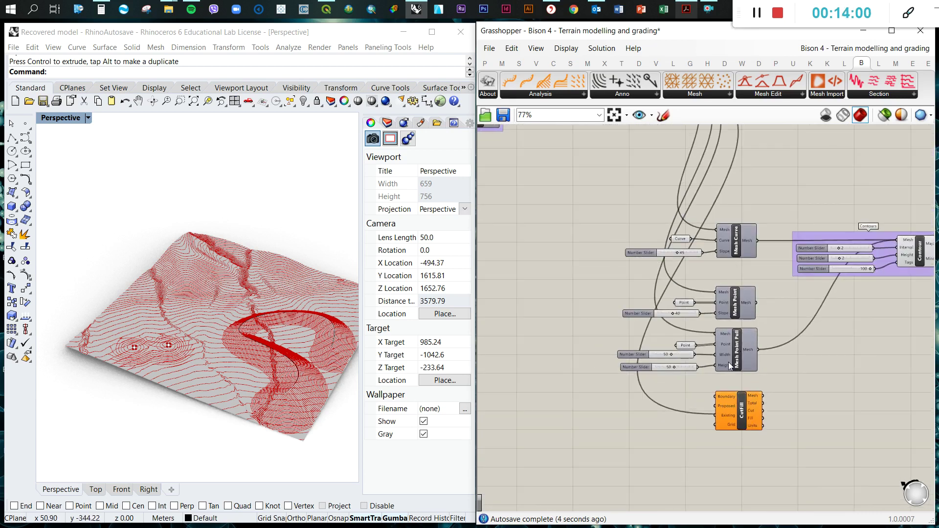
scroll(747, 250, up, 1)
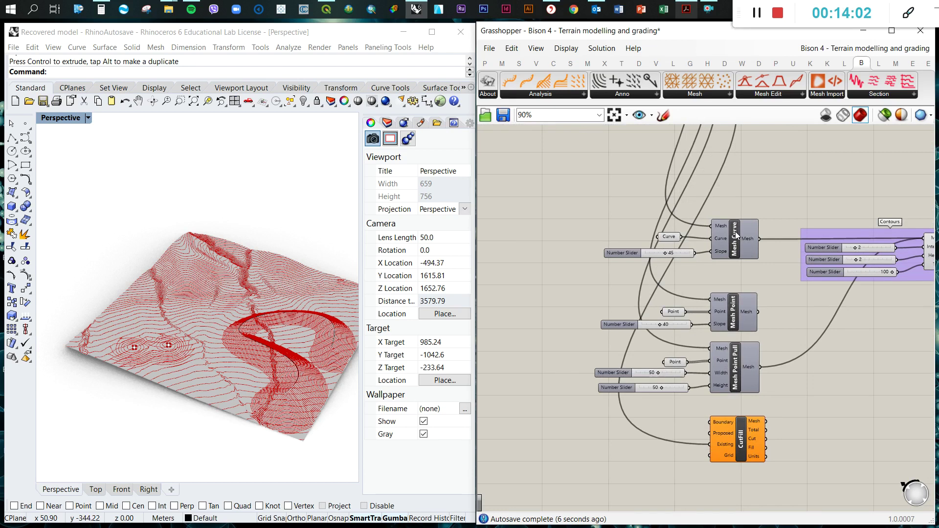
click(735, 231)
click(811, 341)
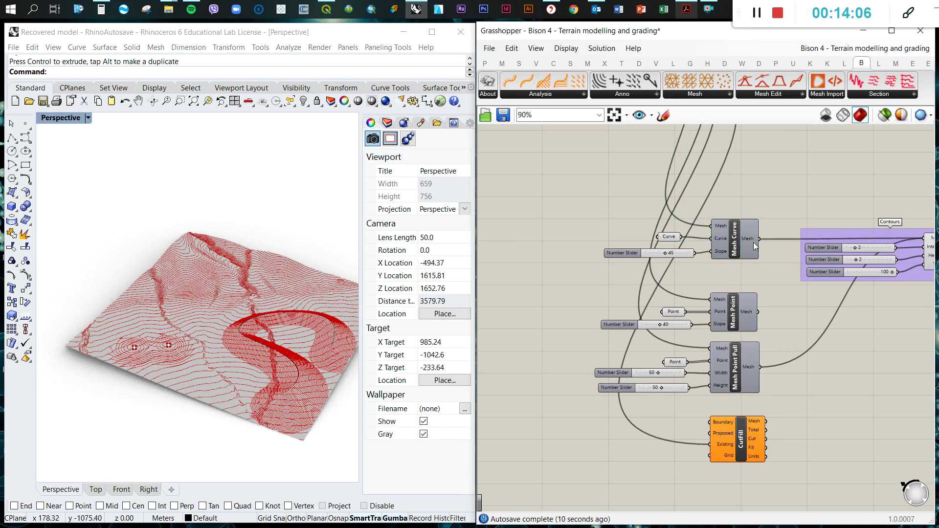
click(738, 239)
drag(760, 240, 712, 433)
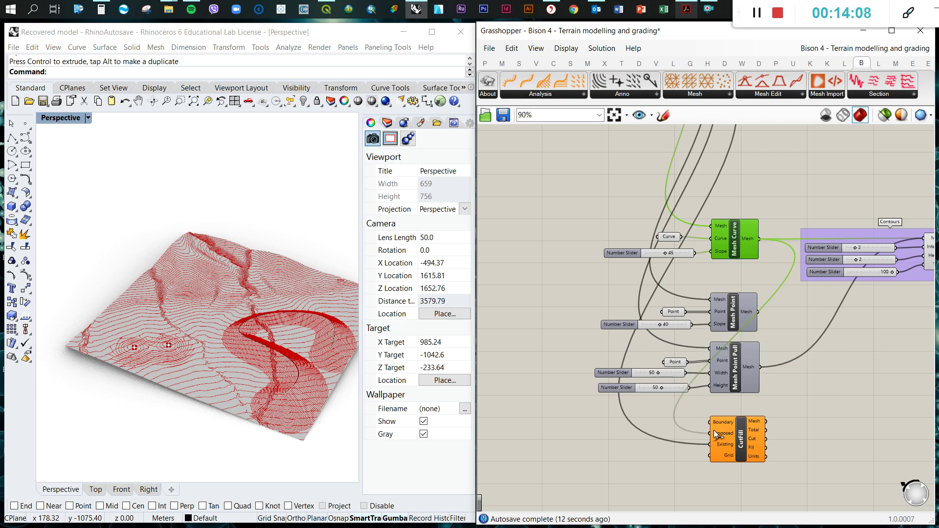
click(841, 444)
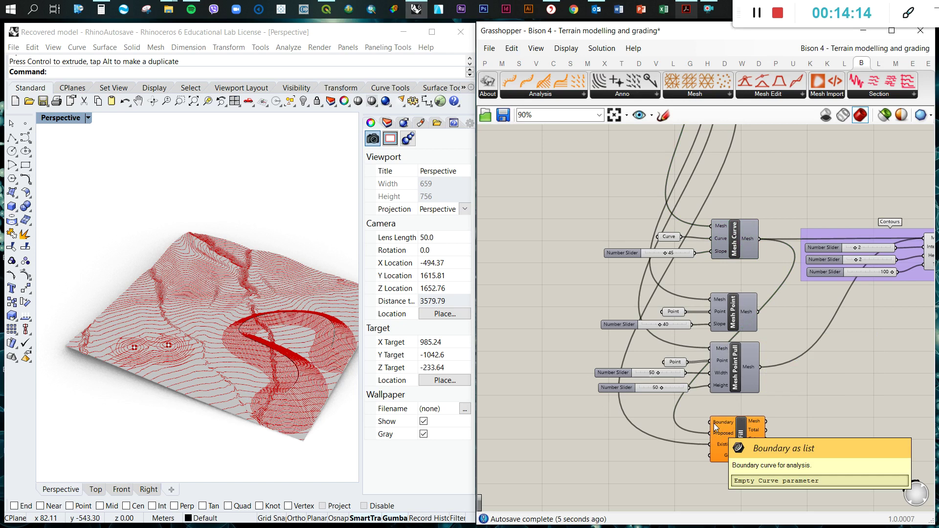
Step: Draw a rectangle in Rhino's Top view enclosing the whole area graded along the curve
click(95, 490)
scroll(183, 300, down, 3)
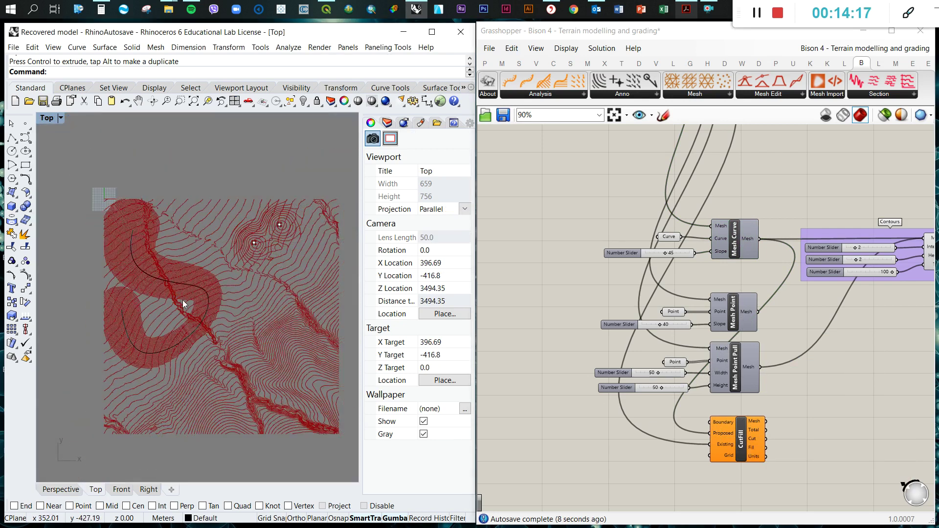
click(22, 143)
click(95, 193)
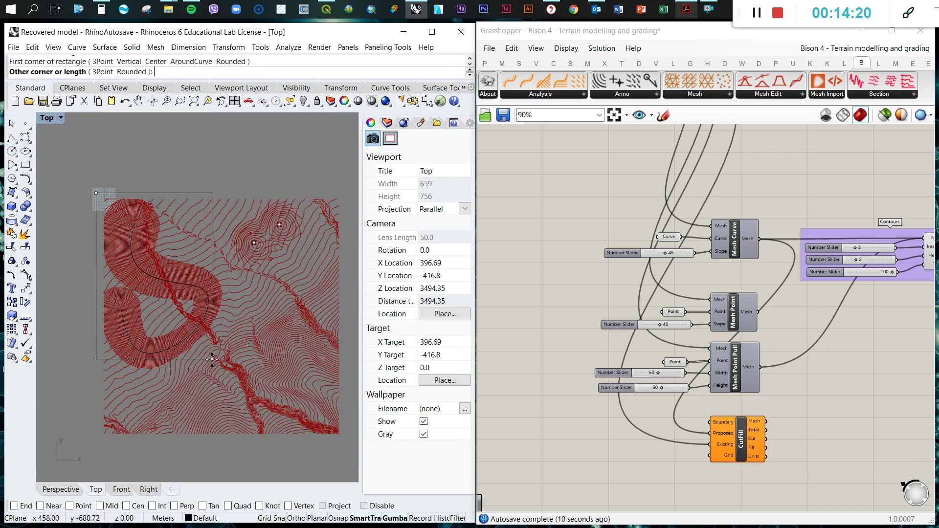
click(227, 375)
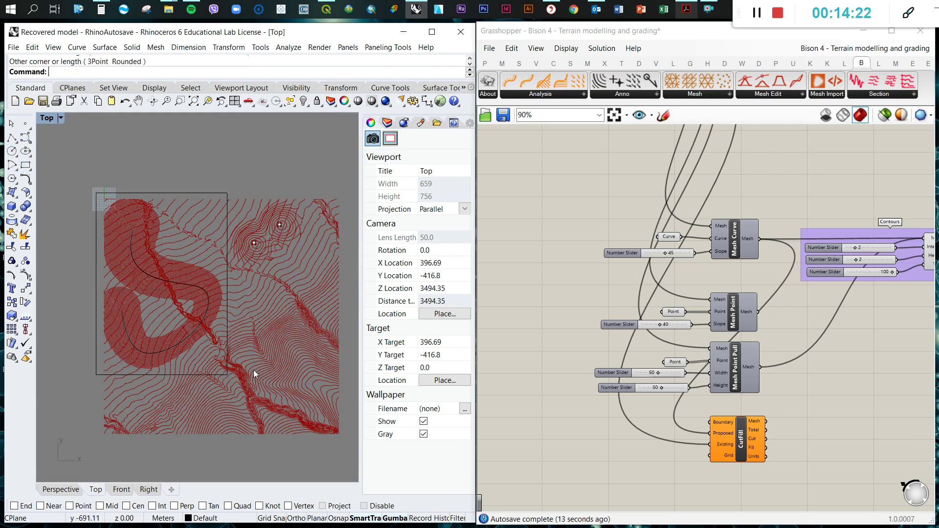
click(12, 123)
Step: Switch to the Perspective view, set its display mode to Wireframe and orbit to see the rectangle beneath the terrain
click(69, 489)
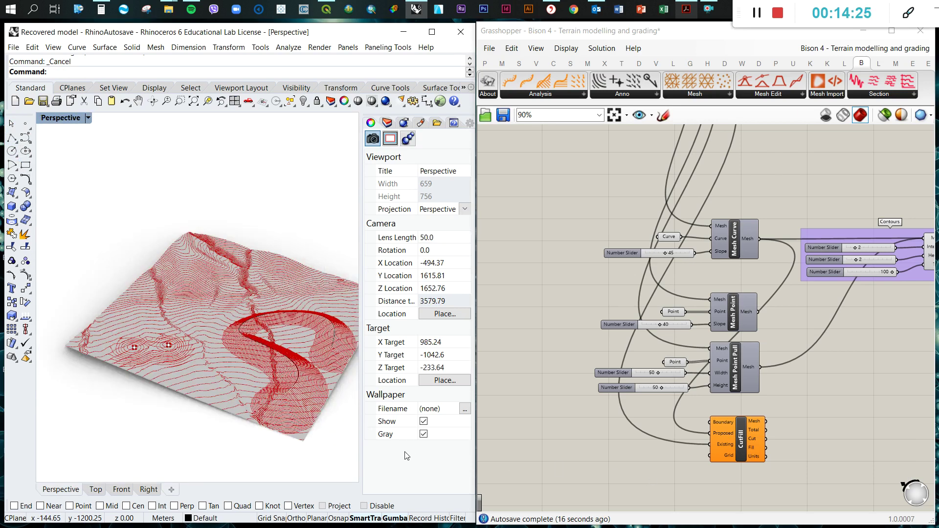
click(88, 118)
click(77, 149)
right_drag(228, 344, 214, 327)
Step: Add a Curve parameter beside CutFill and connect it to the Boundary input
scroll(690, 459, up, 2)
double_click(666, 462)
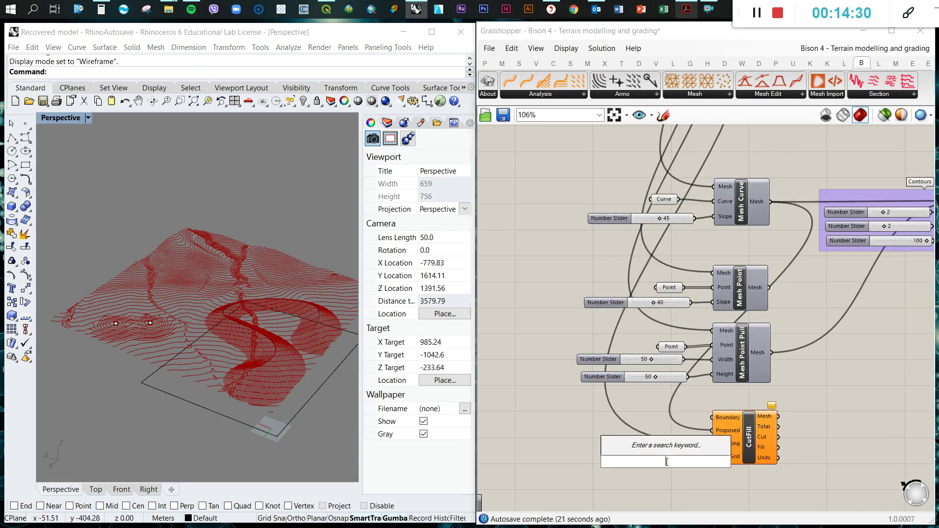
text(curve)
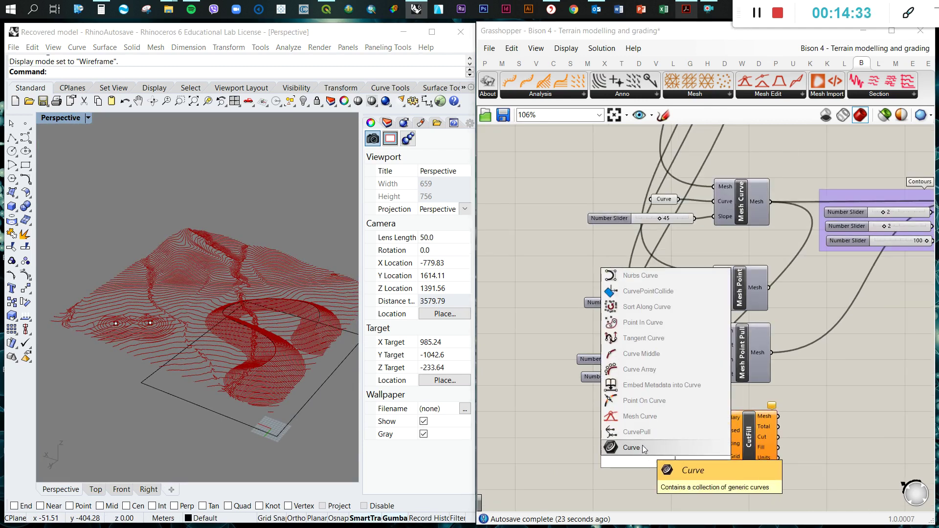
key(Return)
drag(673, 462, 712, 418)
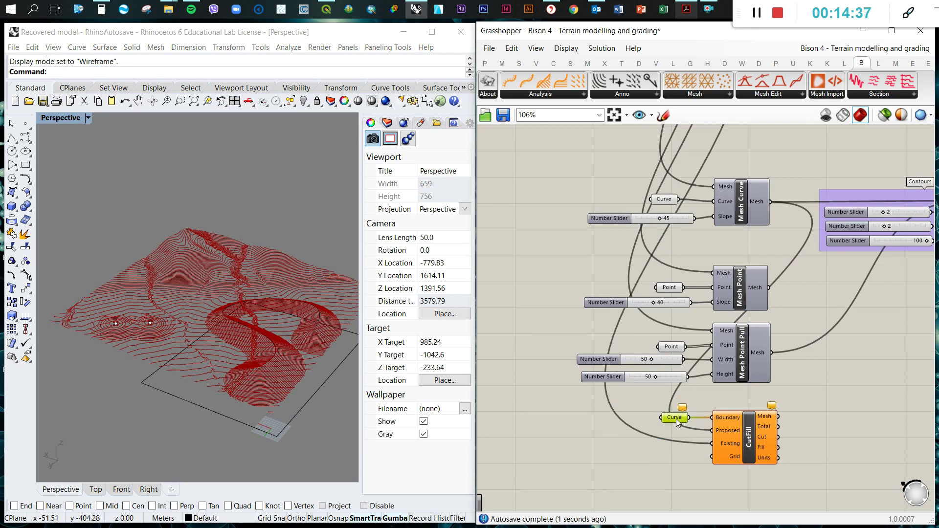
Step: Reference the rectangle drawn under the terrain in CutFill's boundary Curve parameter
right_click(676, 419)
click(718, 439)
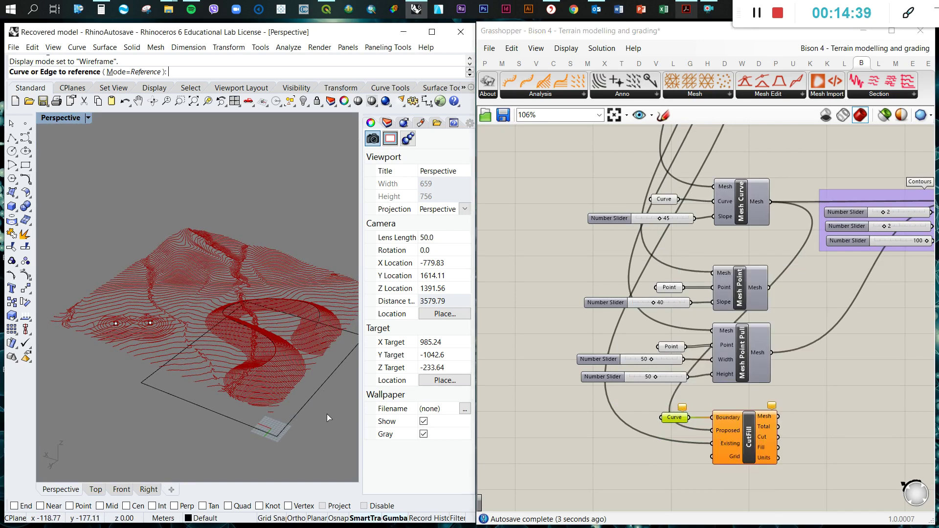
click(306, 401)
click(587, 447)
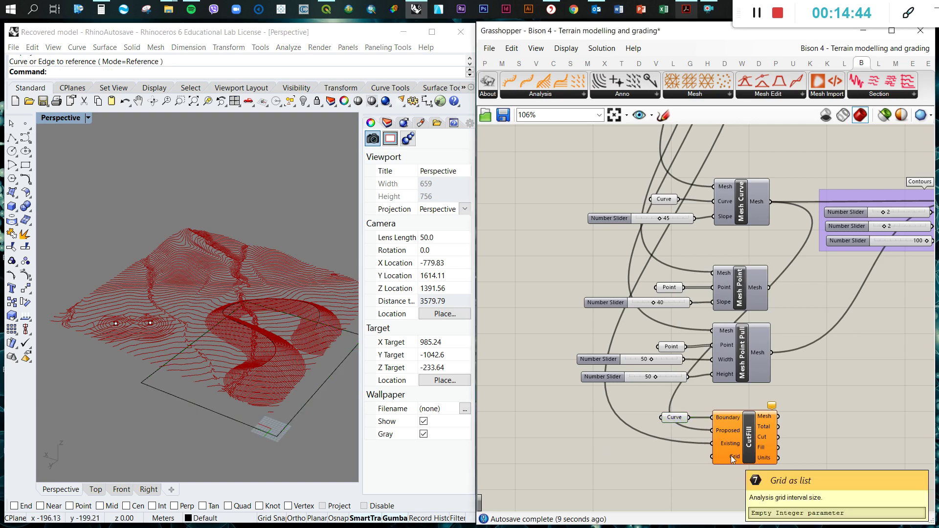
Step: Add a number slider of value 2 and connect it to CutFill's Grid input
double_click(651, 460)
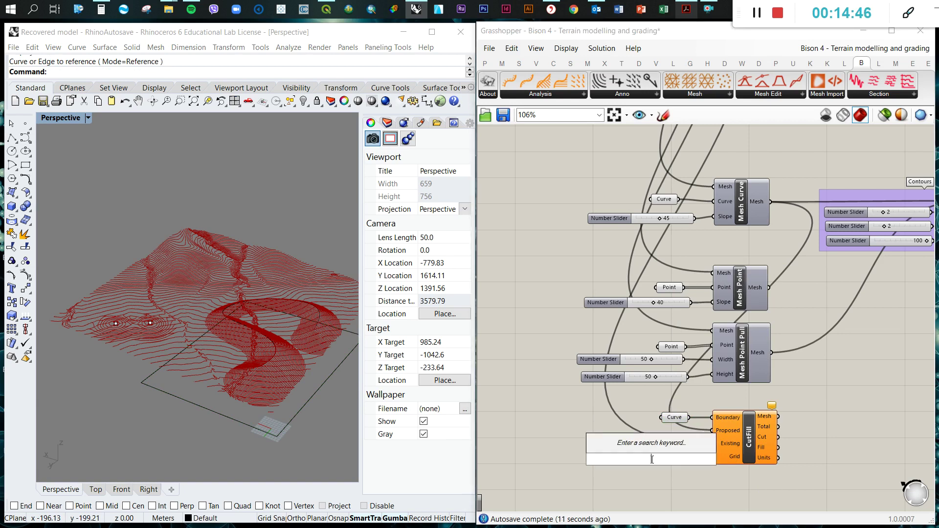
text(2)
key(Return)
drag(682, 463, 669, 461)
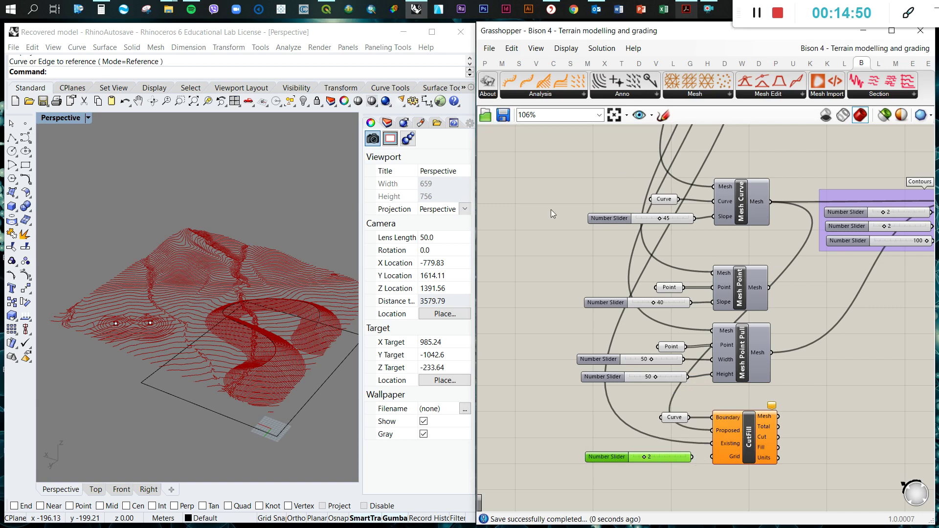
drag(691, 457, 711, 456)
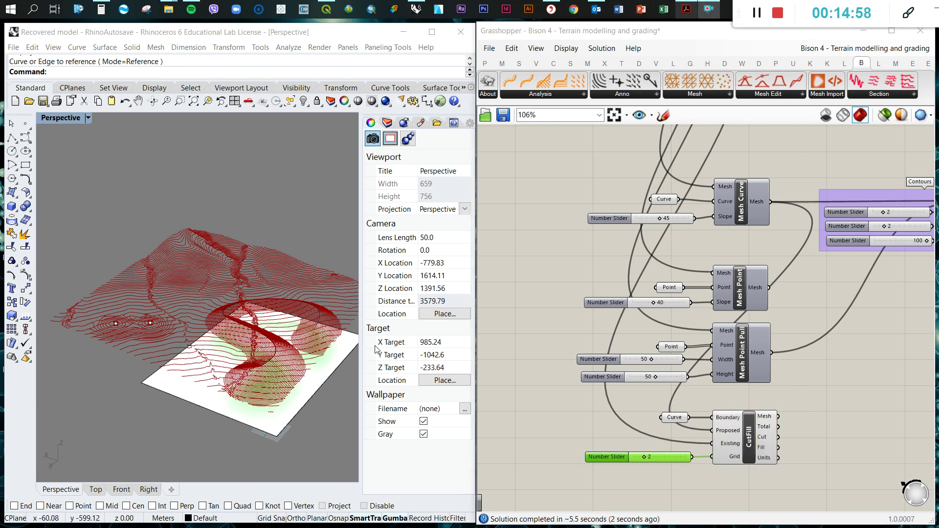
Step: Turn off the preview of the Contour component in the Contours group
scroll(644, 358, down, 3)
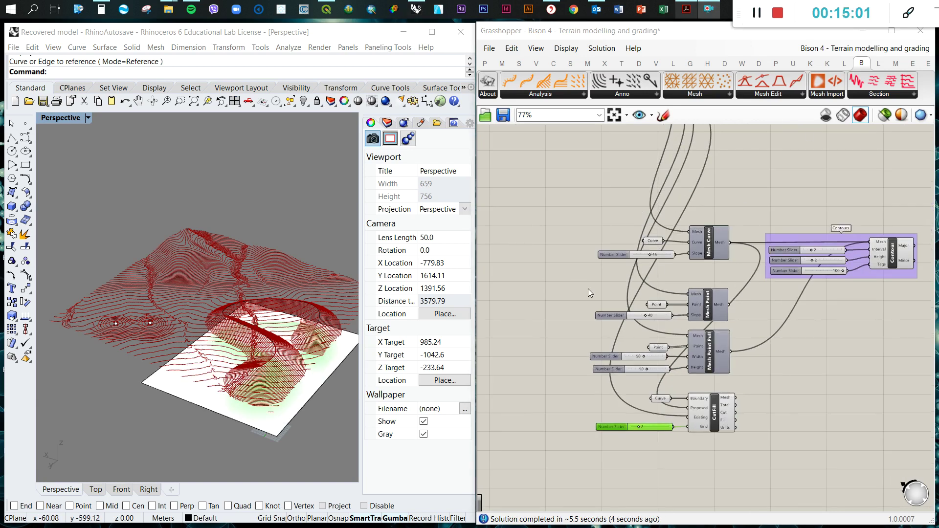
middle_click(893, 259)
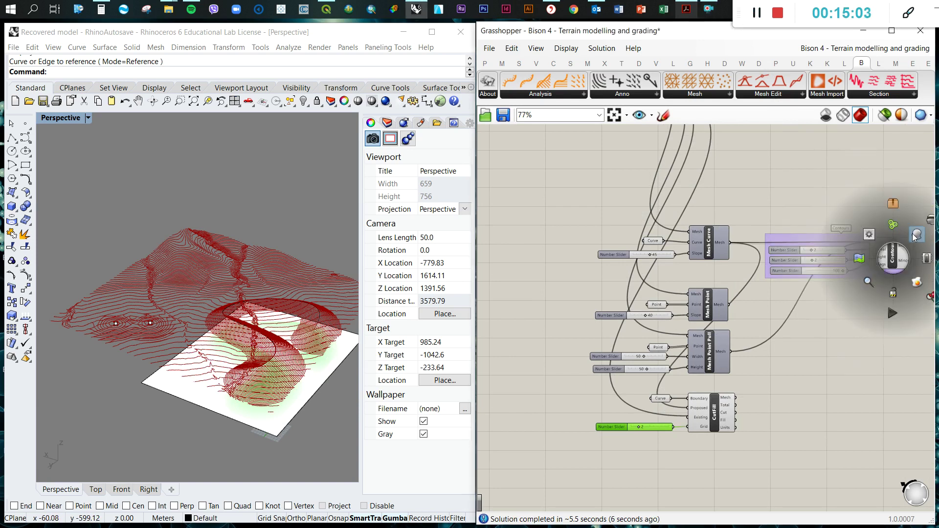
click(856, 257)
click(825, 356)
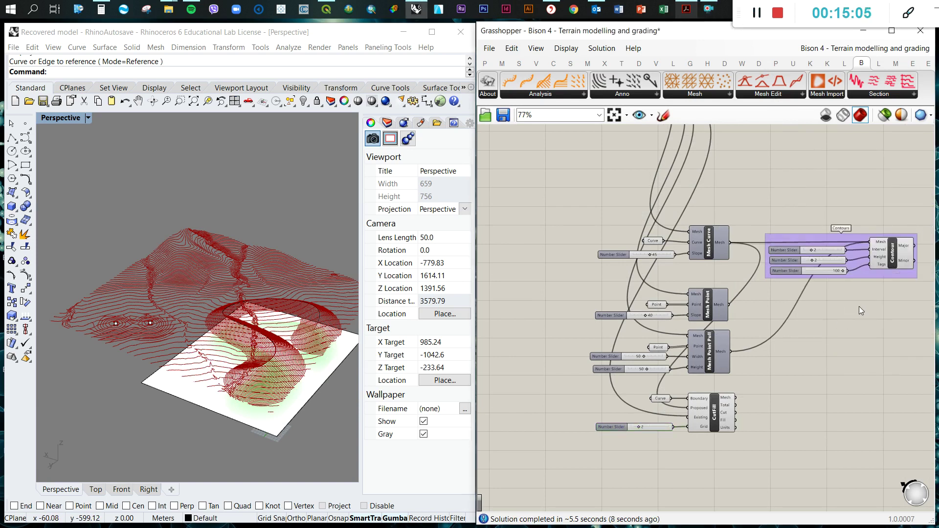
scroll(879, 267, down, 2)
click(881, 259)
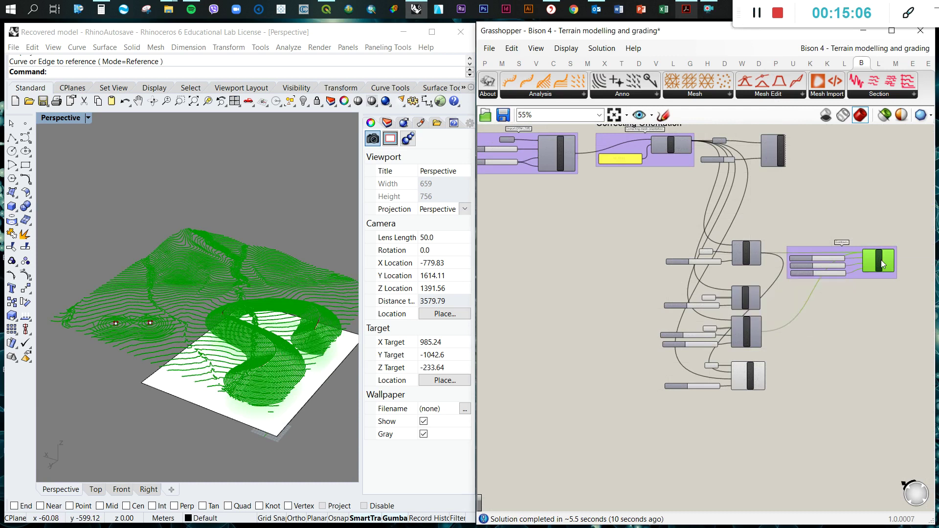
right_click(882, 260)
click(832, 301)
Step: Examine the coloured cut and fill mesh in the Perspective view alongside the CutFill component's outputs
scroll(273, 378, up, 2)
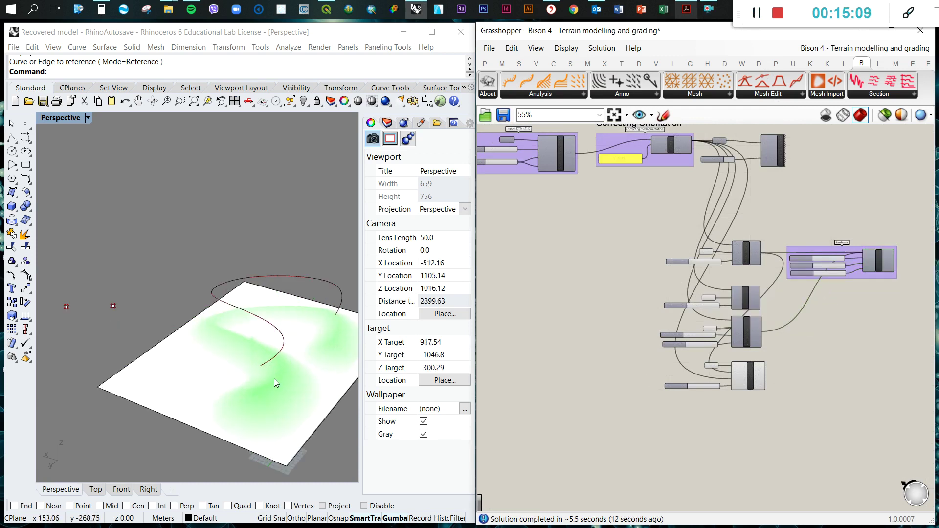
right_drag(273, 378, 260, 399)
scroll(770, 381, up, 3)
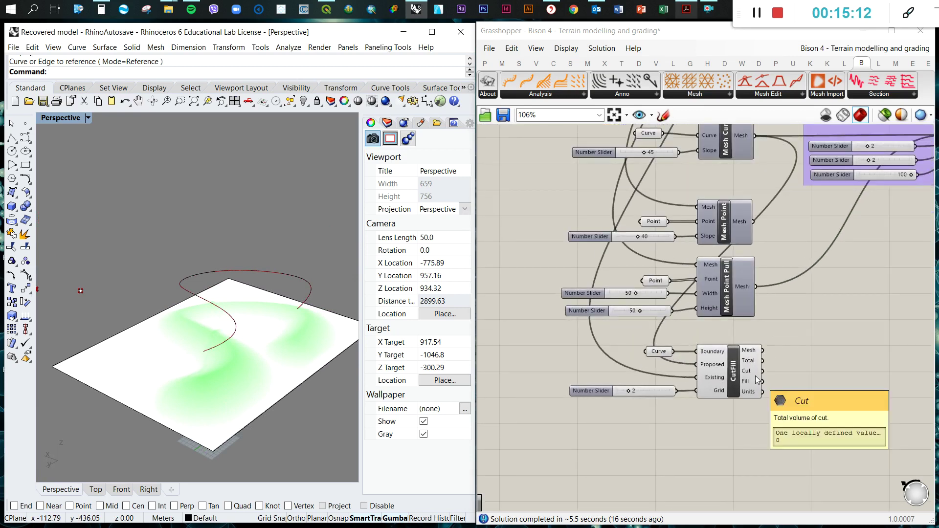
scroll(770, 381, up, 2)
right_drag(258, 370, 254, 361)
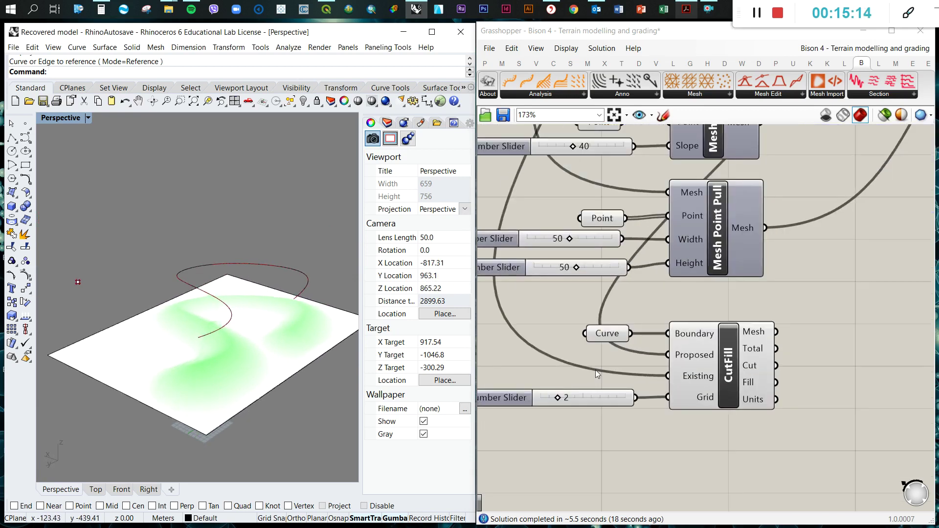
click(809, 363)
scroll(225, 324, down, 2)
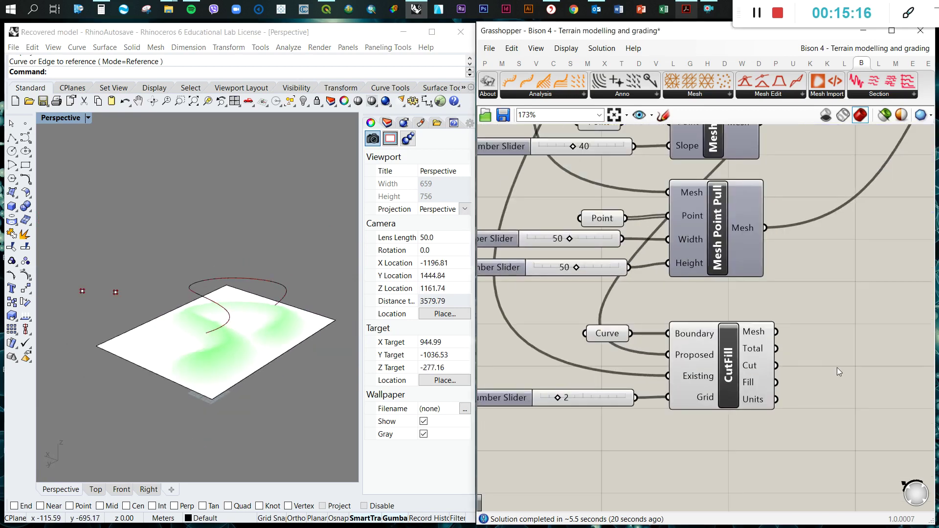
Step: Add a panel beside the CutFill component and connect it to the Total output
mouse_move(767, 335)
double_click(850, 349)
text(meter)
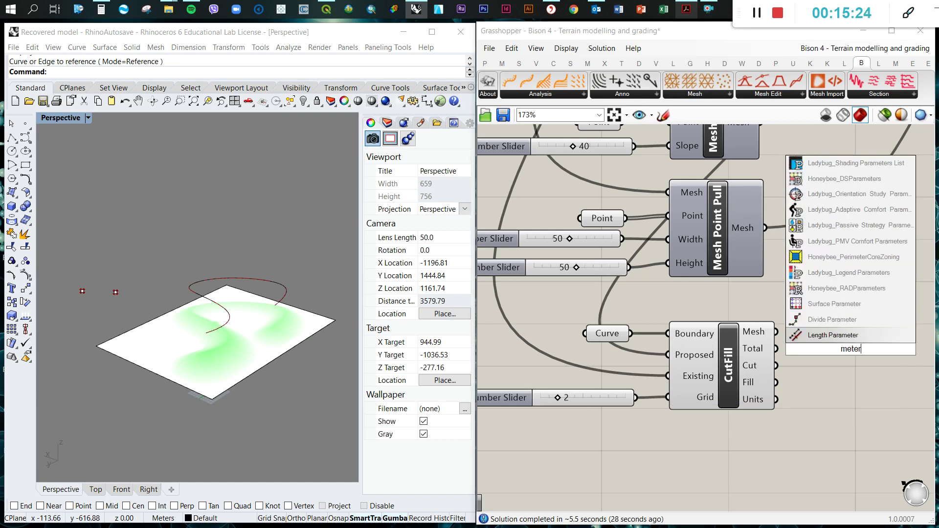
key(BackSpace)
key(BackSpace)
key(BackSpace)
key(BackSpace)
key(BackSpace)
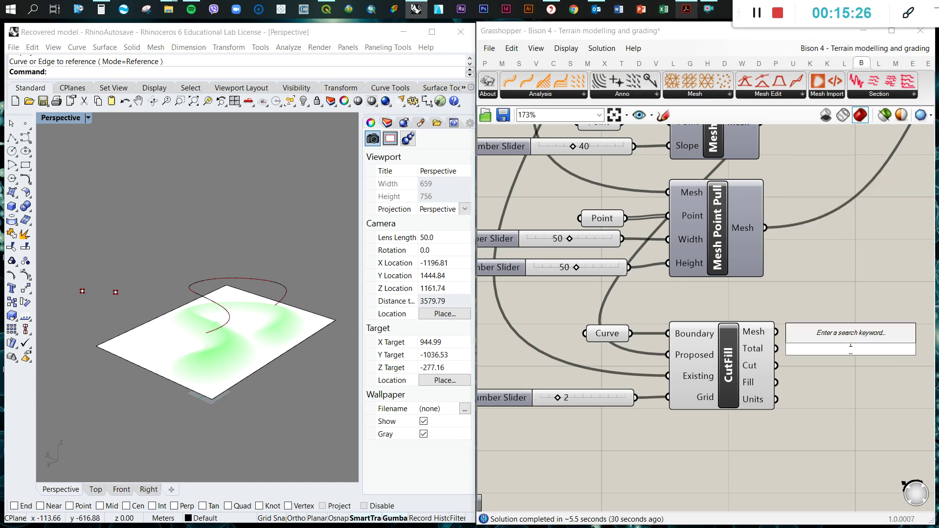
text(panel)
key(Return)
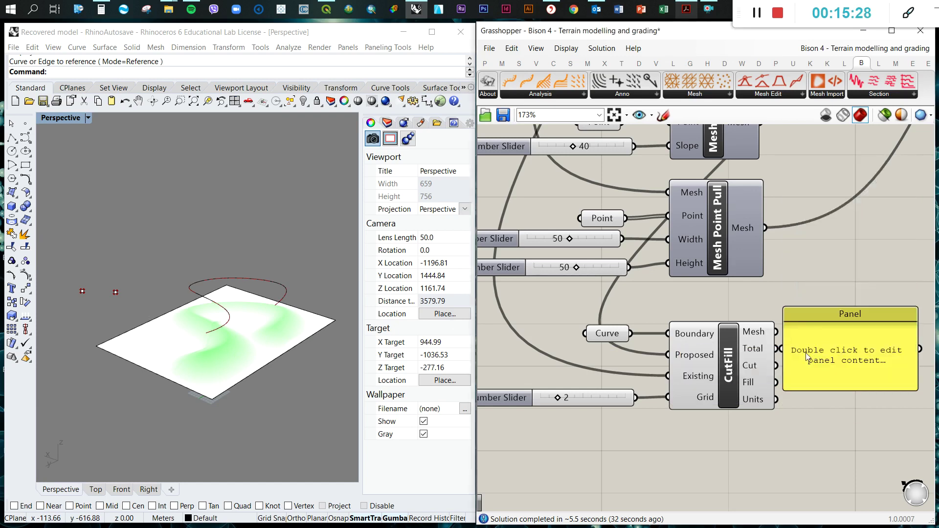
drag(776, 348, 841, 342)
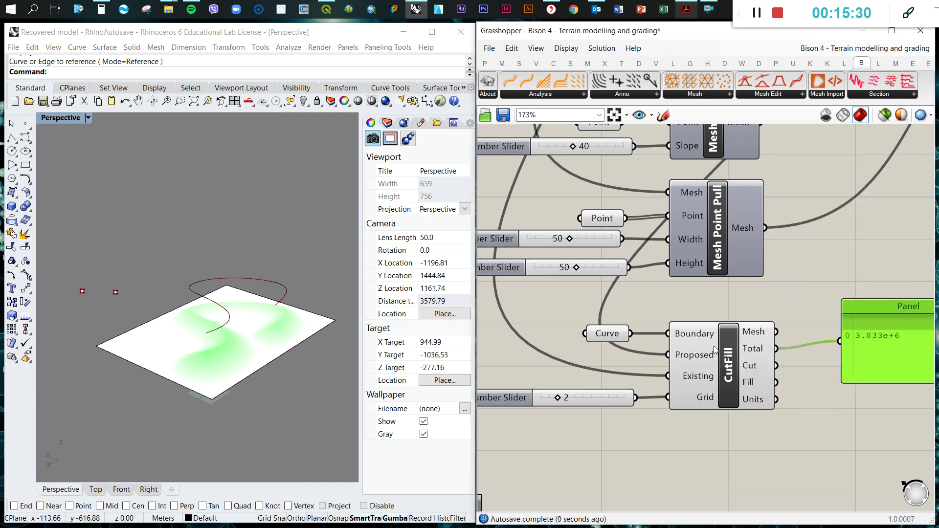
right_drag(935, 350, 856, 349)
drag(884, 344, 918, 345)
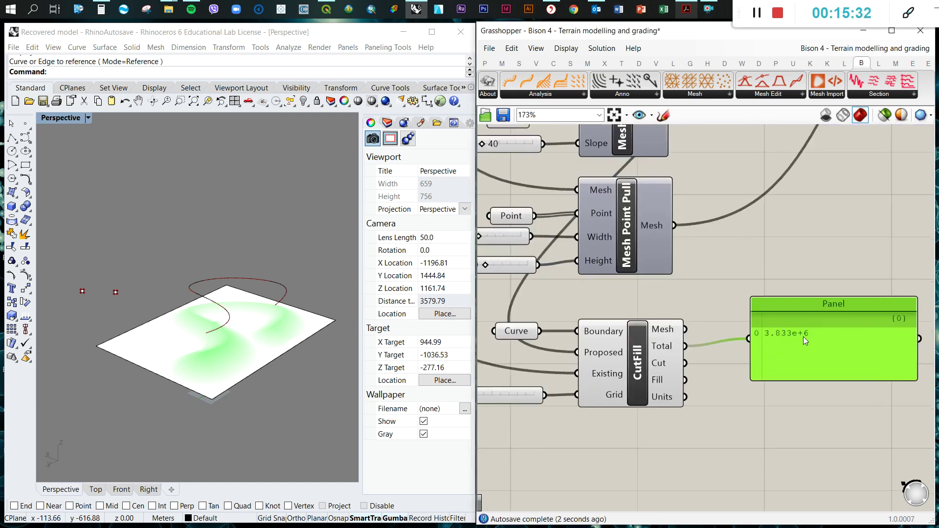
Step: Shorten the Total panel and place two copies below it, connected to CutFill's Cut and Fill outputs
mouse_move(782, 380)
mouse_down()
mouse_move(784, 337)
mouse_move(785, 398)
mouse_up()
click(712, 387)
drag(686, 363, 750, 382)
click(767, 440)
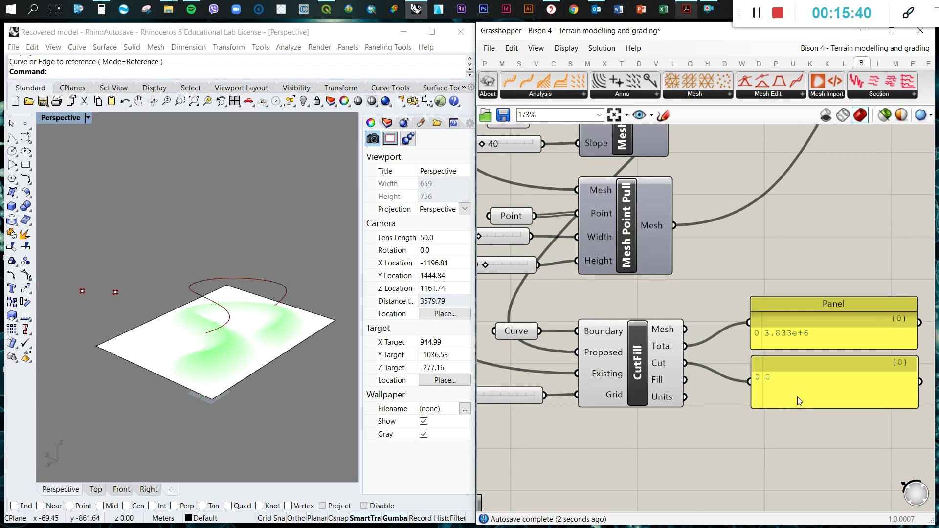
drag(790, 385, 794, 448)
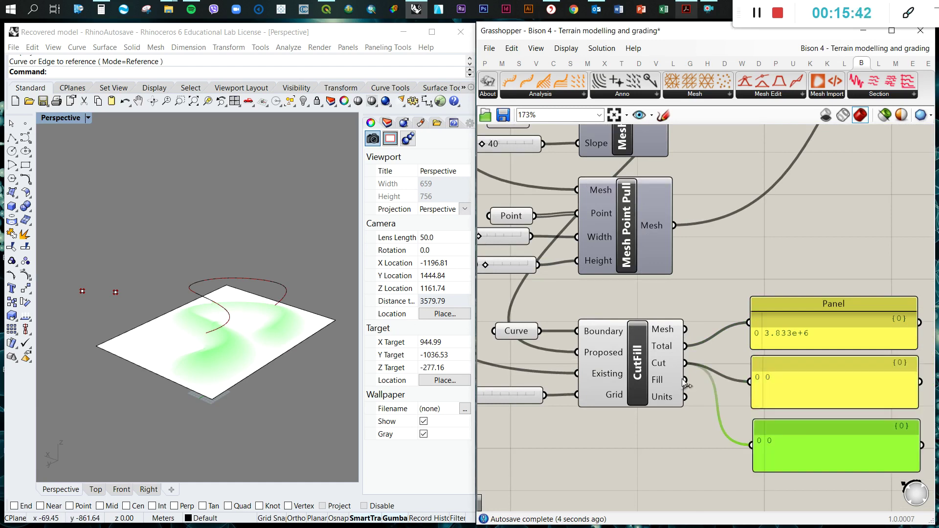
drag(686, 381, 736, 444)
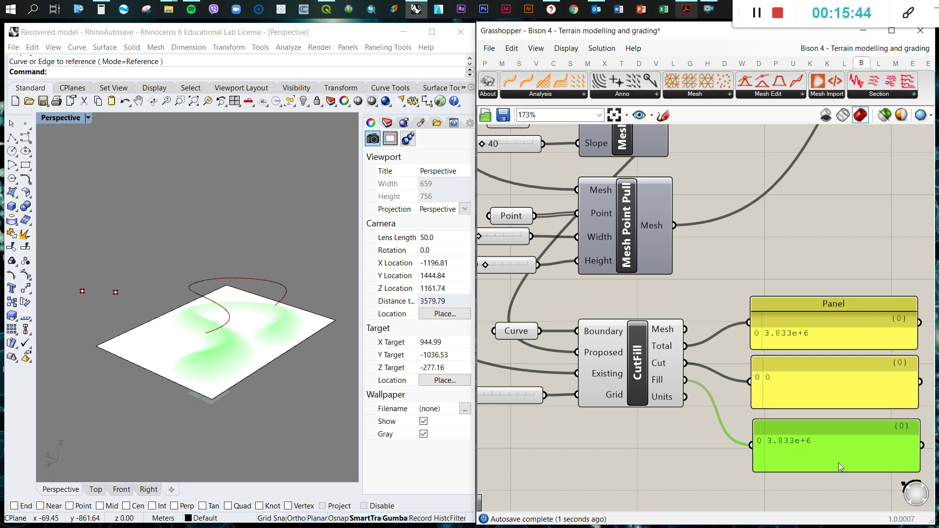
Step: Duplicate the Fill panel below itself and connect the copy to CutFill's Units output
scroll(694, 391, down, 3)
scroll(676, 377, up, 3)
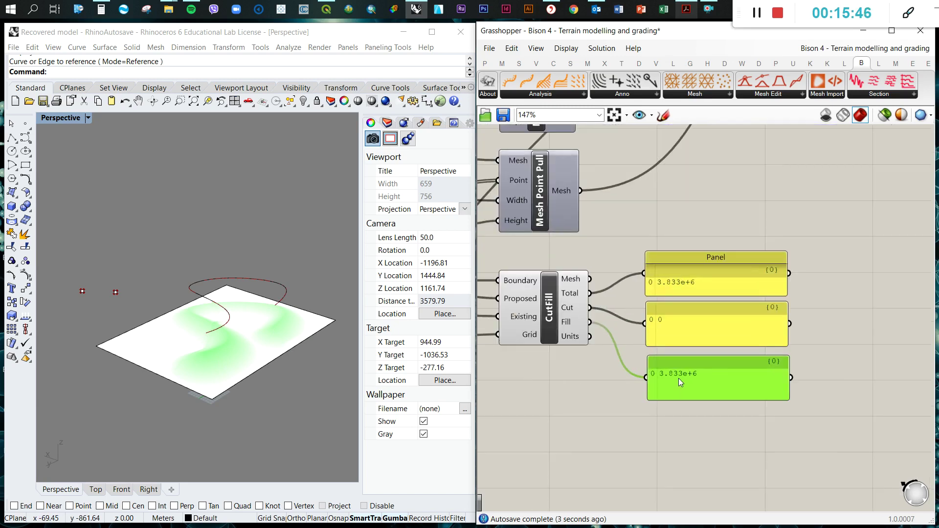
alt+drag(679, 378, 680, 436)
drag(589, 337, 646, 434)
click(832, 386)
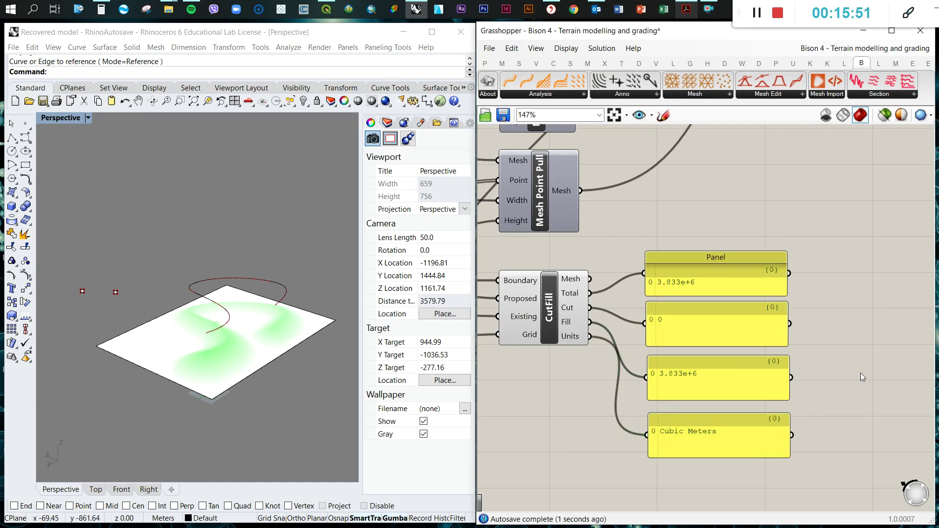
Step: Move the three mesh editing components, their inputs and the Contours group up, away from the CutFill components
scroll(844, 338, down, 3)
scroll(563, 294, up, 2)
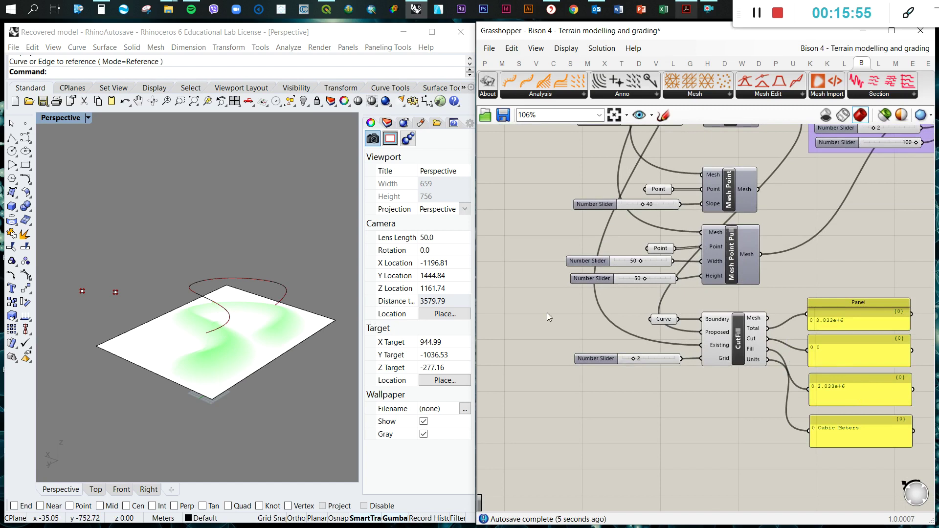
scroll(547, 313, down, 3)
scroll(758, 298, down, 3)
scroll(714, 195, up, 2)
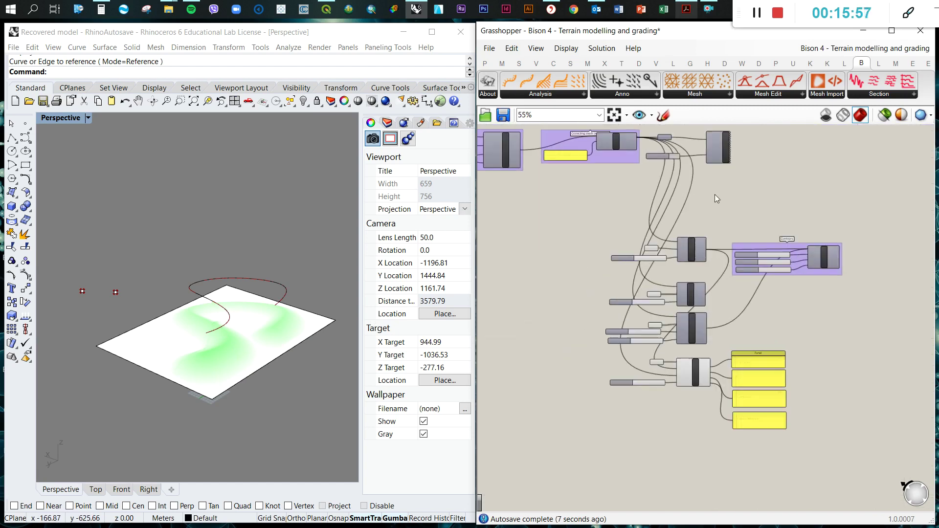
scroll(659, 395, up, 2)
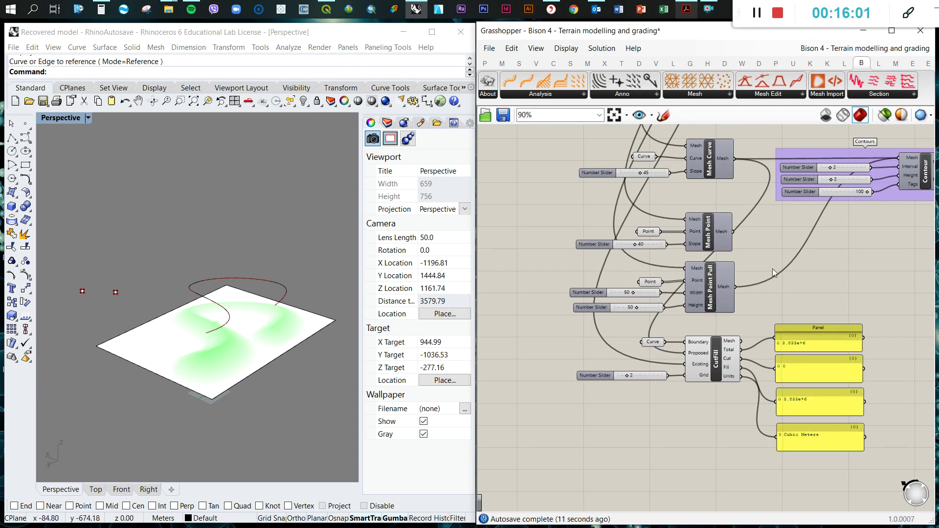
scroll(698, 286, down, 2)
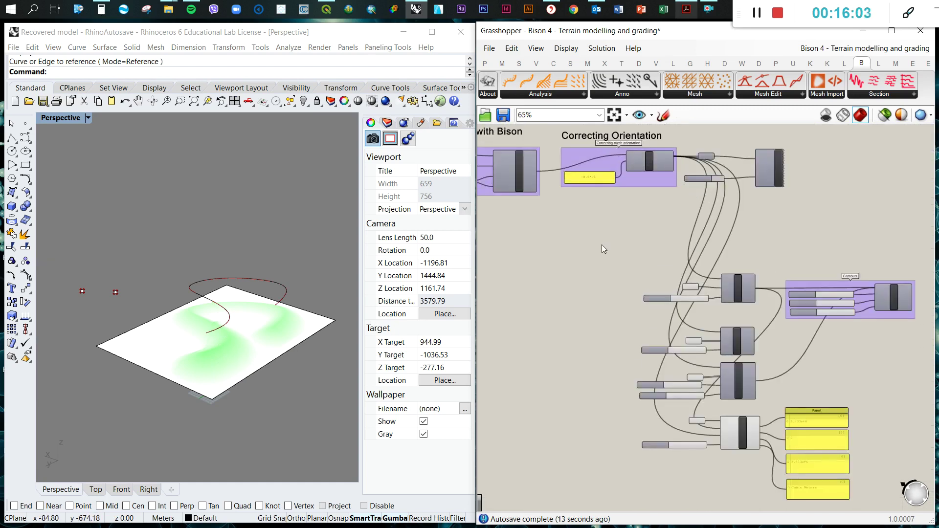
drag(623, 242, 935, 418)
drag(750, 345, 748, 312)
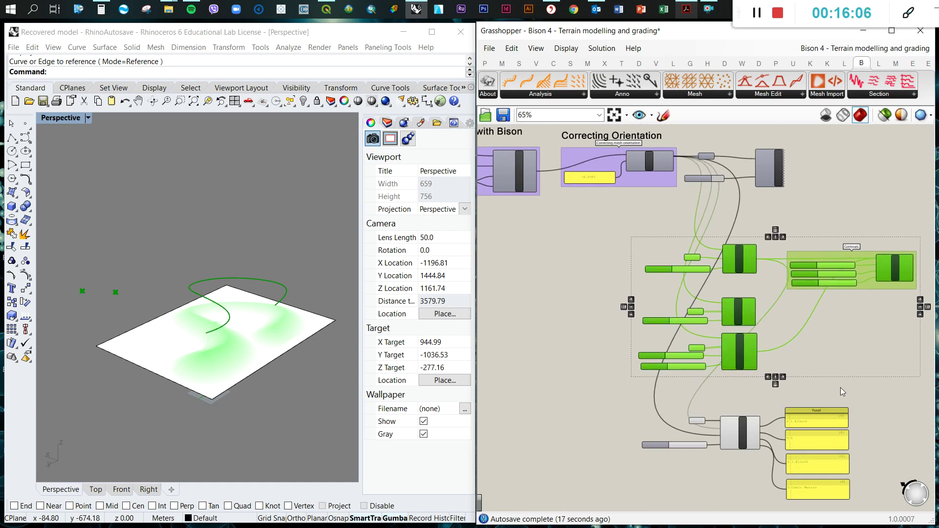
Step: Group the three mesh editing components with their inputs and name the group "Terrain manipulation"
click(568, 199)
drag(618, 227, 771, 378)
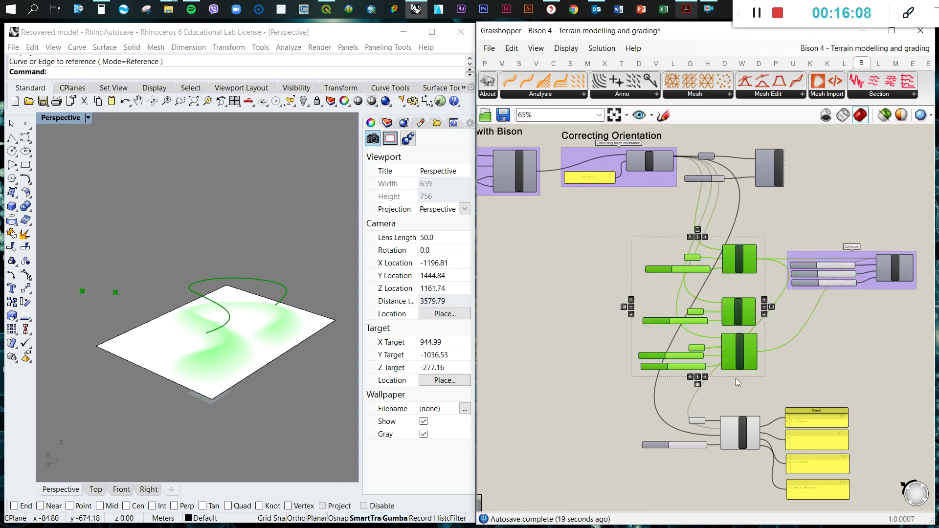
key(ctrl+g)
right_click(703, 251)
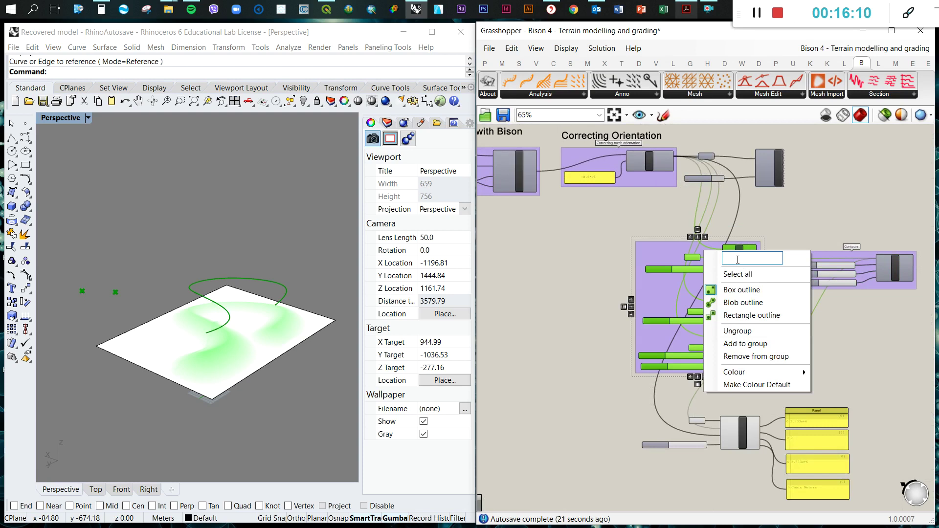
text(Terrain)
text( manipulation)
click(836, 349)
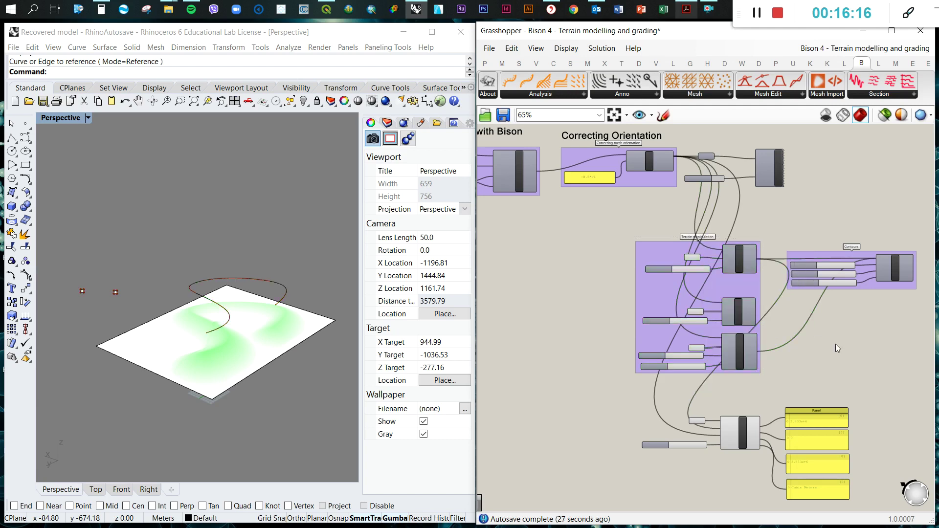
Step: Group the CutFill component with its inputs and panels and name the group "Cut and Fill calculations"
drag(634, 388, 868, 504)
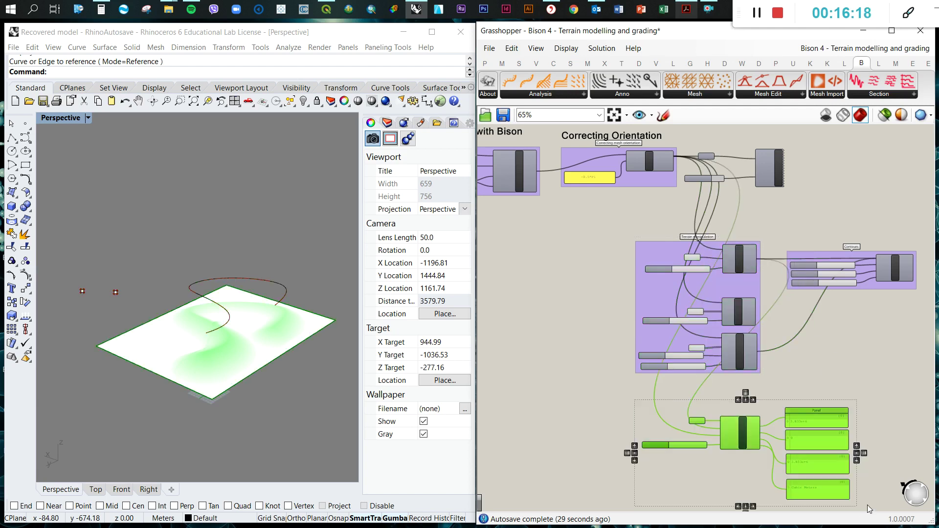
key(ctrl+g)
right_click(735, 415)
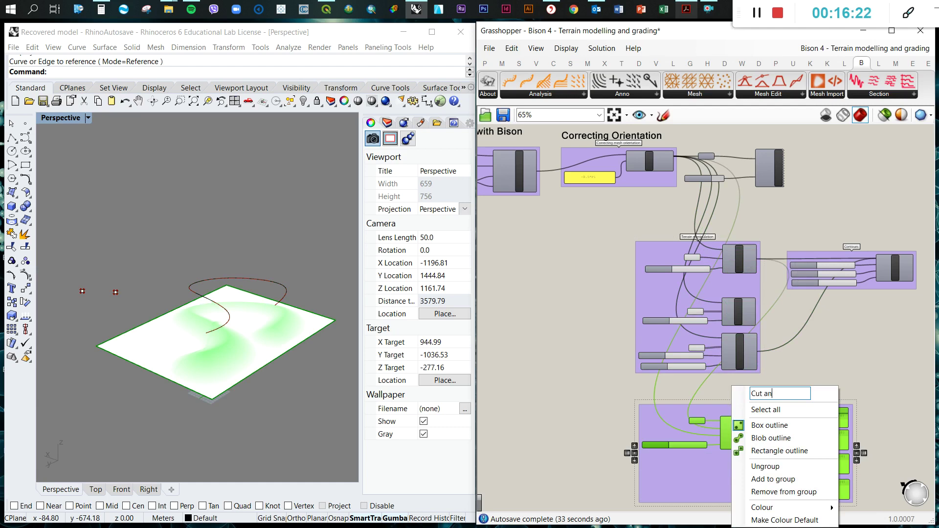
text(Cut and Fill cal)
text(culations)
key(Return)
Step: Move the "Cut and Fill calculations" group up slightly, closer to the "Terrain manipulation" group
scroll(764, 312, down, 3)
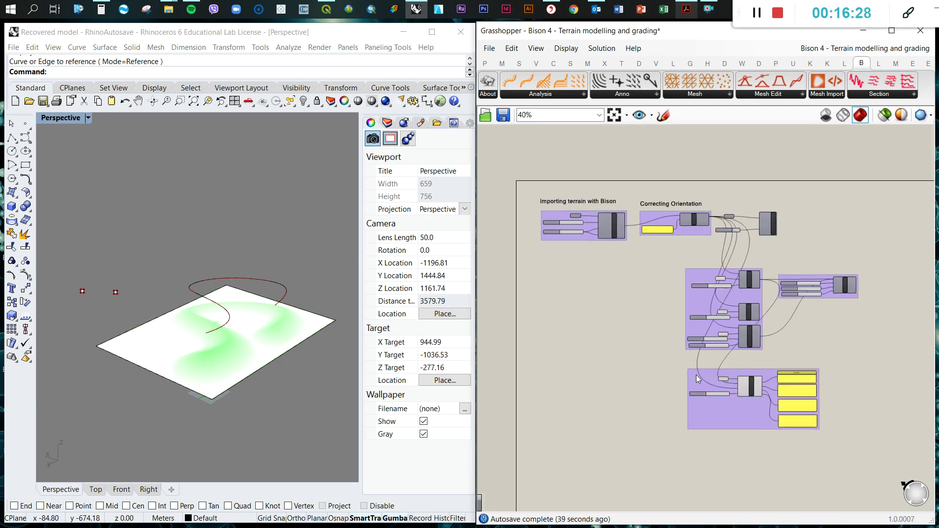
drag(696, 374, 695, 367)
click(653, 272)
scroll(653, 273, up, 1)
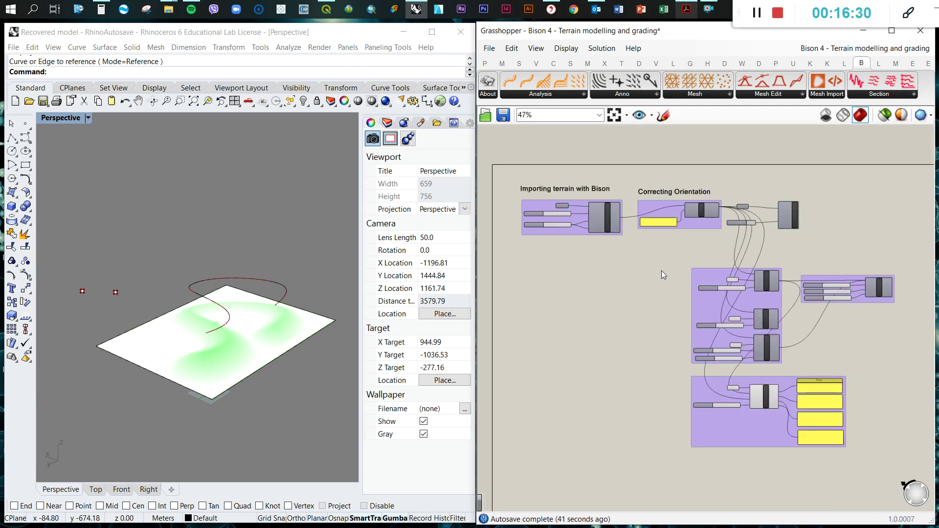
scroll(661, 275, up, 1)
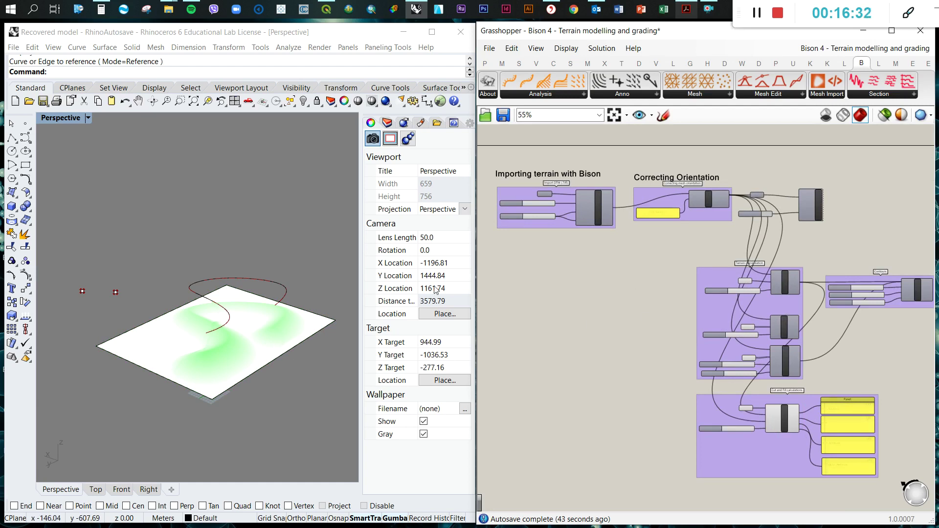